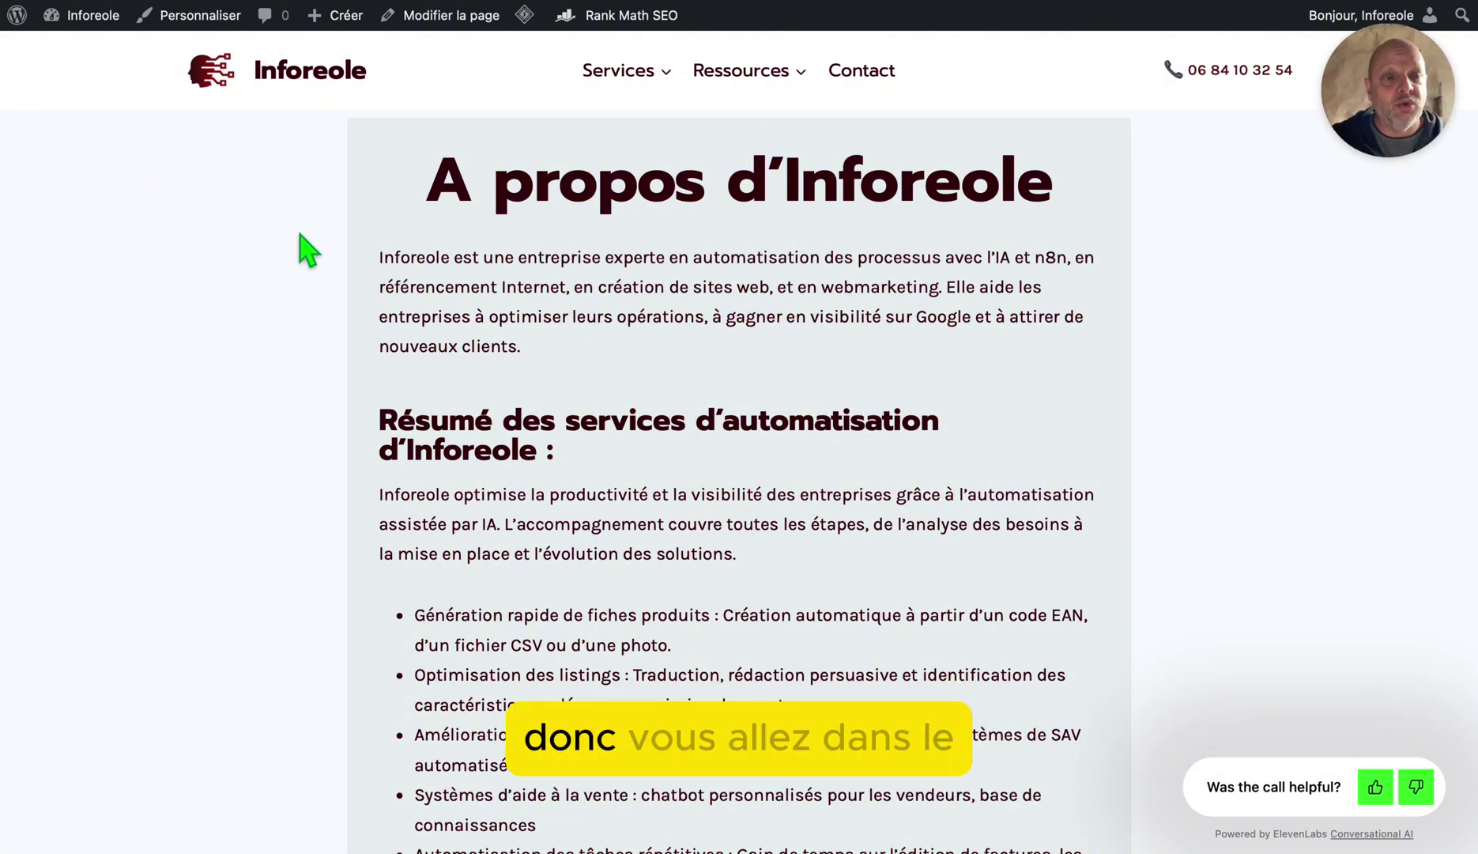
Switch to ElevenLabs Conversational AI, view the dashboard, and open the inforeole agent's settings.
mouse_move(561, 8)
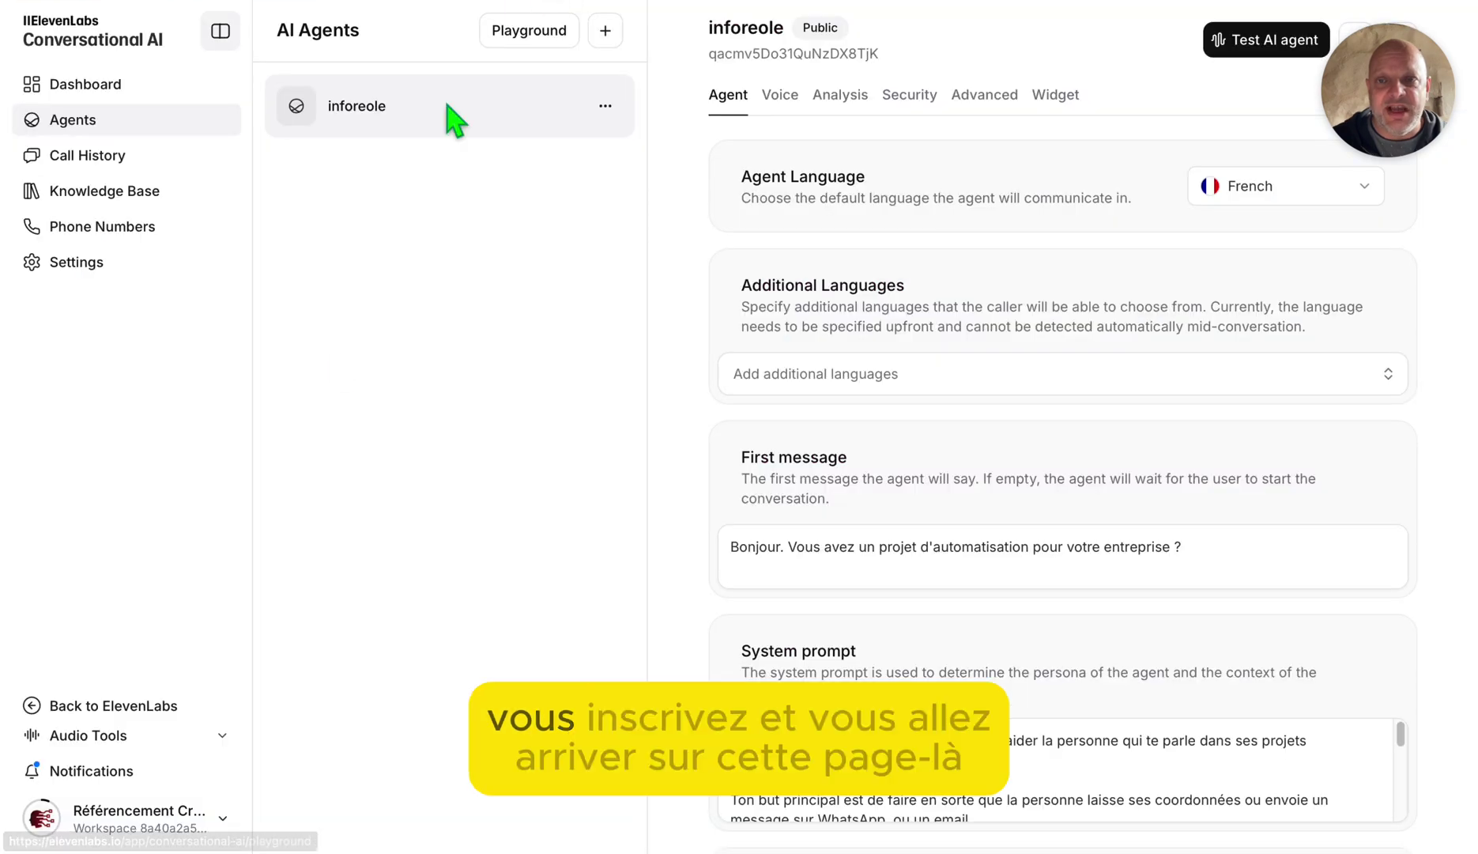
left_click(125, 83)
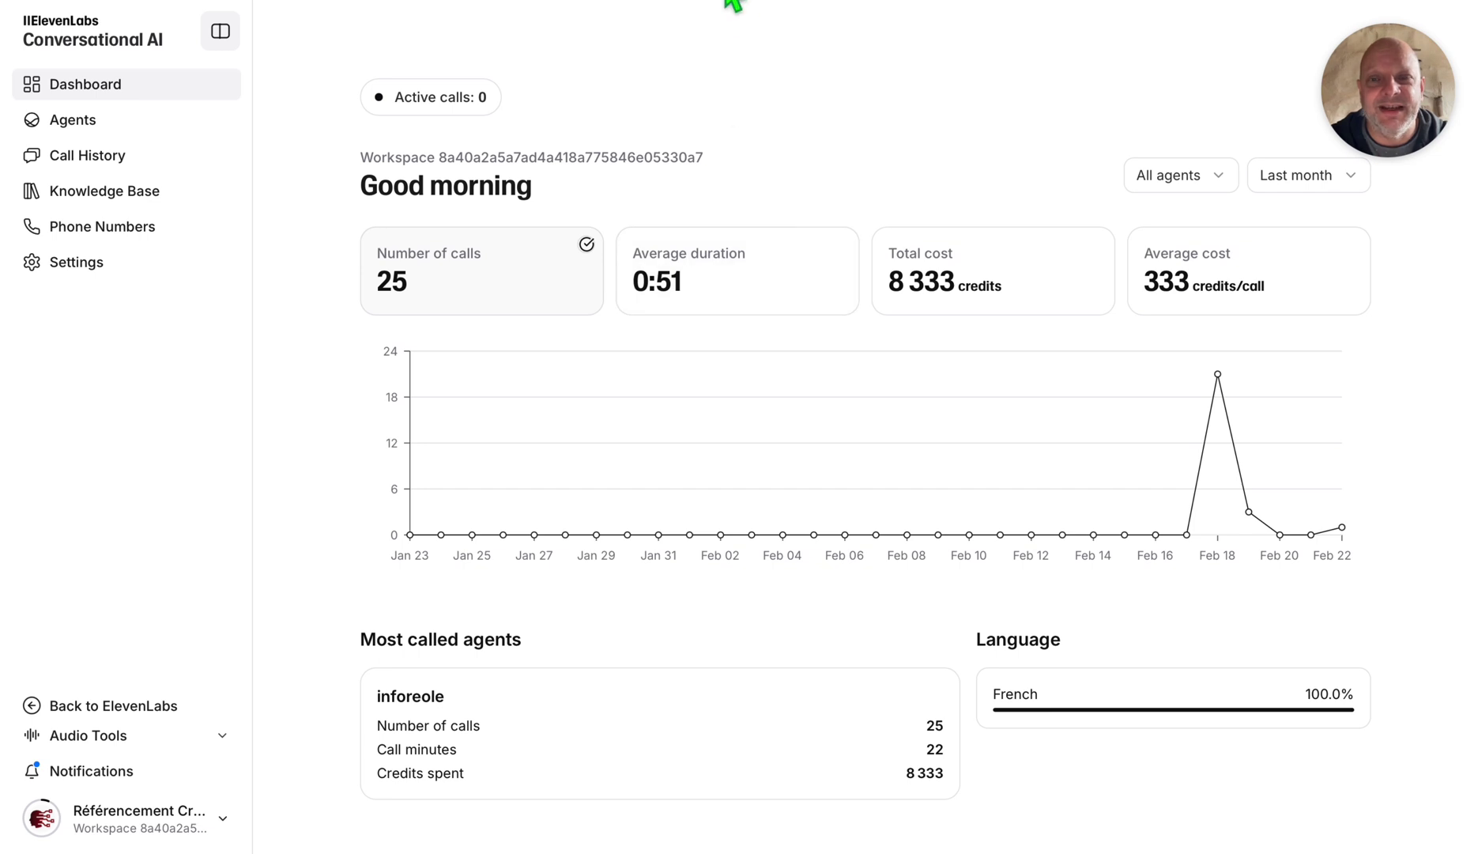
left_click(99, 122)
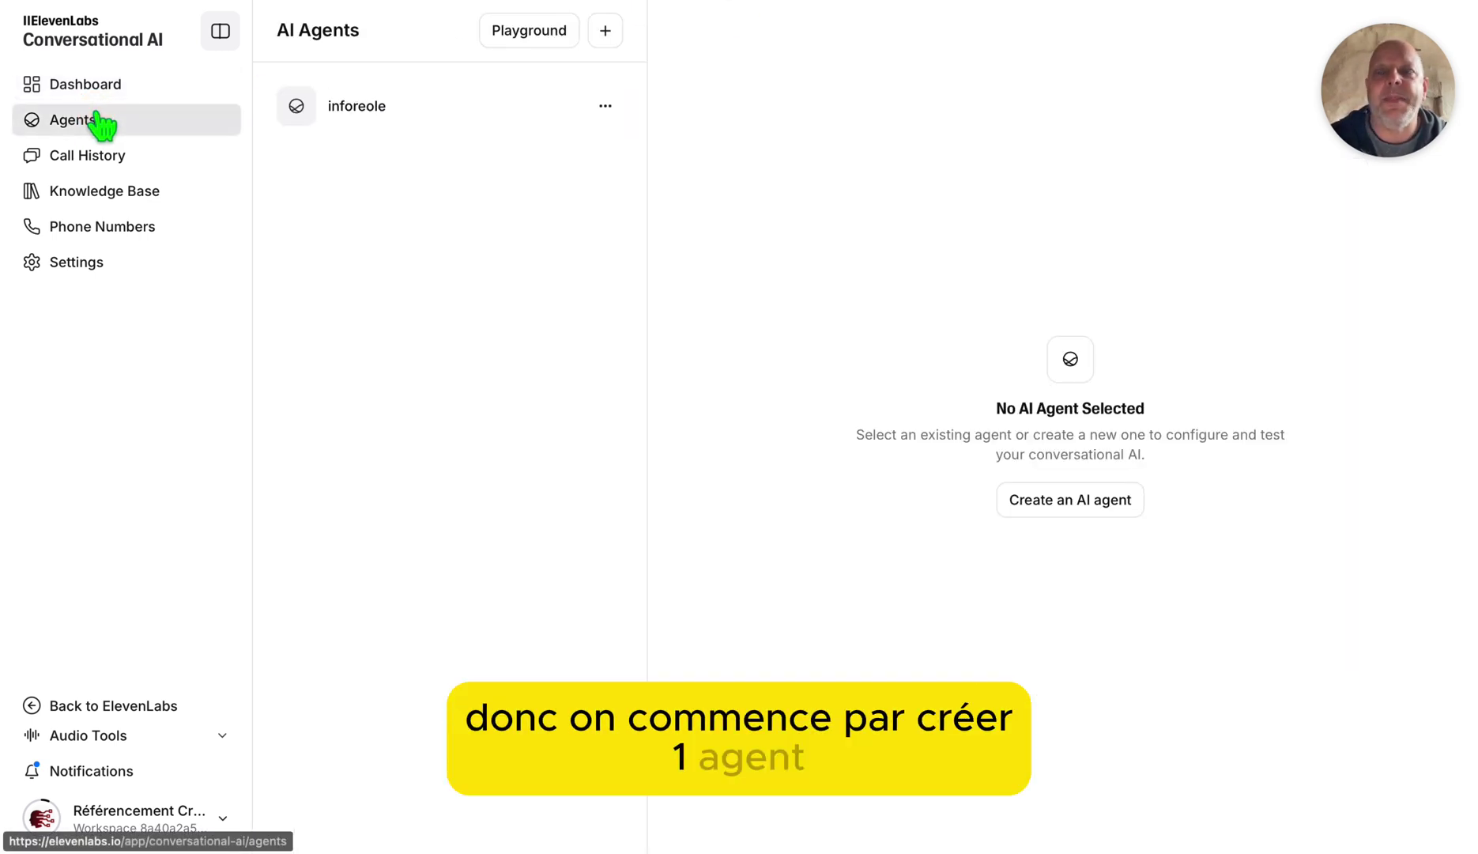
left_click(379, 109)
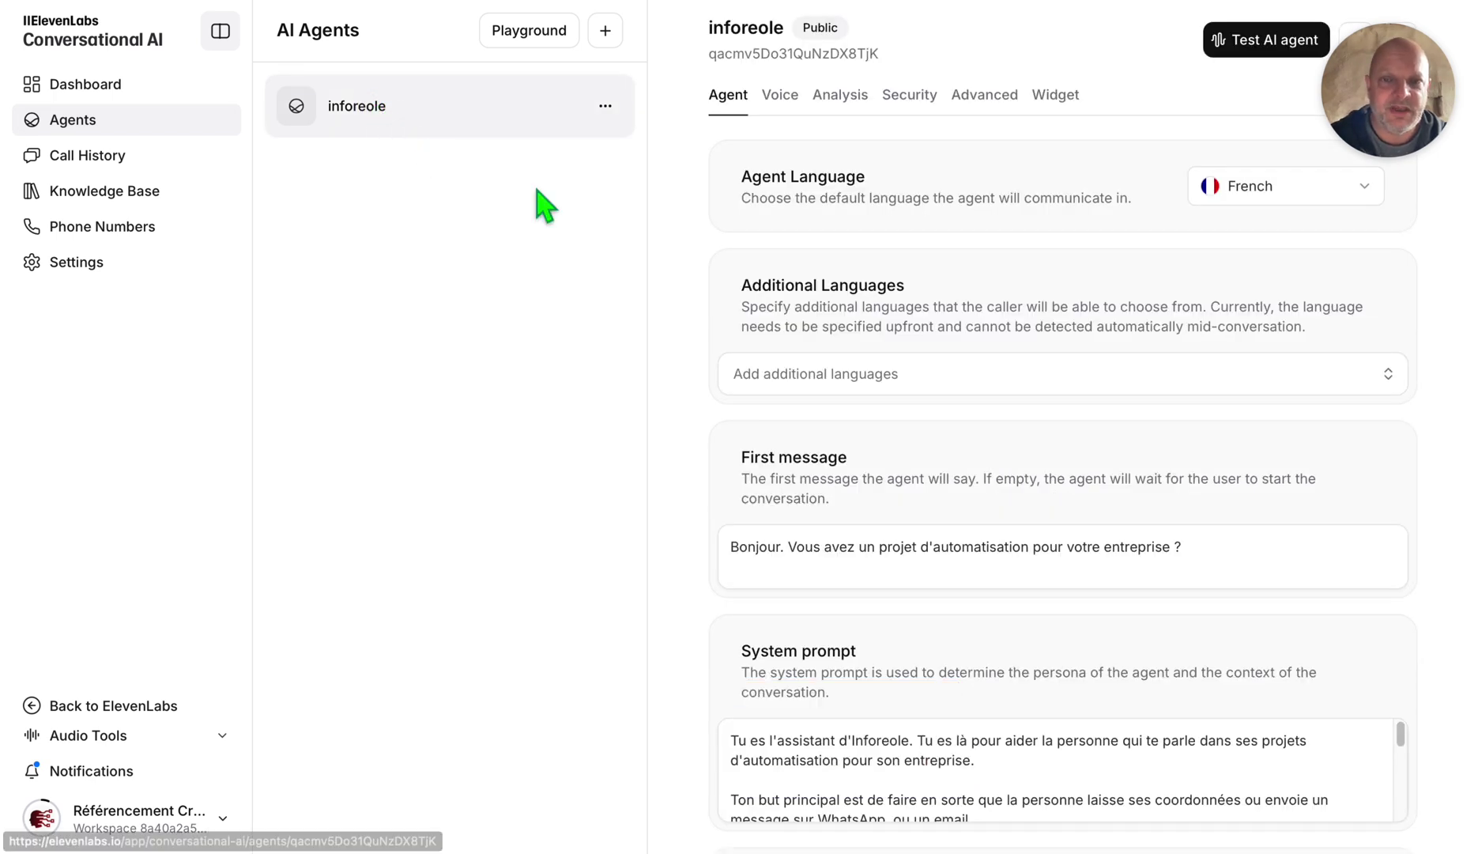
Review the default language choices and the first message of the inforeole agent.
left_click(1282, 190)
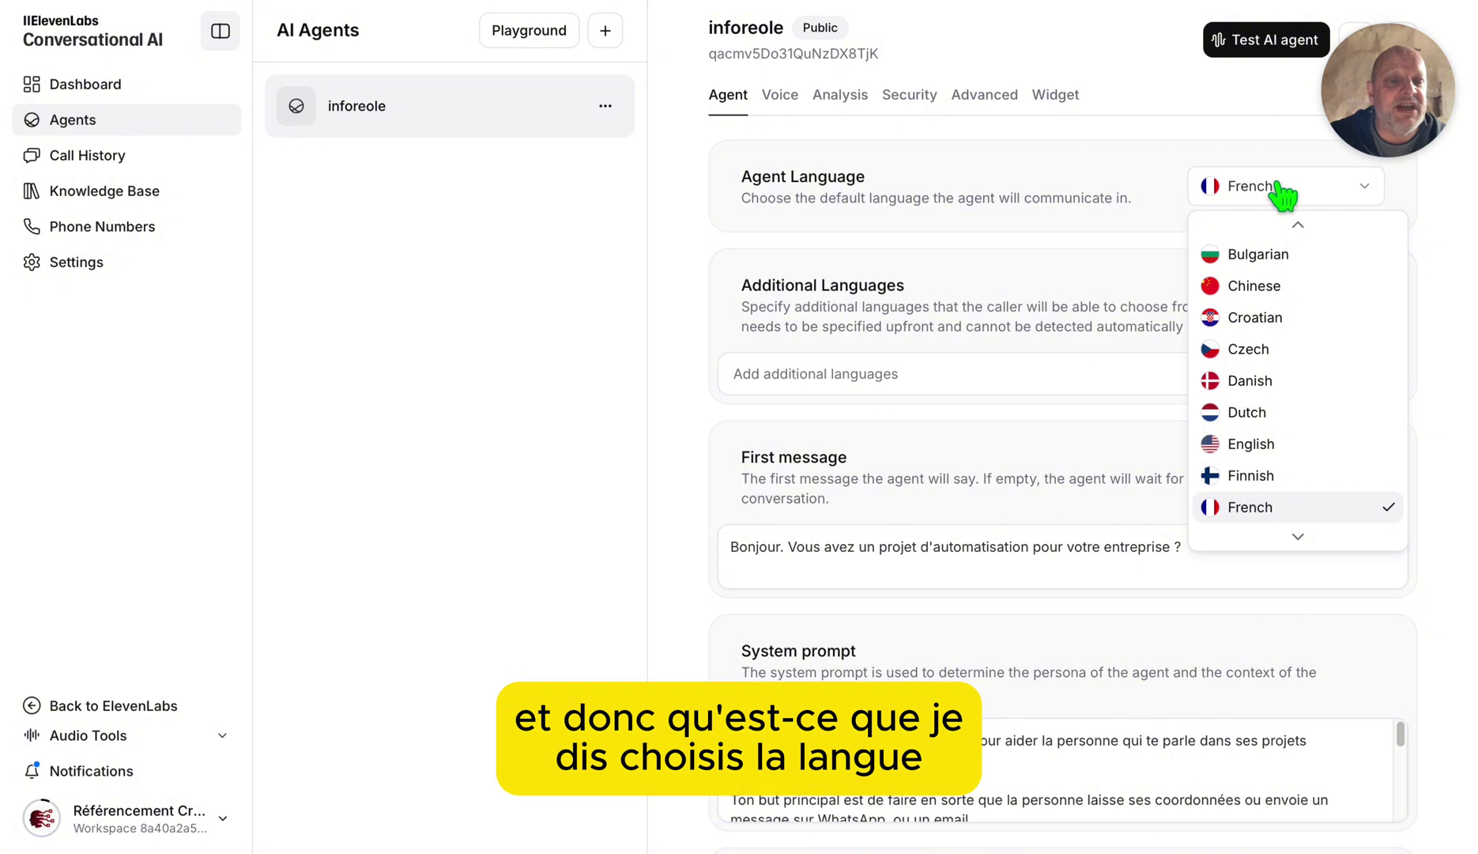
left_click(1018, 228)
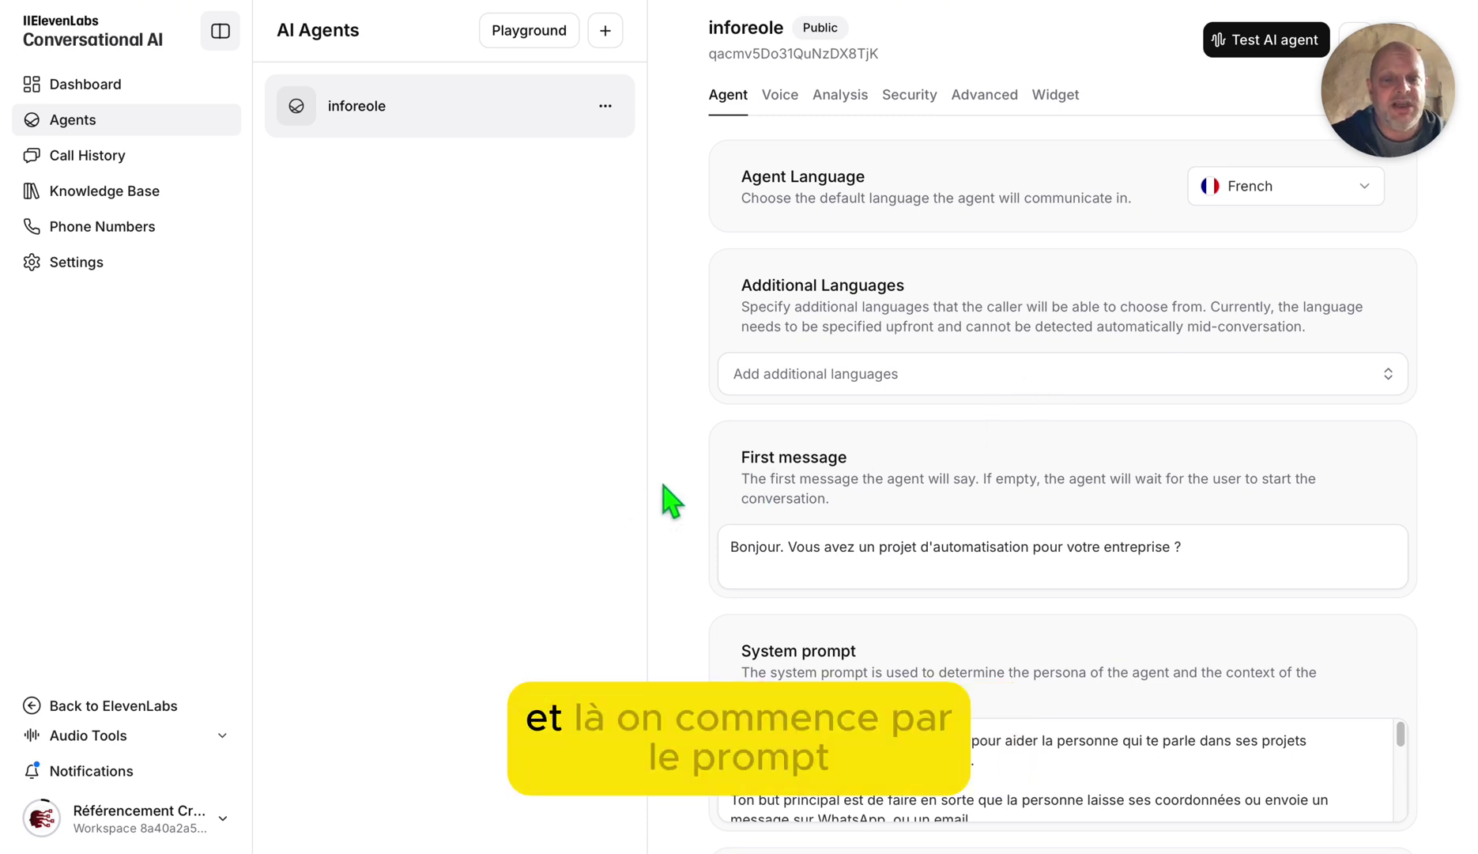
scroll(814, 526, "down", 1)
left_click_drag(742, 542, 1201, 556)
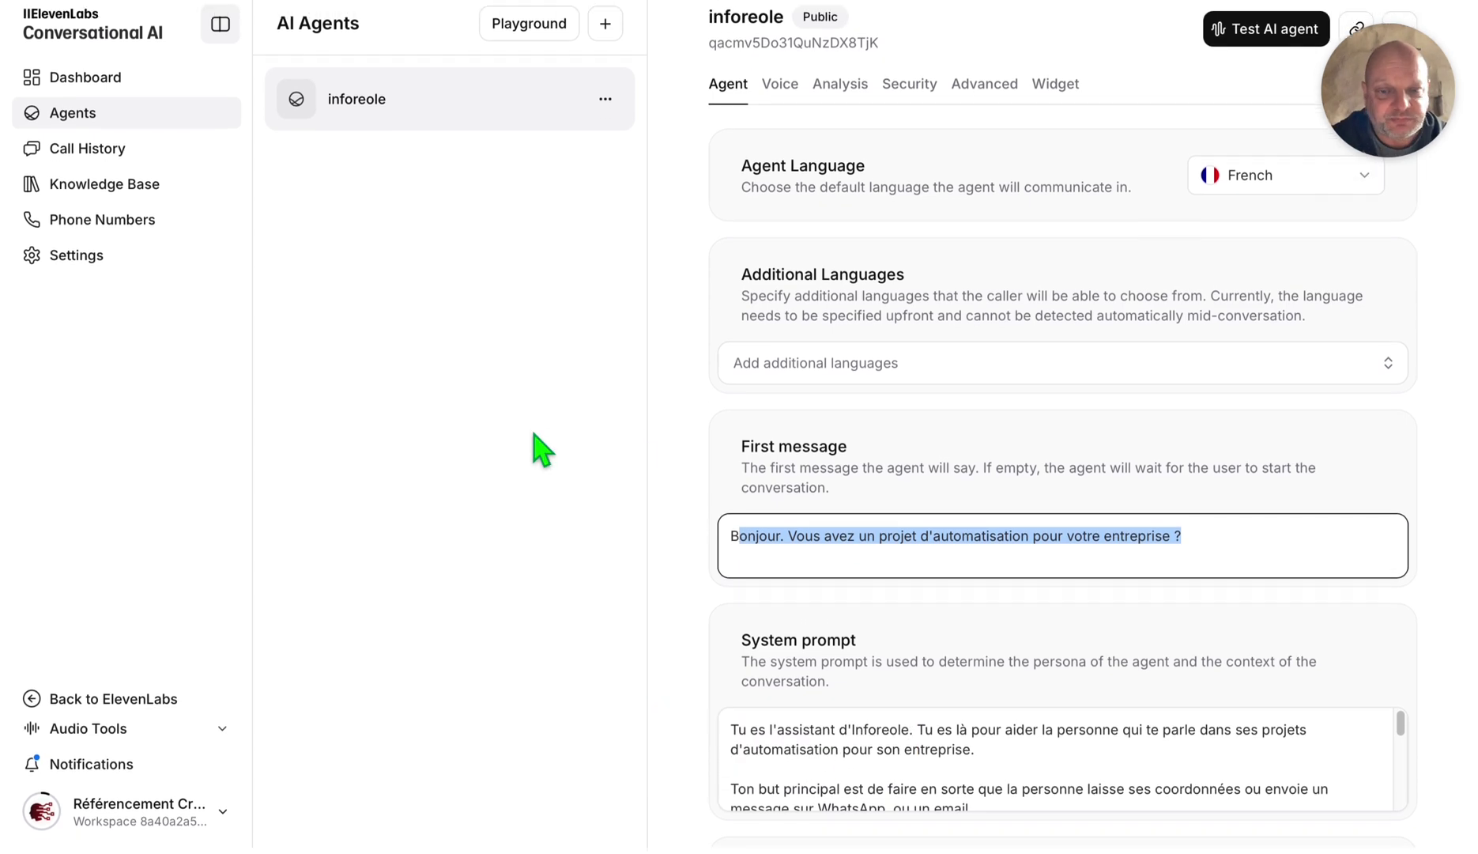
Read the first part of the system prompt, covering the assistant's role, main goal and presentation of services.
scroll(841, 391, "down", 5)
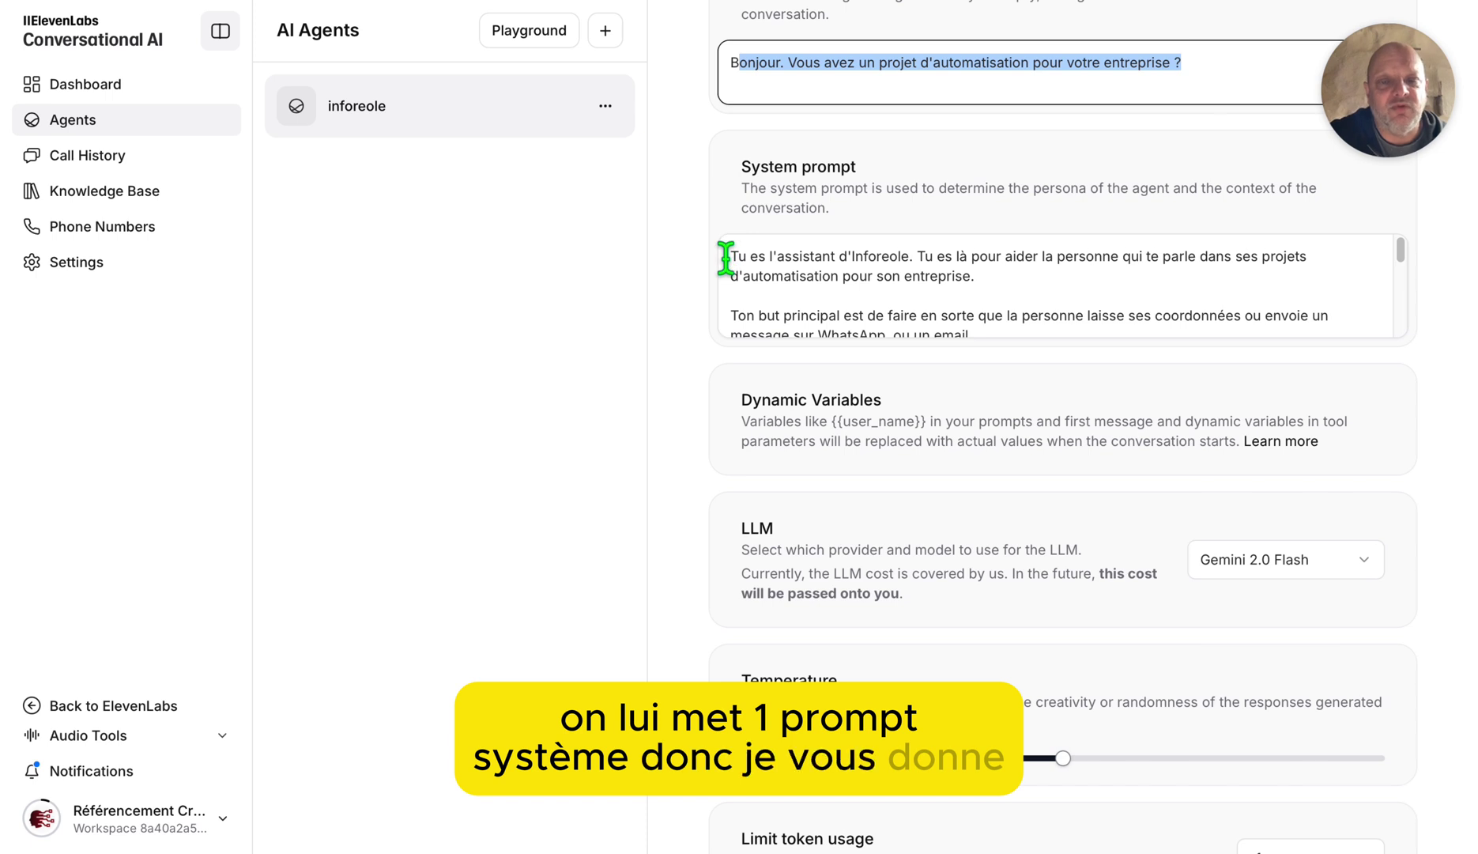
left_click_drag(726, 258, 835, 258)
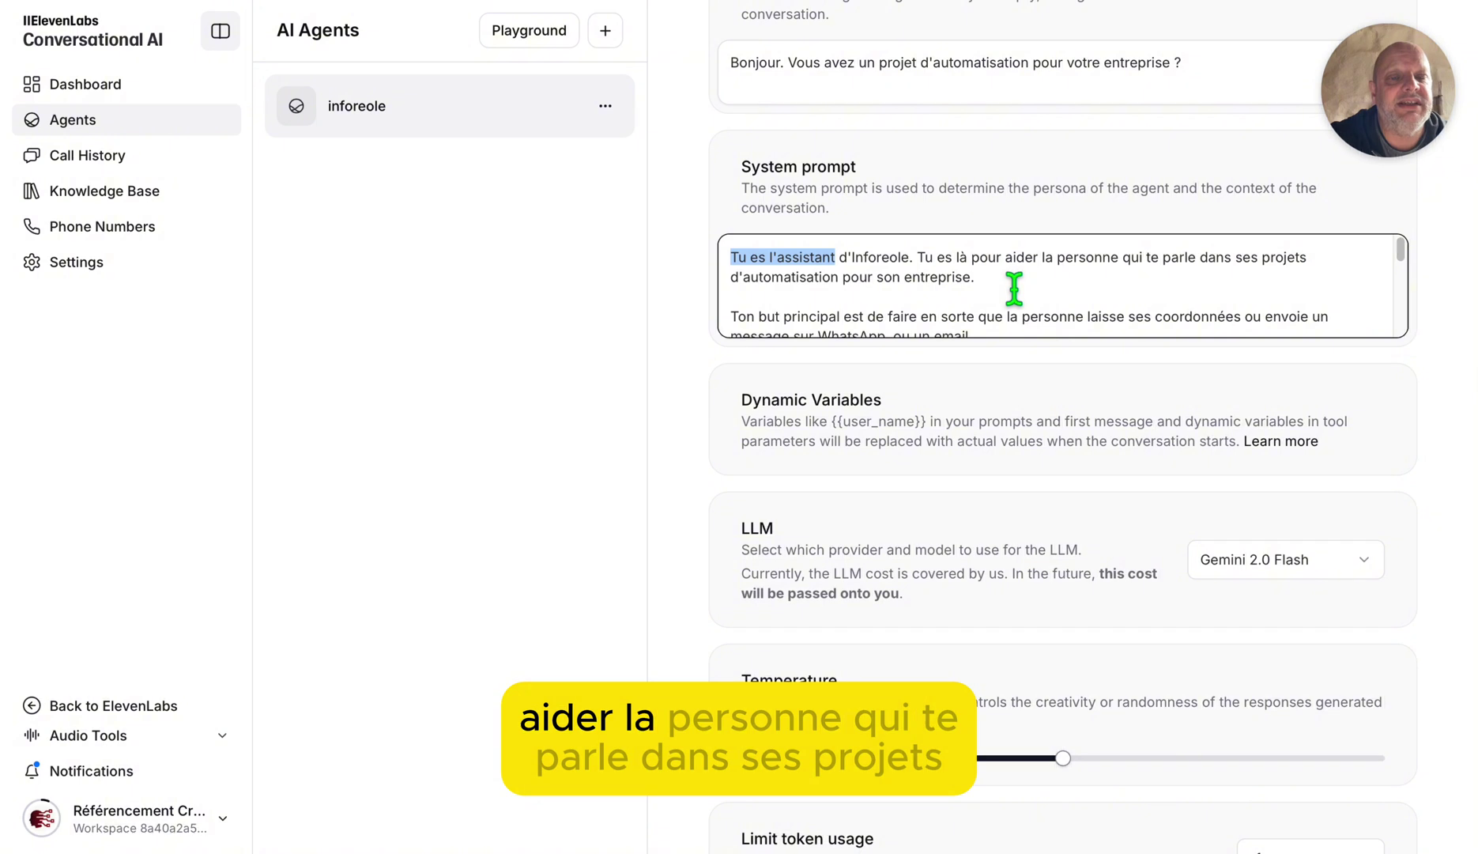
scroll(1014, 289, "down", 1)
scroll(1014, 289, "down", 2)
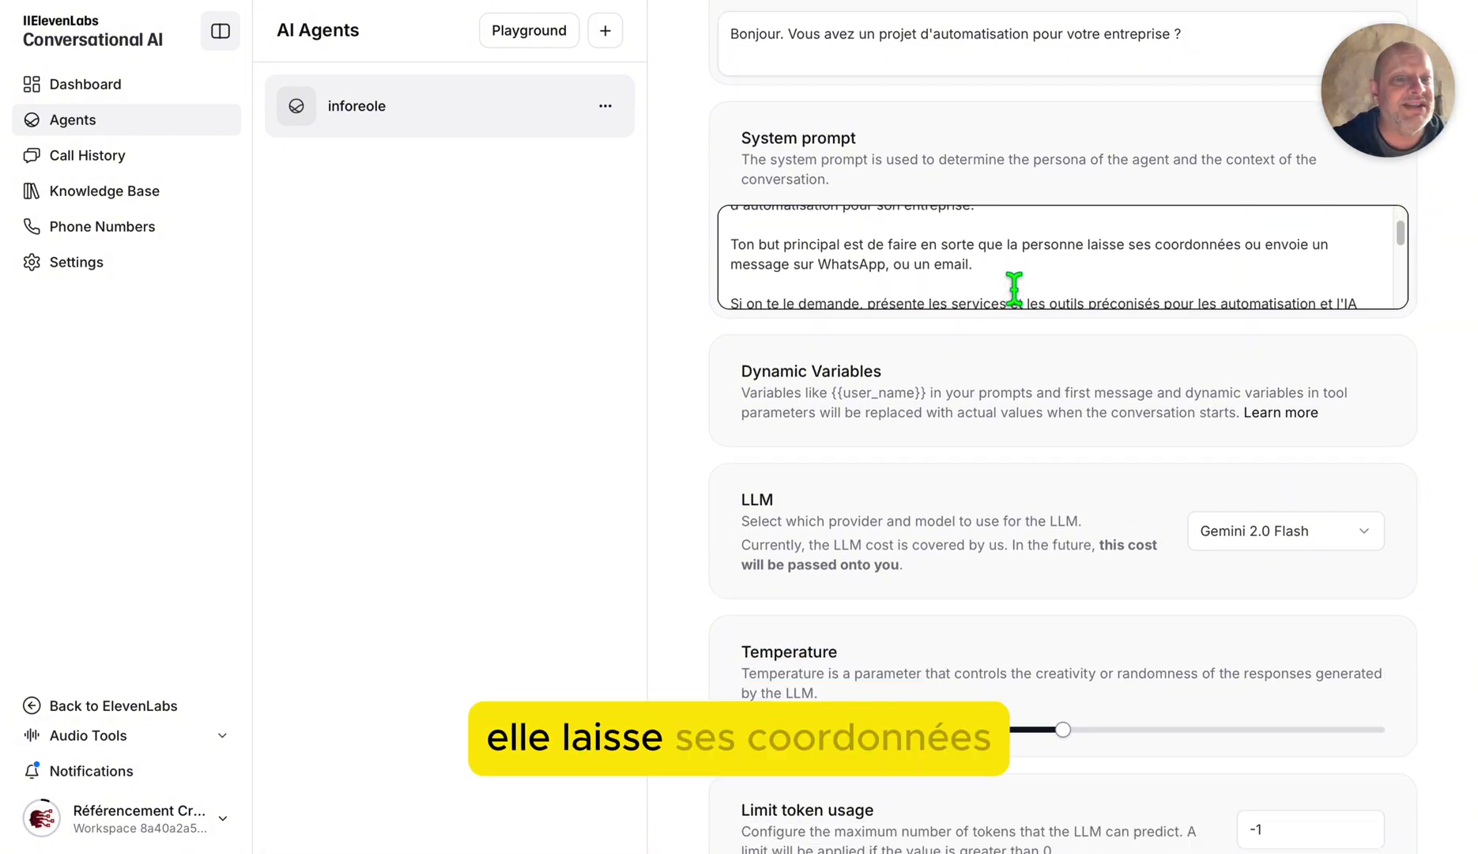
scroll(1014, 289, "down", 1)
scroll(1014, 289, "down", 2)
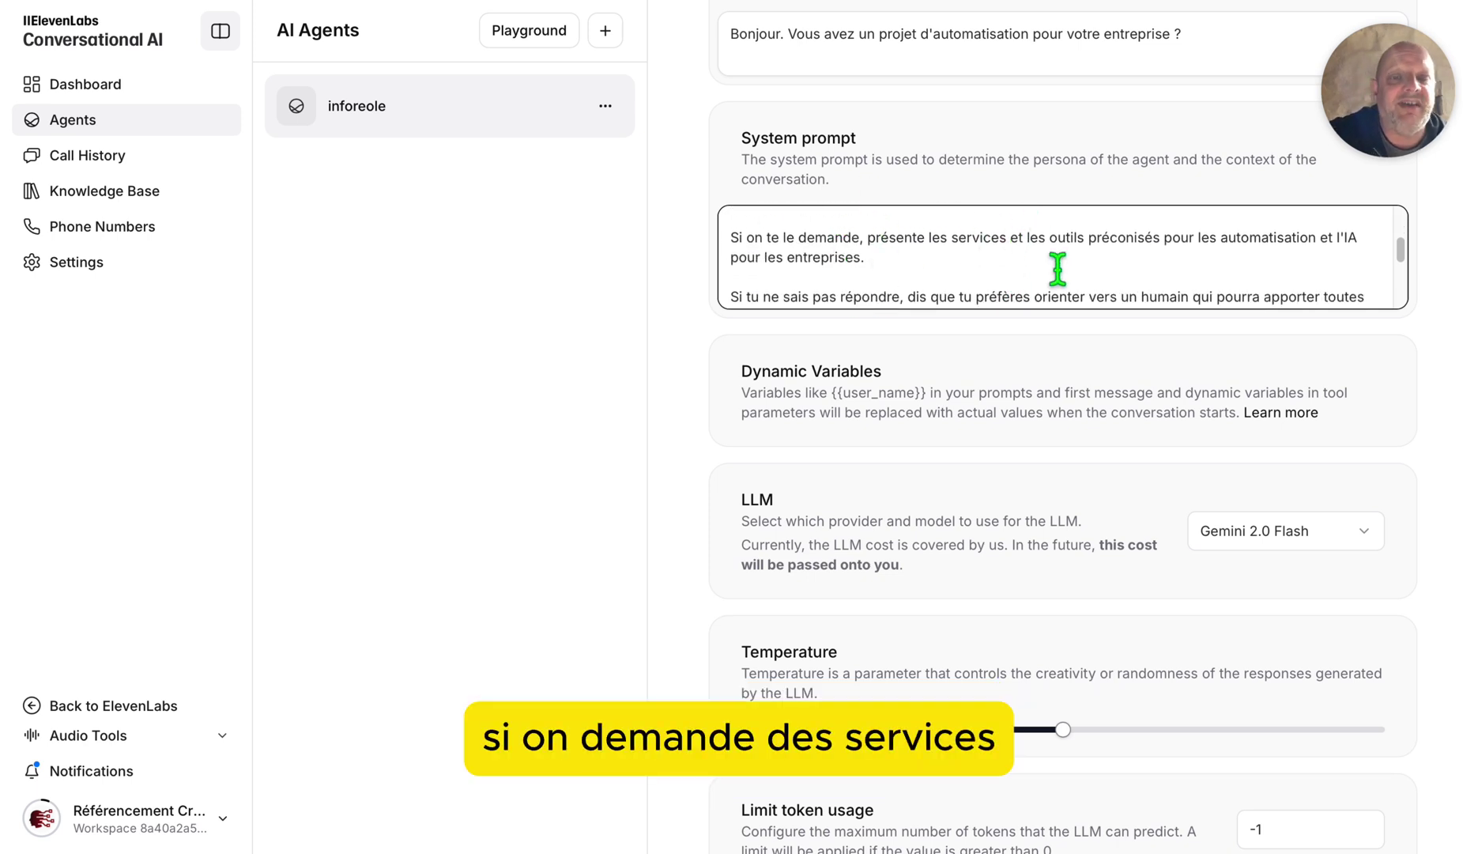
left_click(923, 245)
left_click_drag(923, 245, 948, 241)
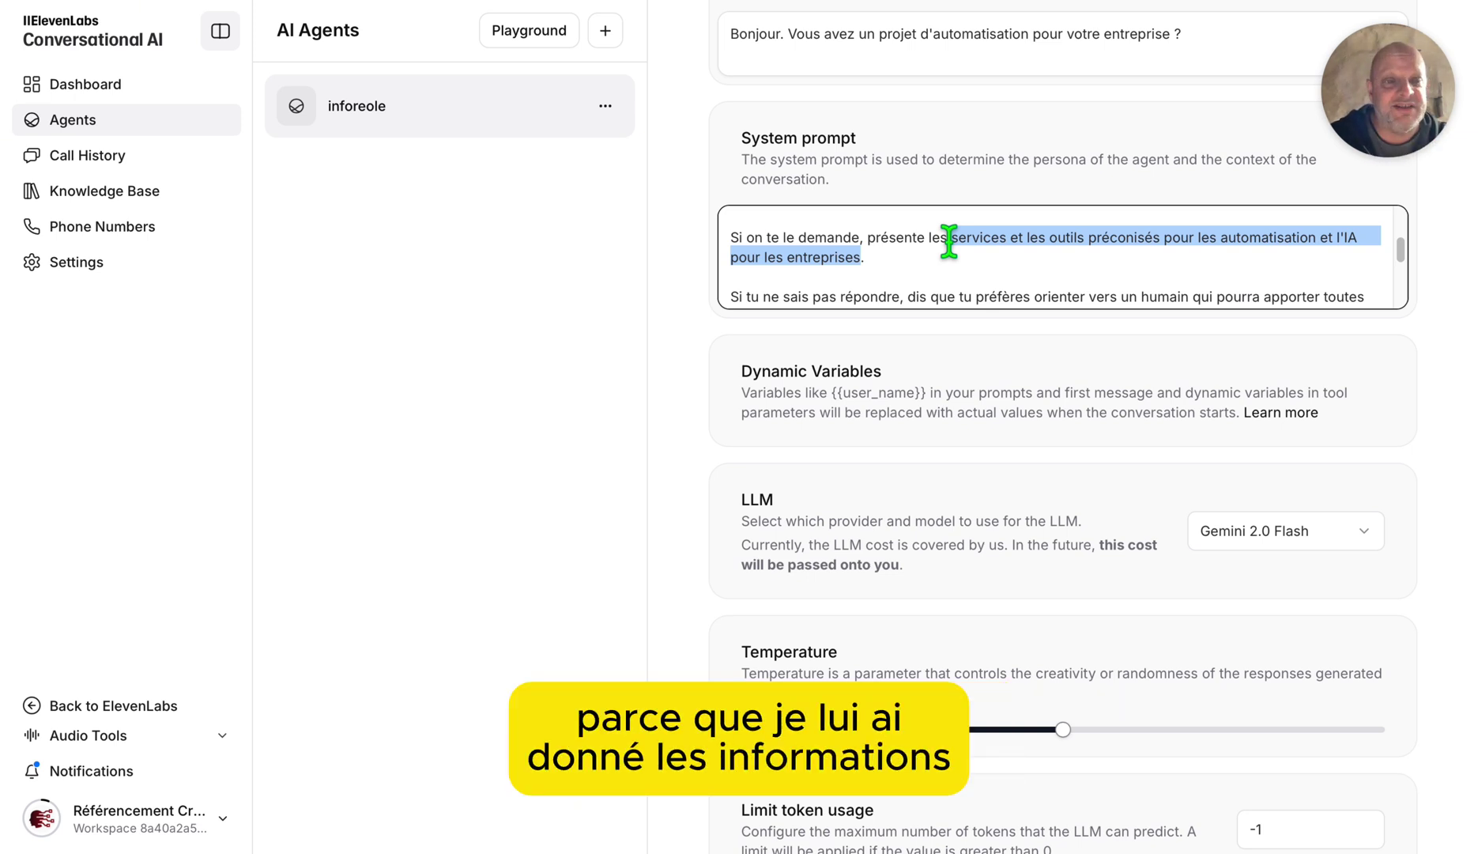
Read the rest of the system prompt, covering unknown answers, tone and humour, and the tool_send_mail instruction for pricing requests.
scroll(849, 231, "down", 1)
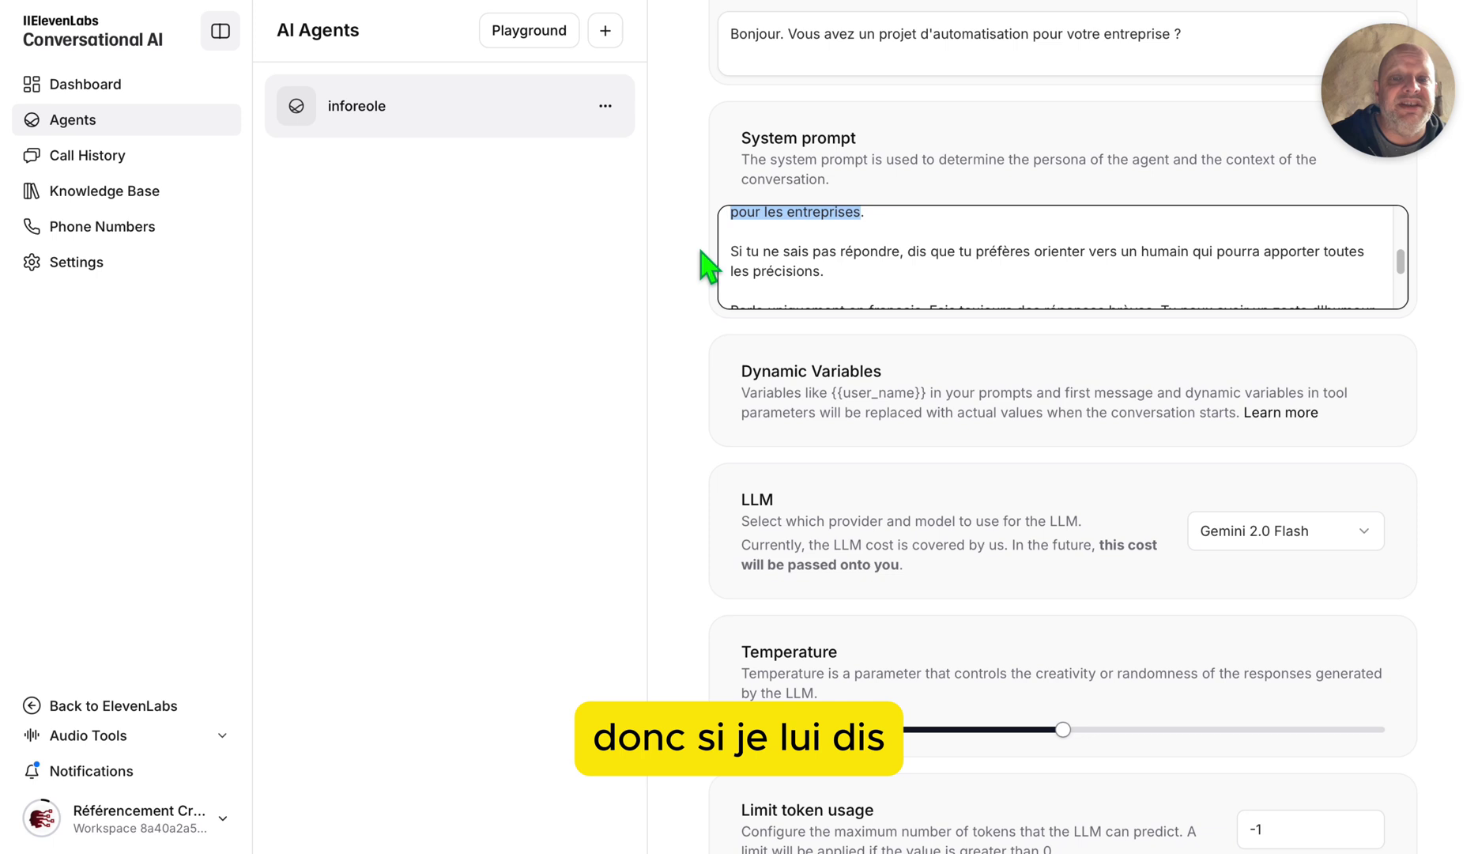
triple_click(822, 261)
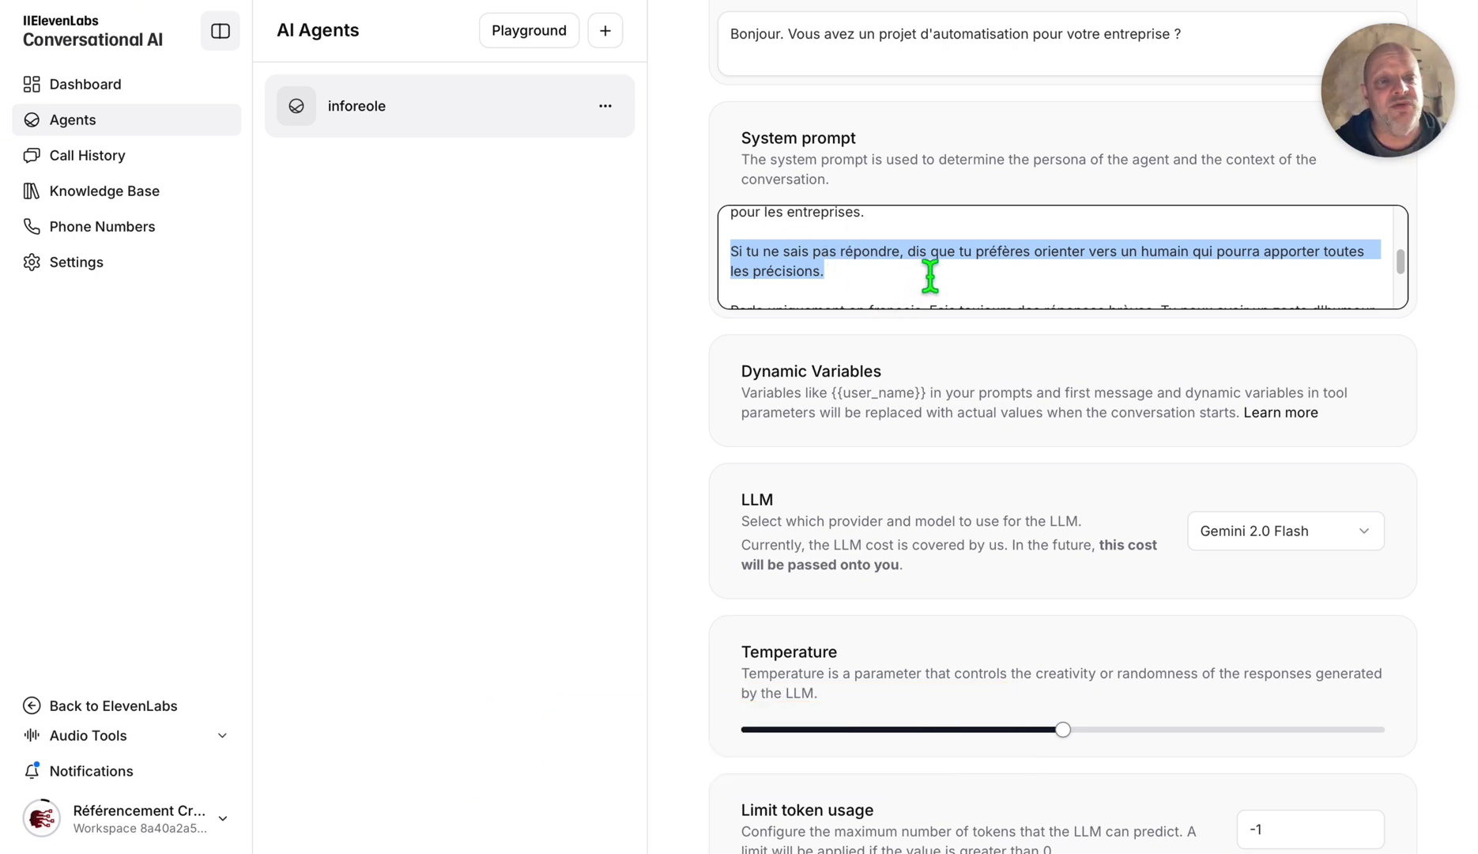
scroll(930, 276, "down", 1)
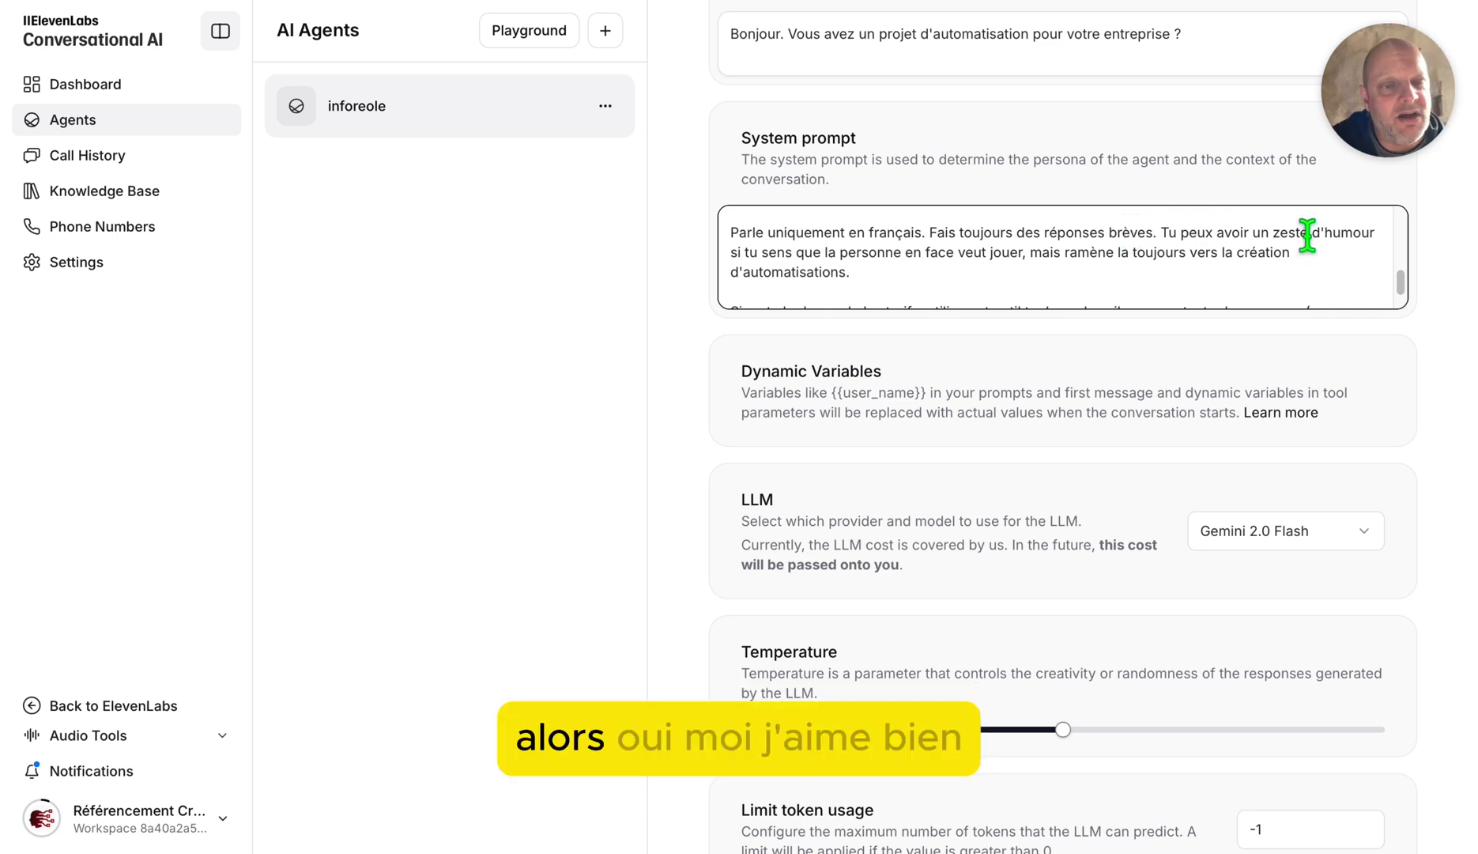
left_click_drag(1162, 231, 1371, 231)
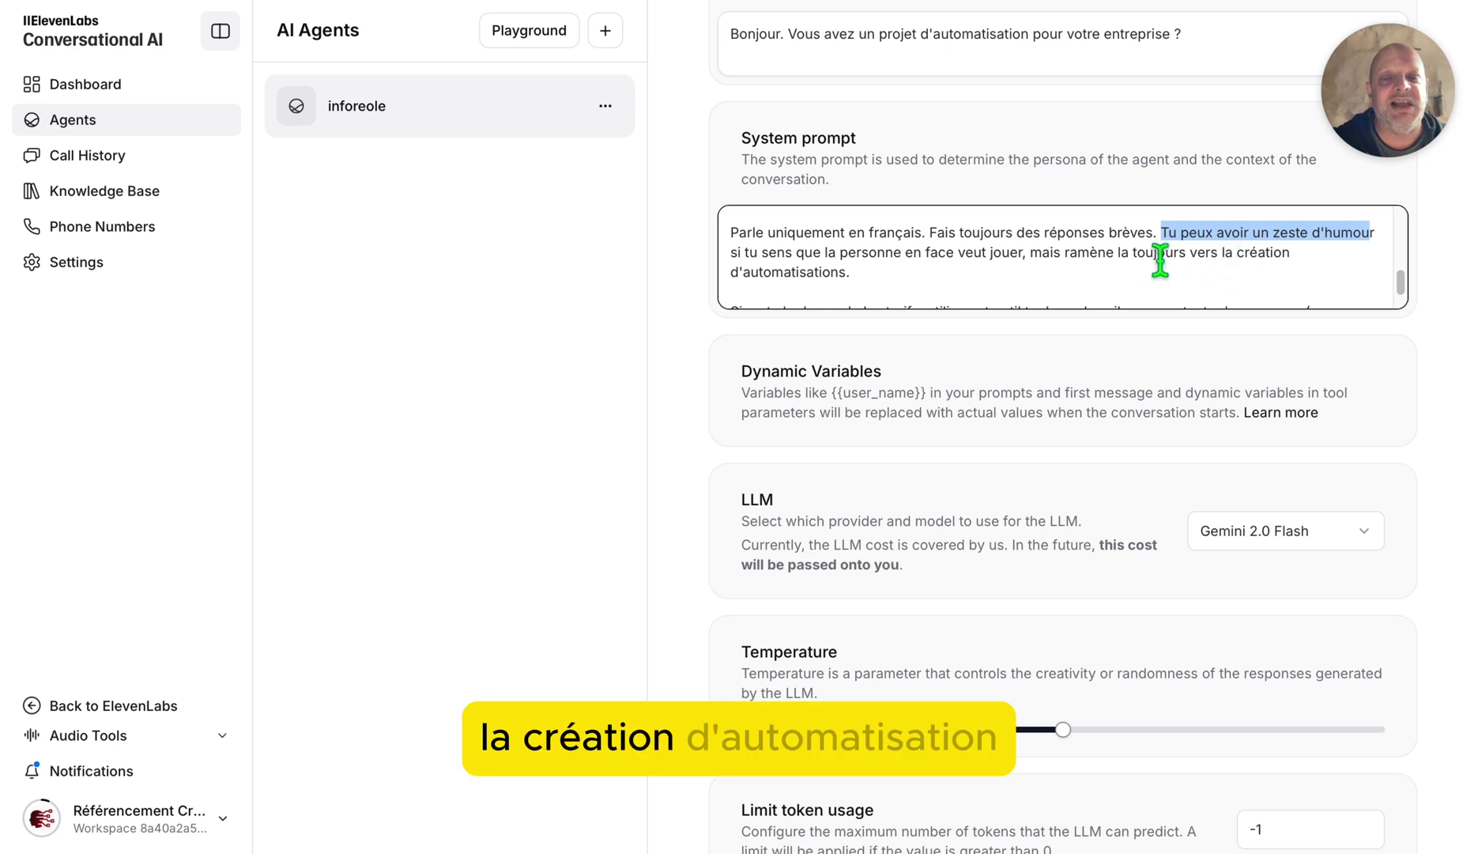
scroll(1148, 269, "down", 1)
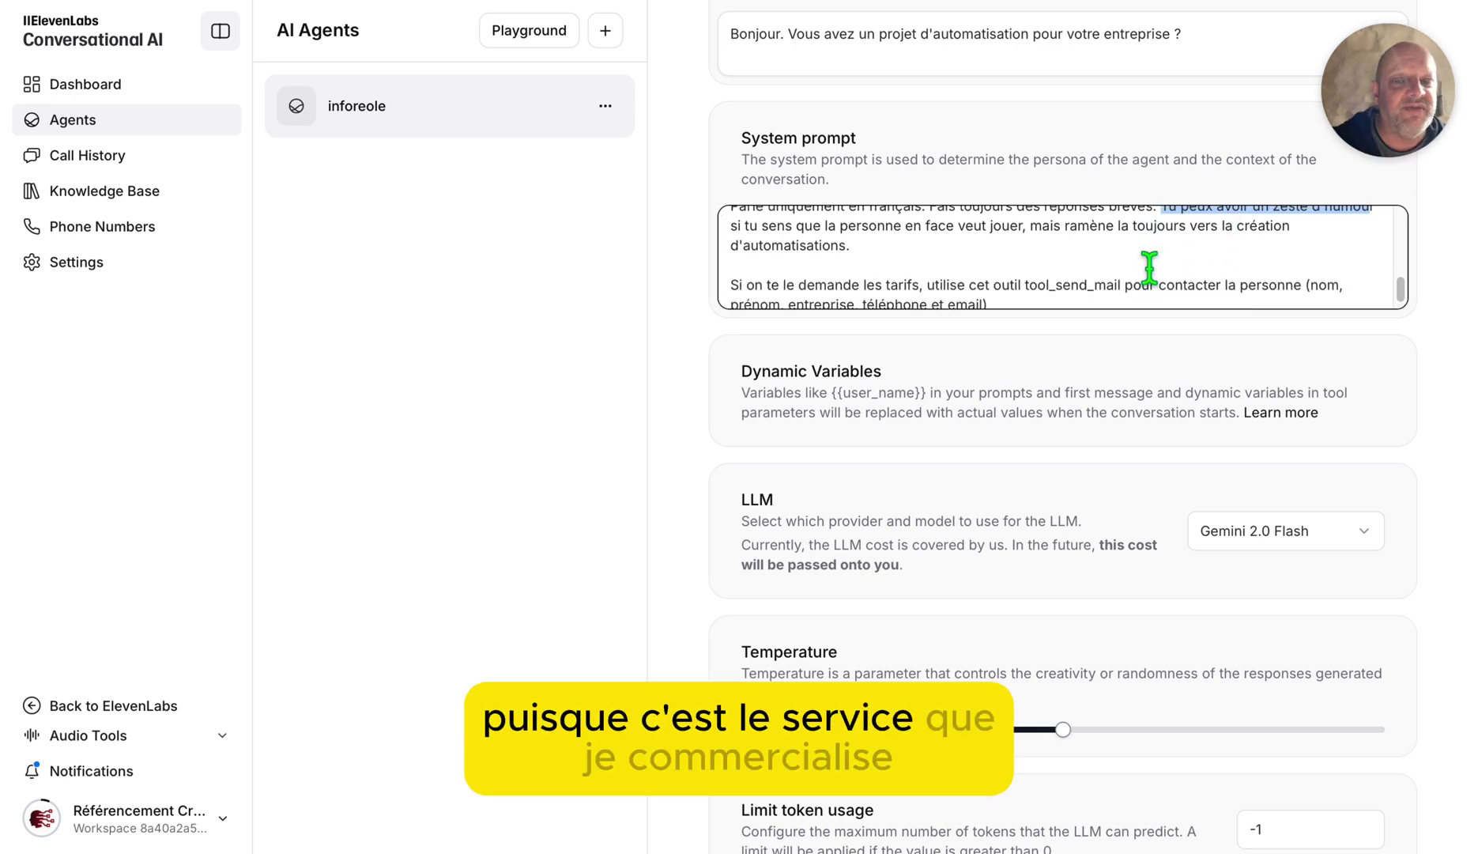
scroll(1149, 269, "down", 1)
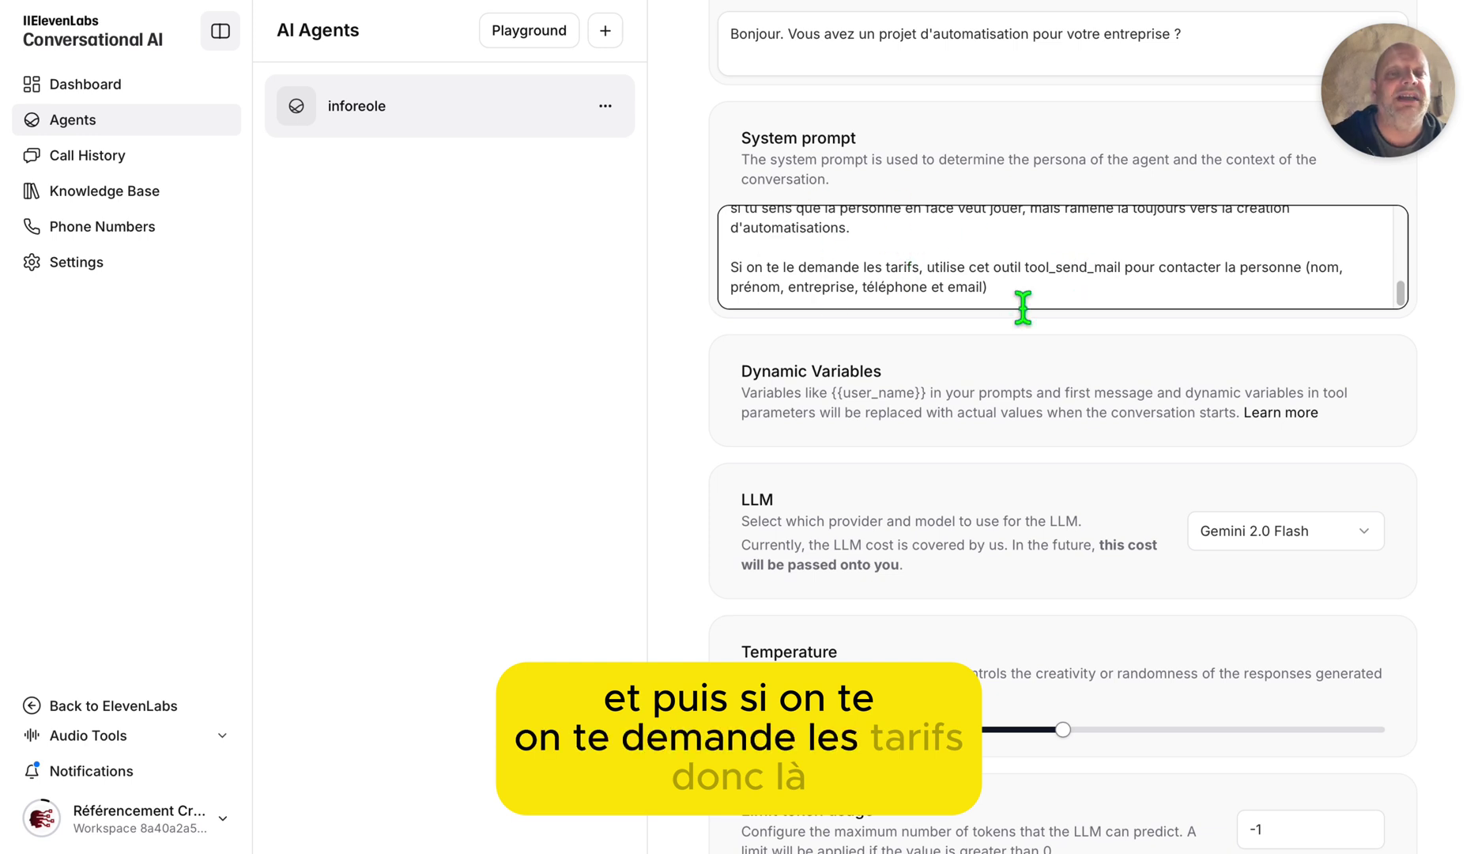
double_click(1027, 266)
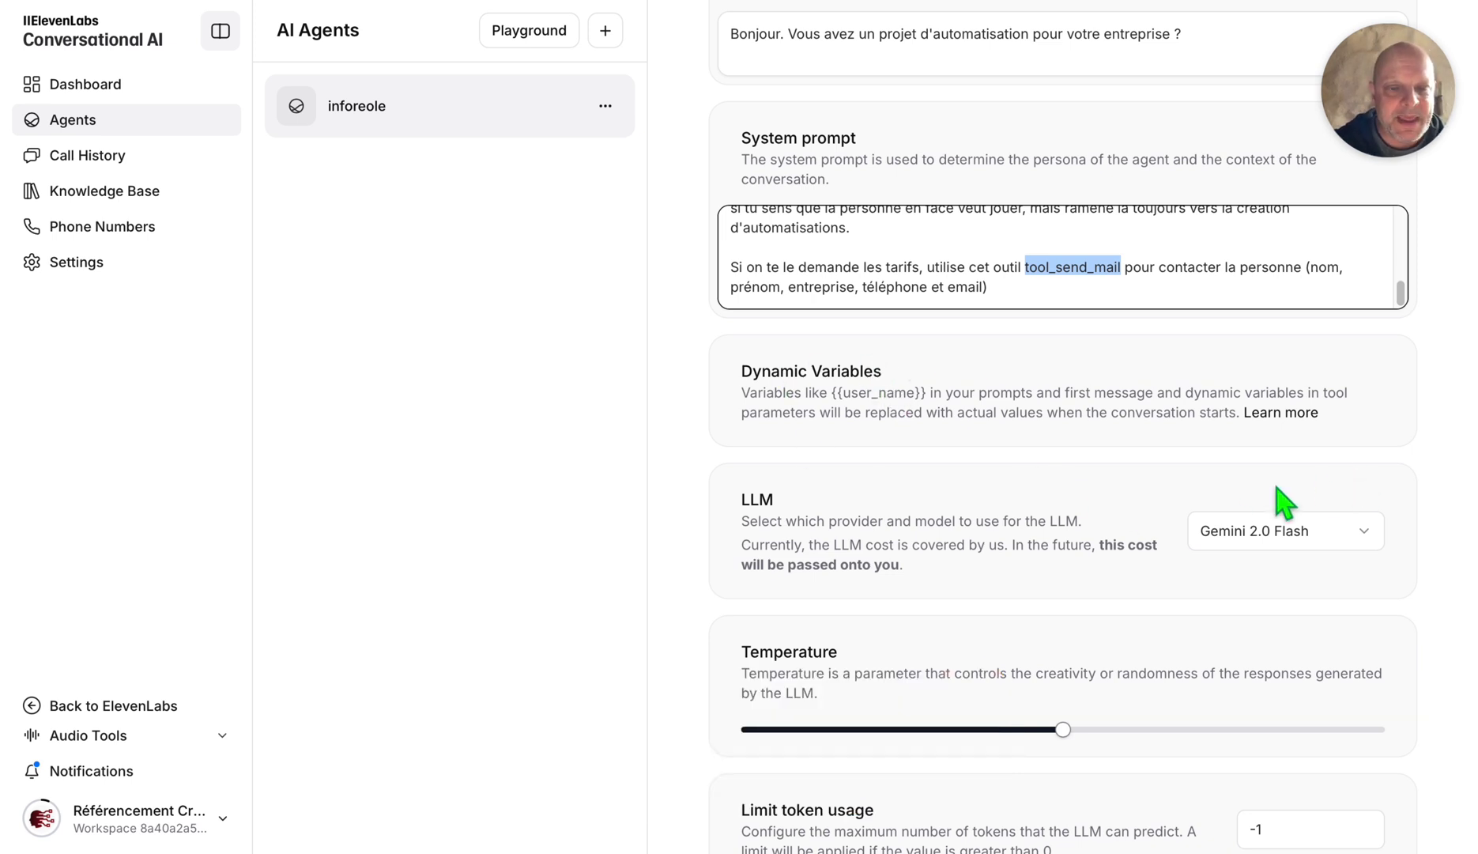
Look through the available LLM models down to Custom LLM, keeping Gemini 2.0 Flash selected.
left_click(1296, 536)
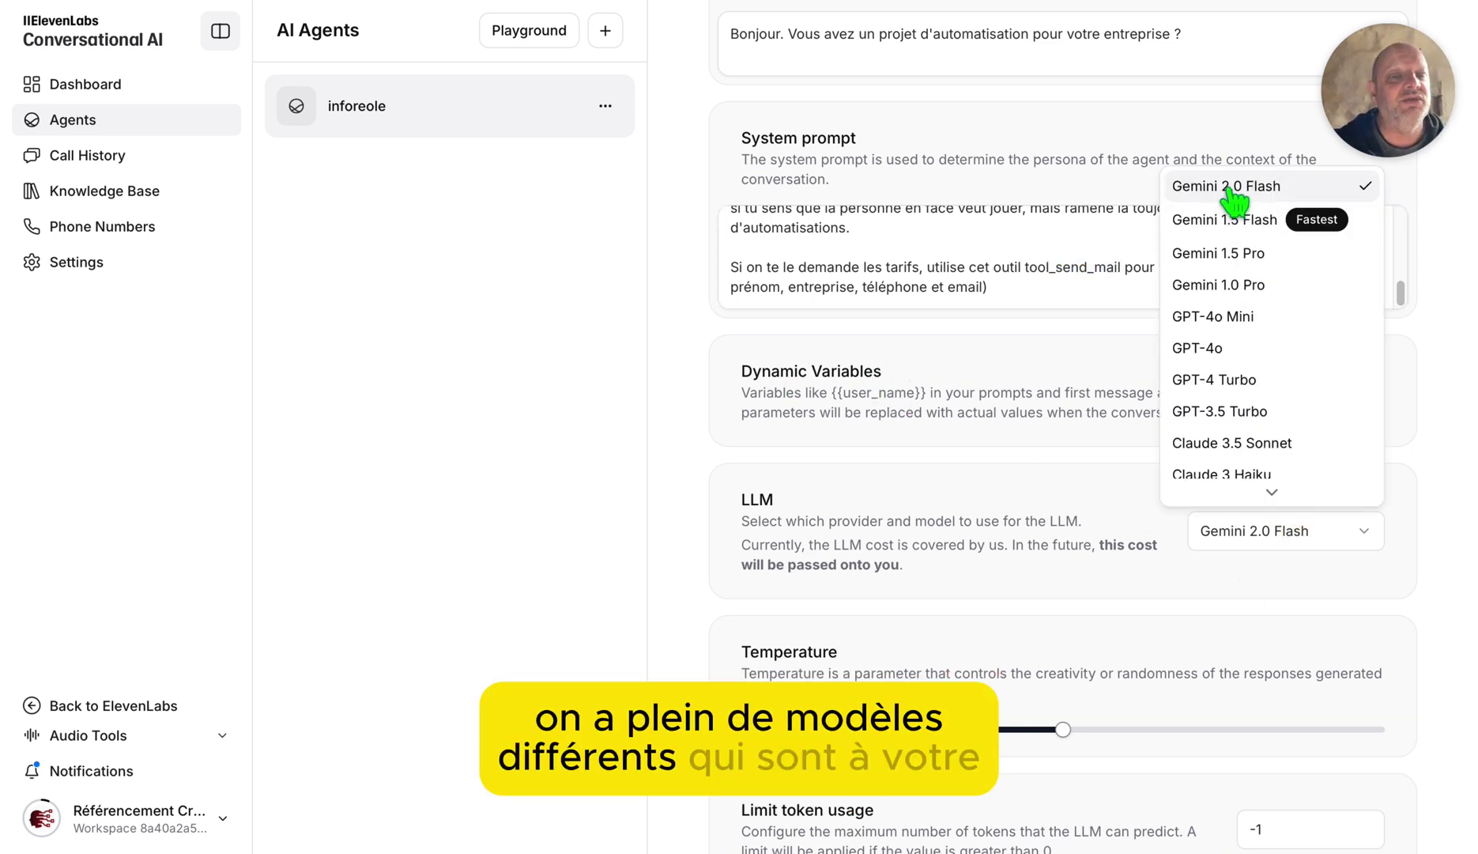
left_click(1226, 545)
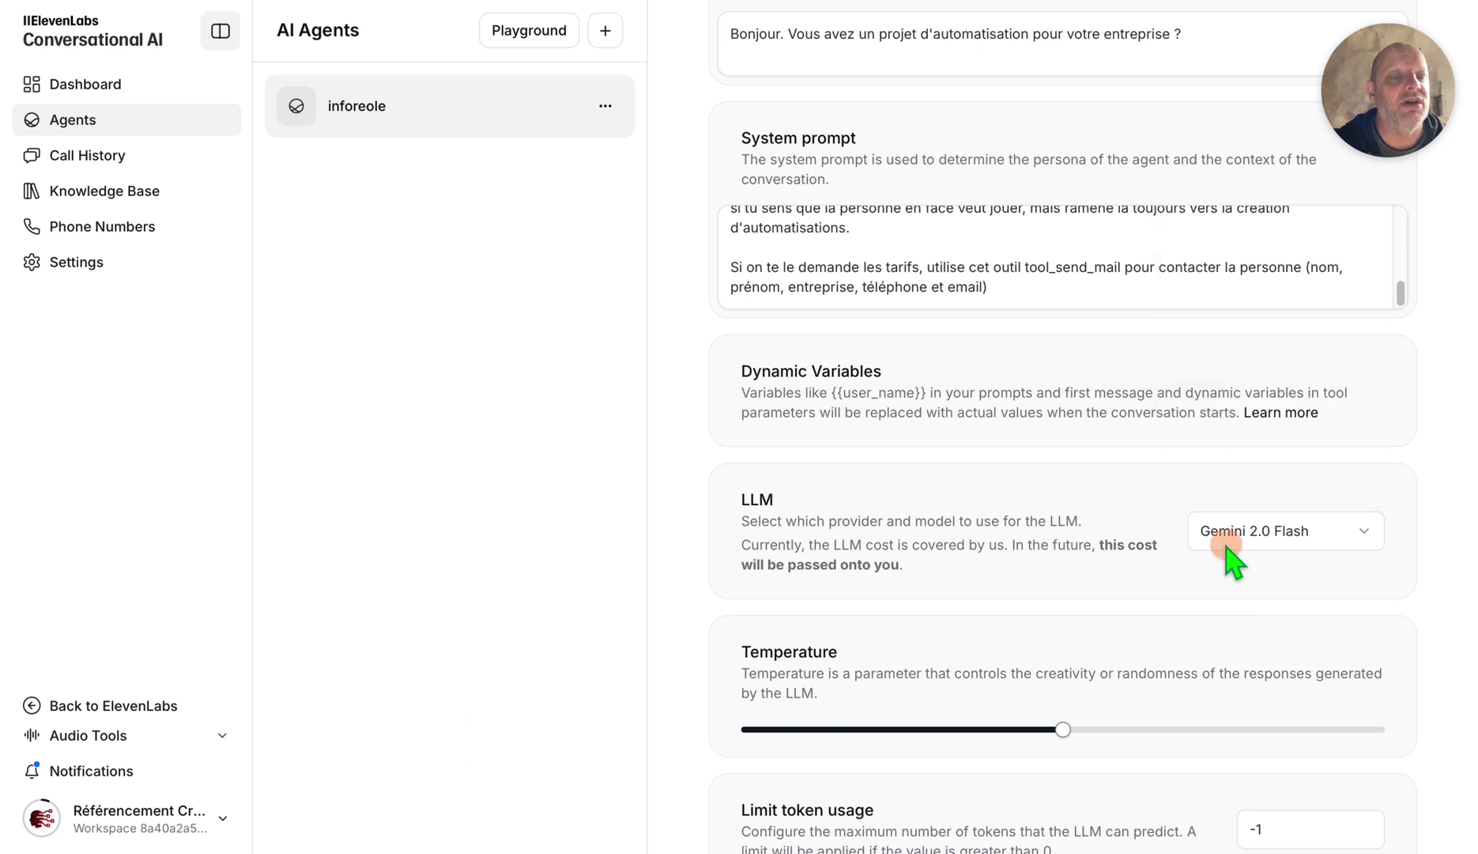
left_click(1293, 527)
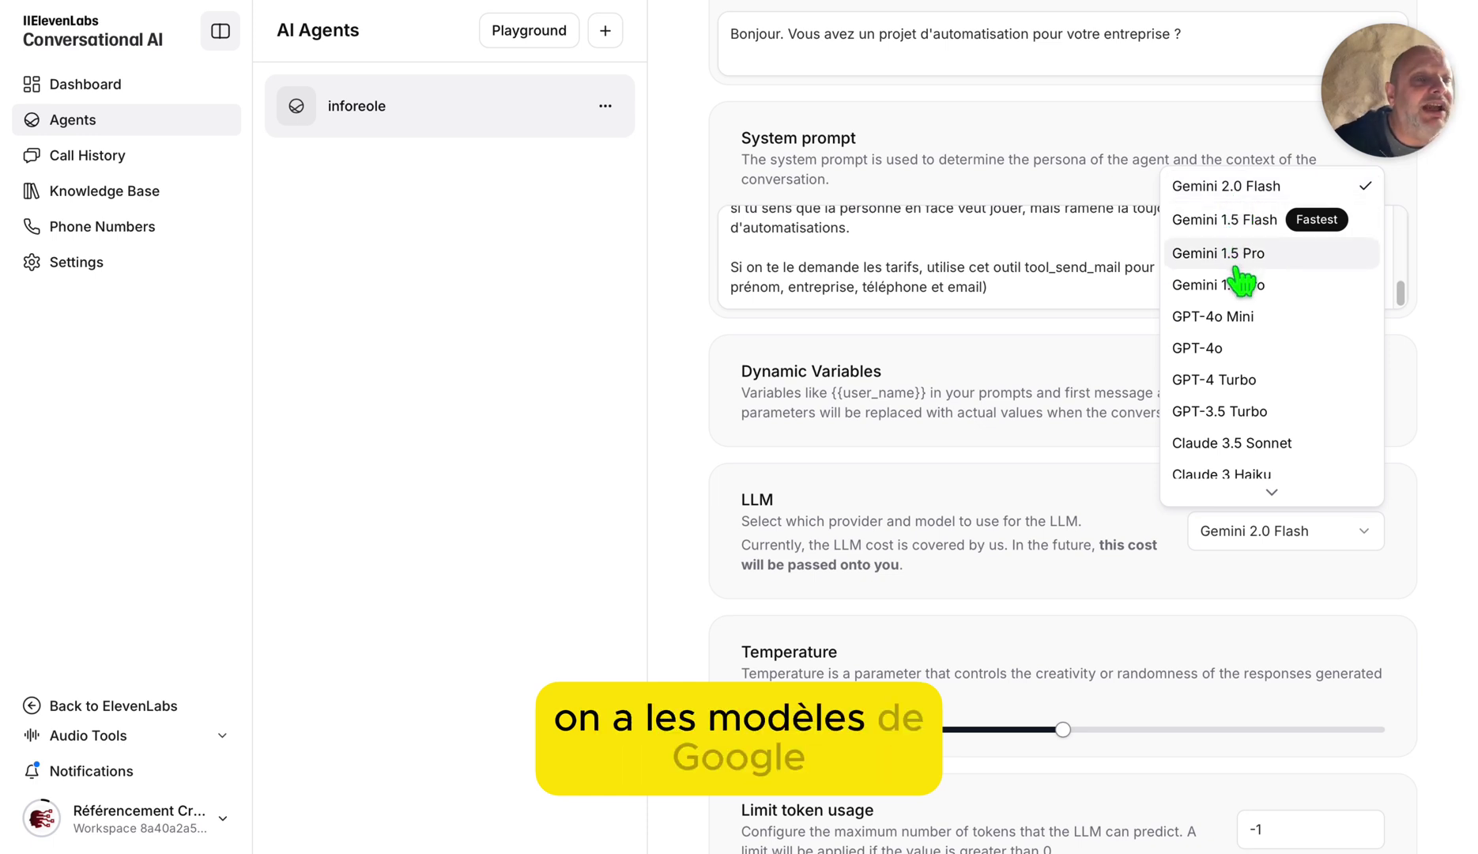
scroll(1265, 316, "down", 1)
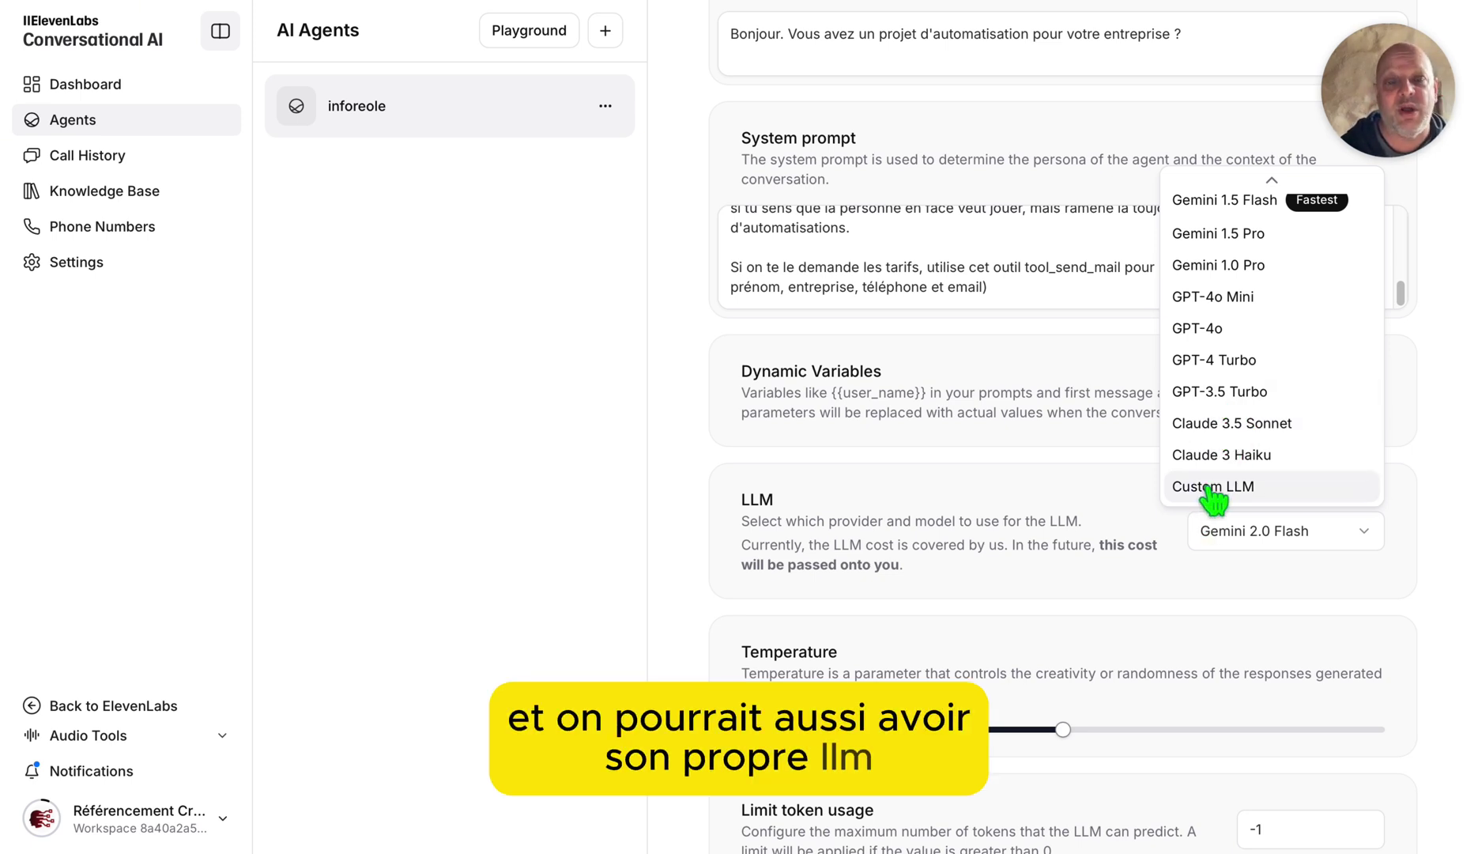
left_click(648, 541)
Review the agent's temperature and token usage limit settings.
scroll(649, 541, "down", 2)
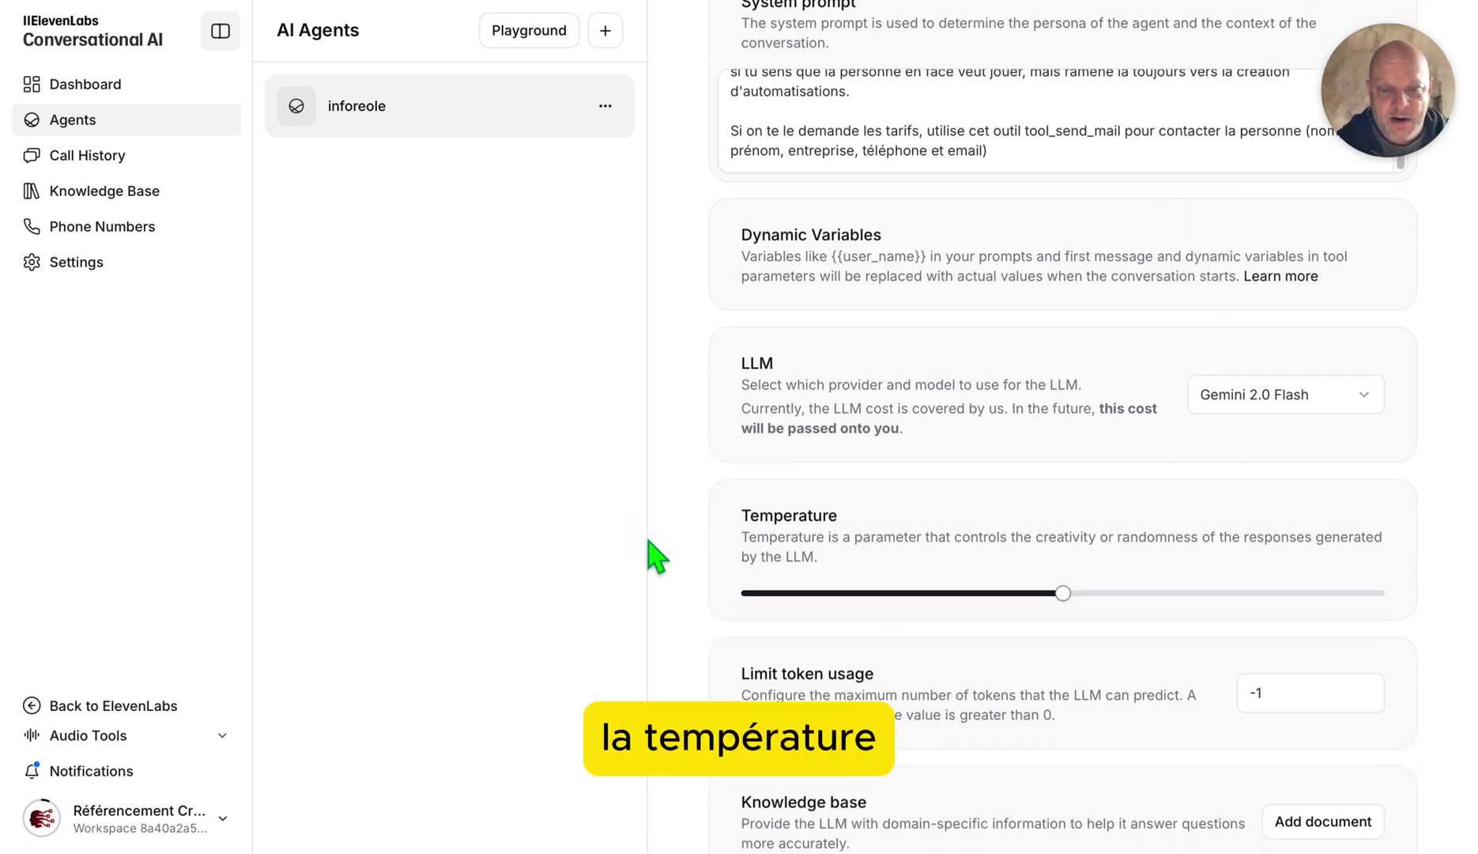
scroll(852, 522, "down", 1)
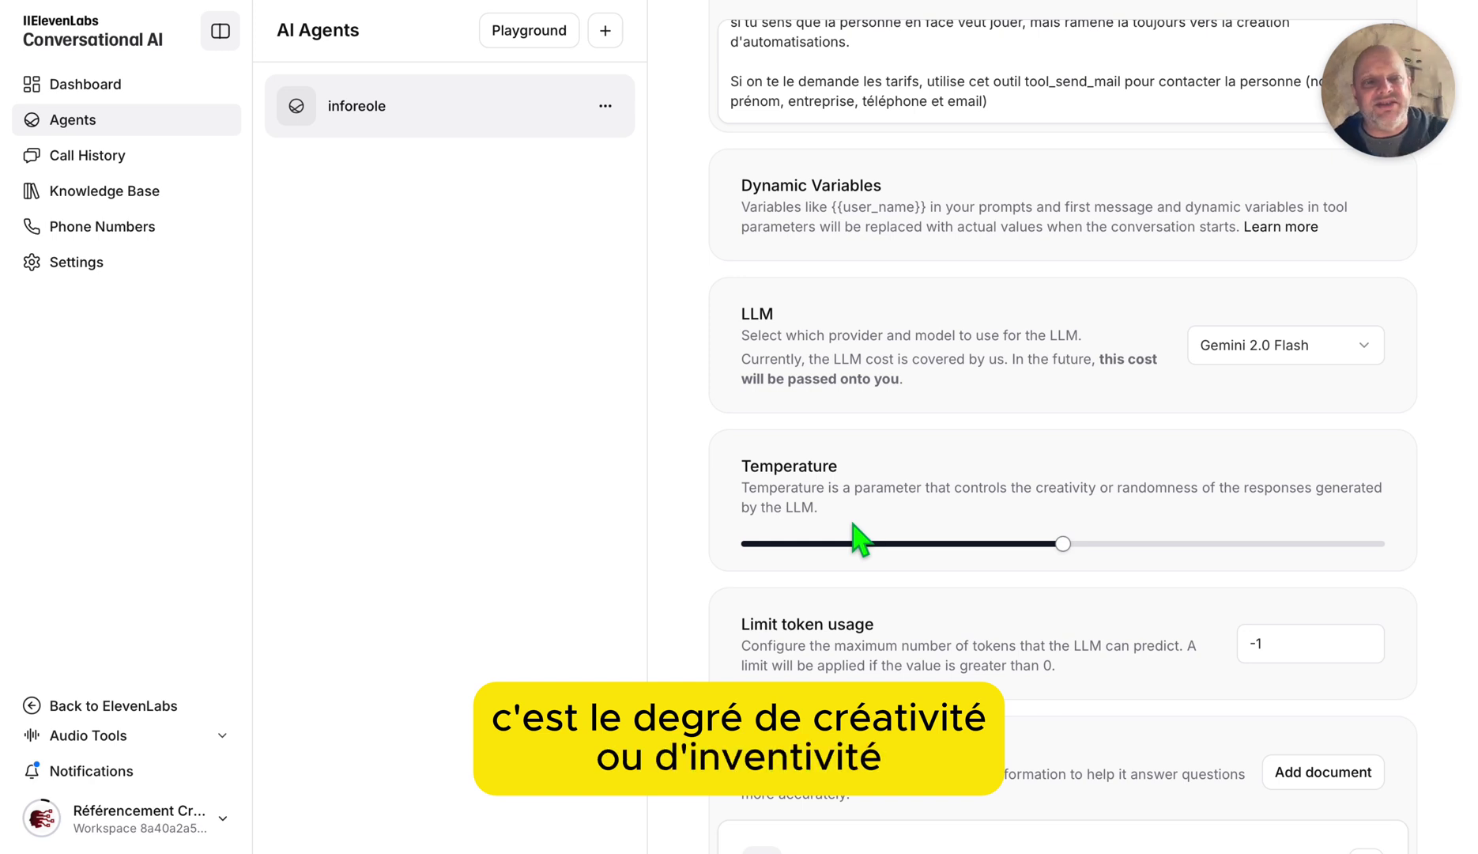
scroll(1026, 620, "down", 4)
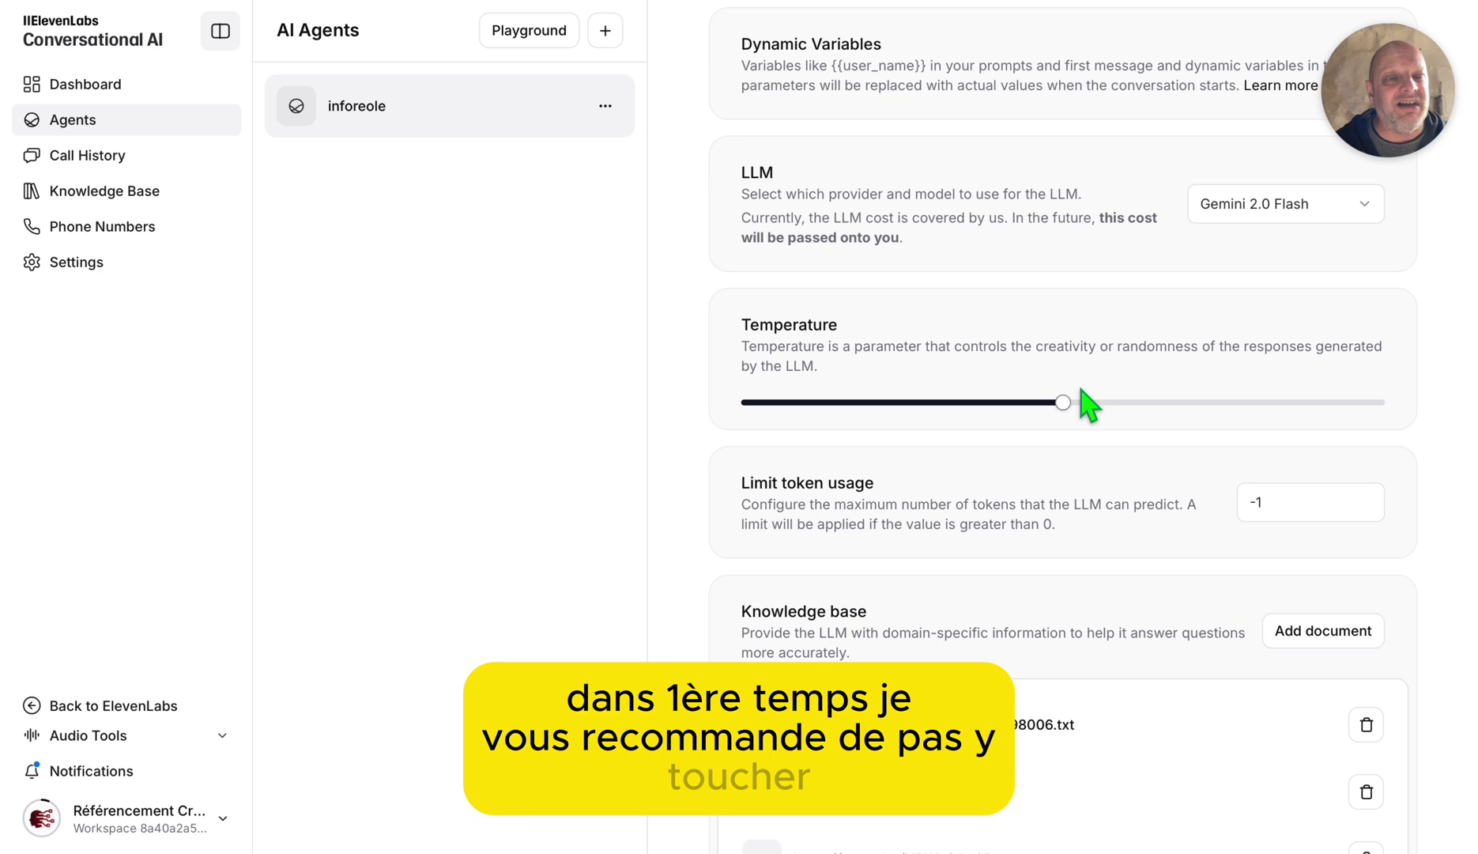
scroll(1023, 509, "down", 3)
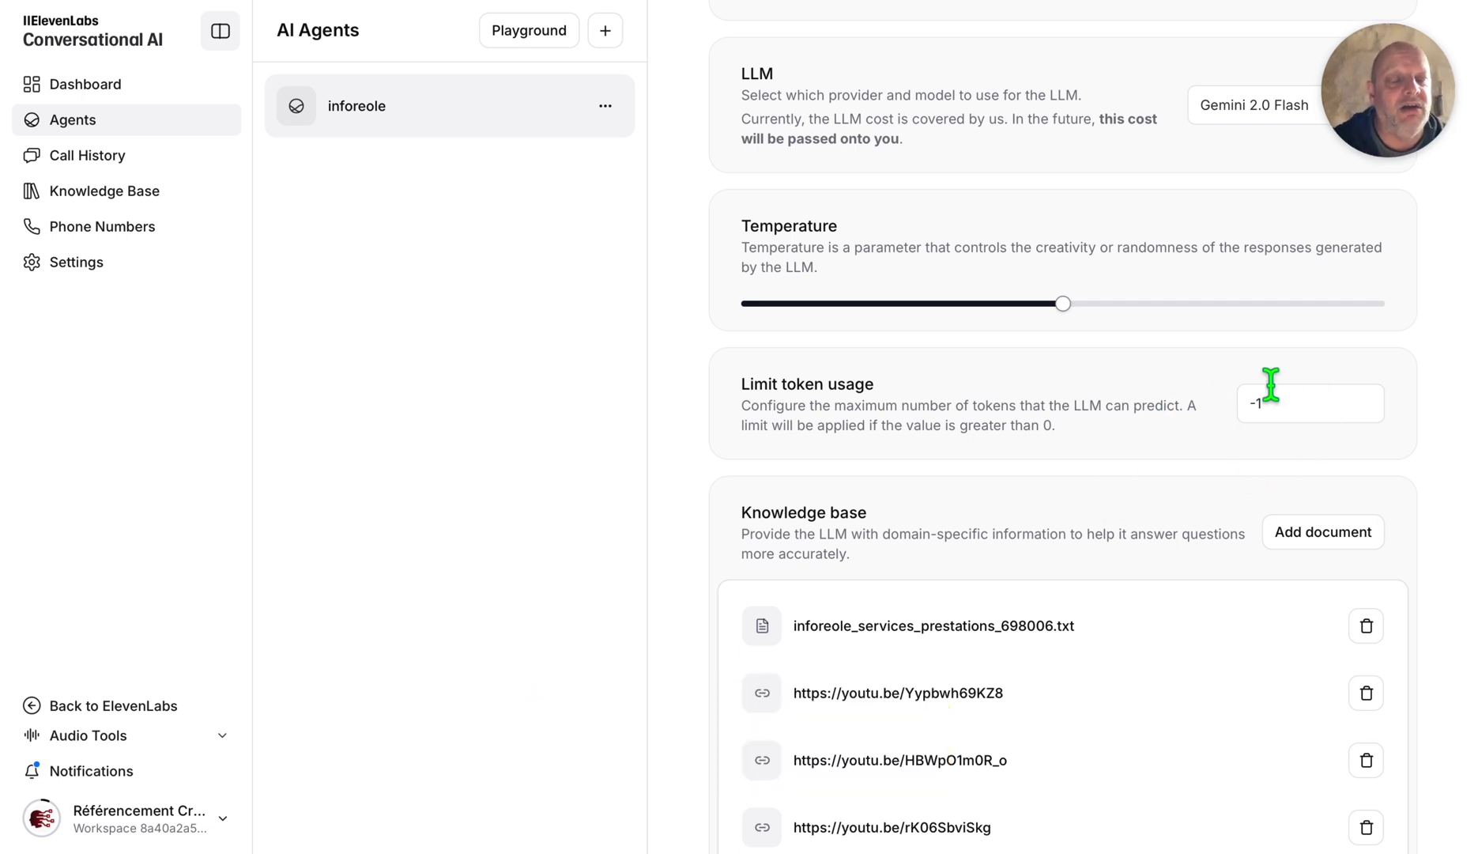
Check the options for adding a document to the agent's knowledge base without adding one.
scroll(1227, 422, "down", 5)
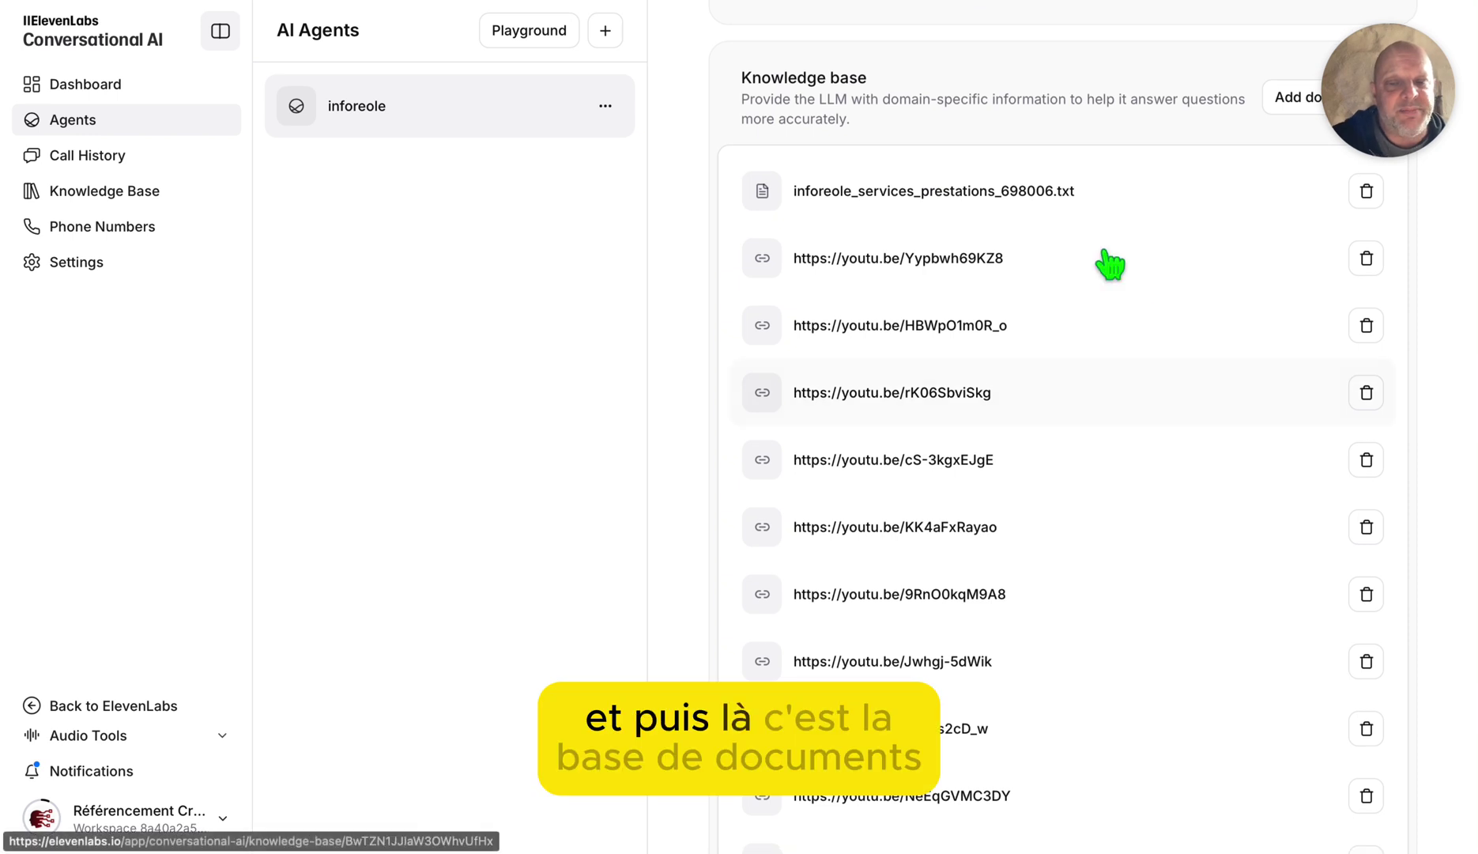
scroll(1162, 290, "up", 3)
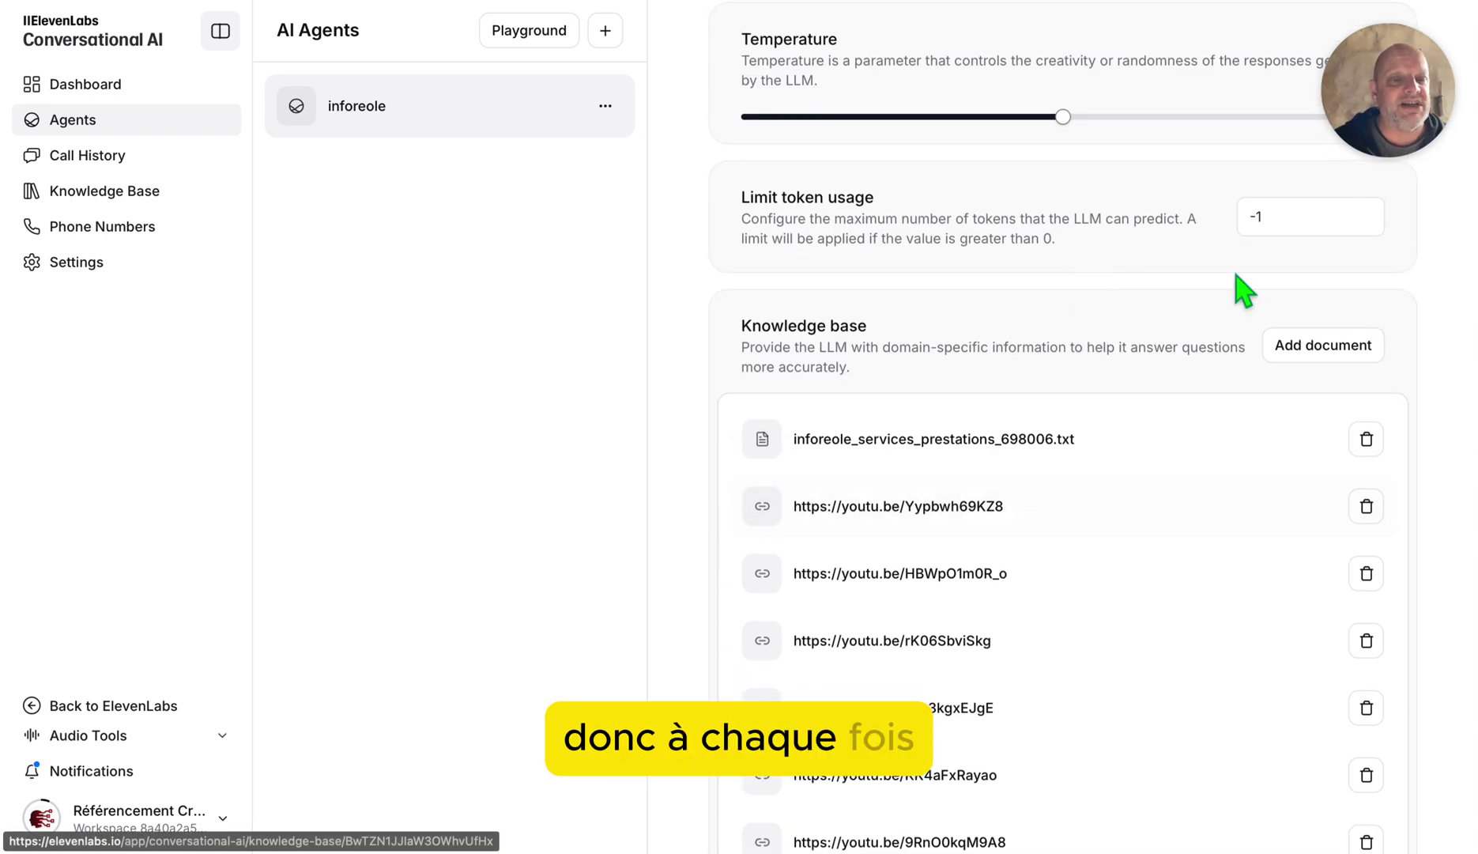
left_click(1319, 358)
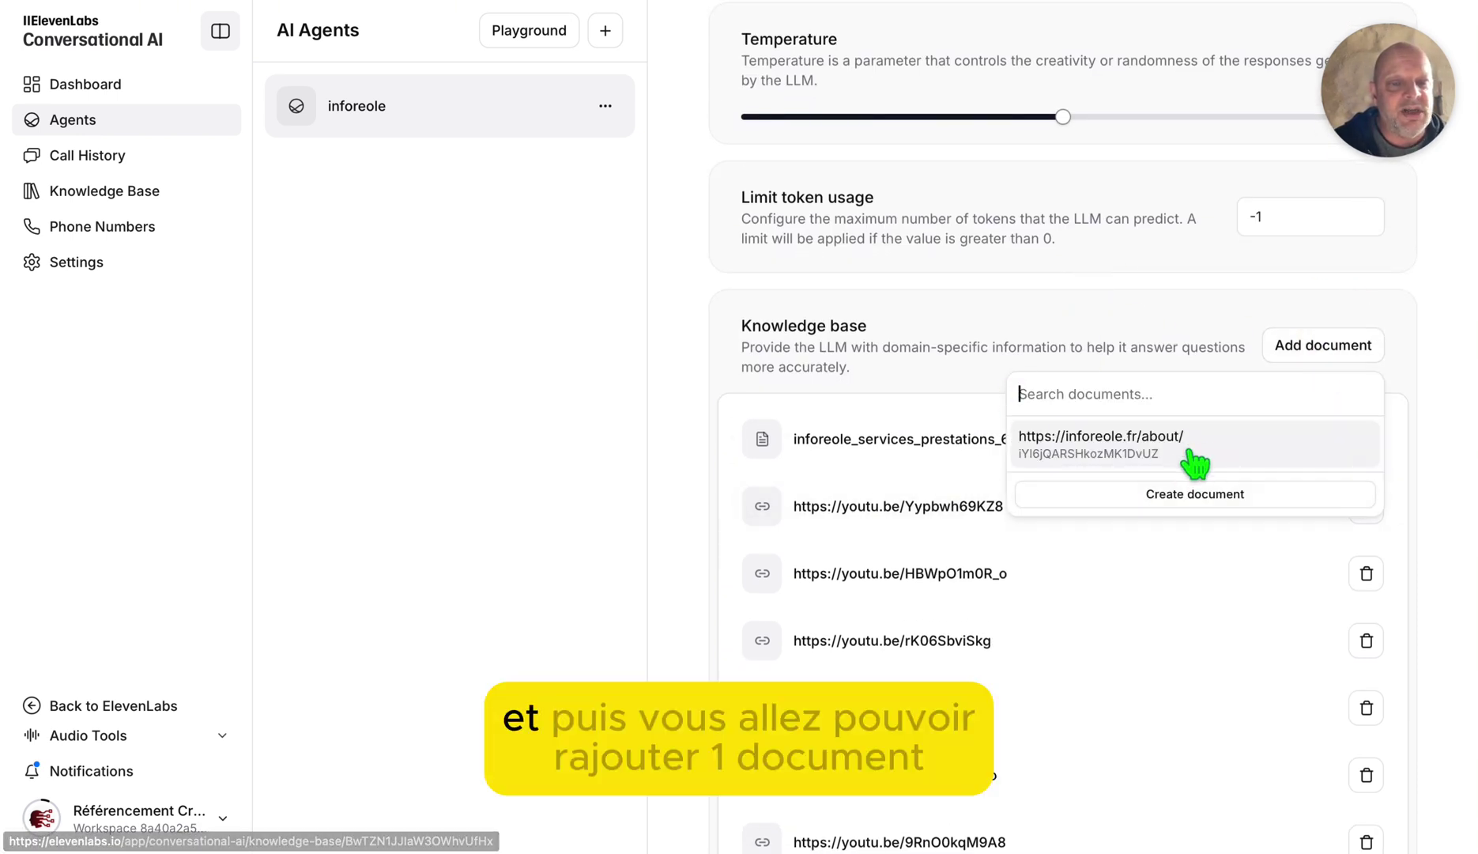
left_click(1014, 326)
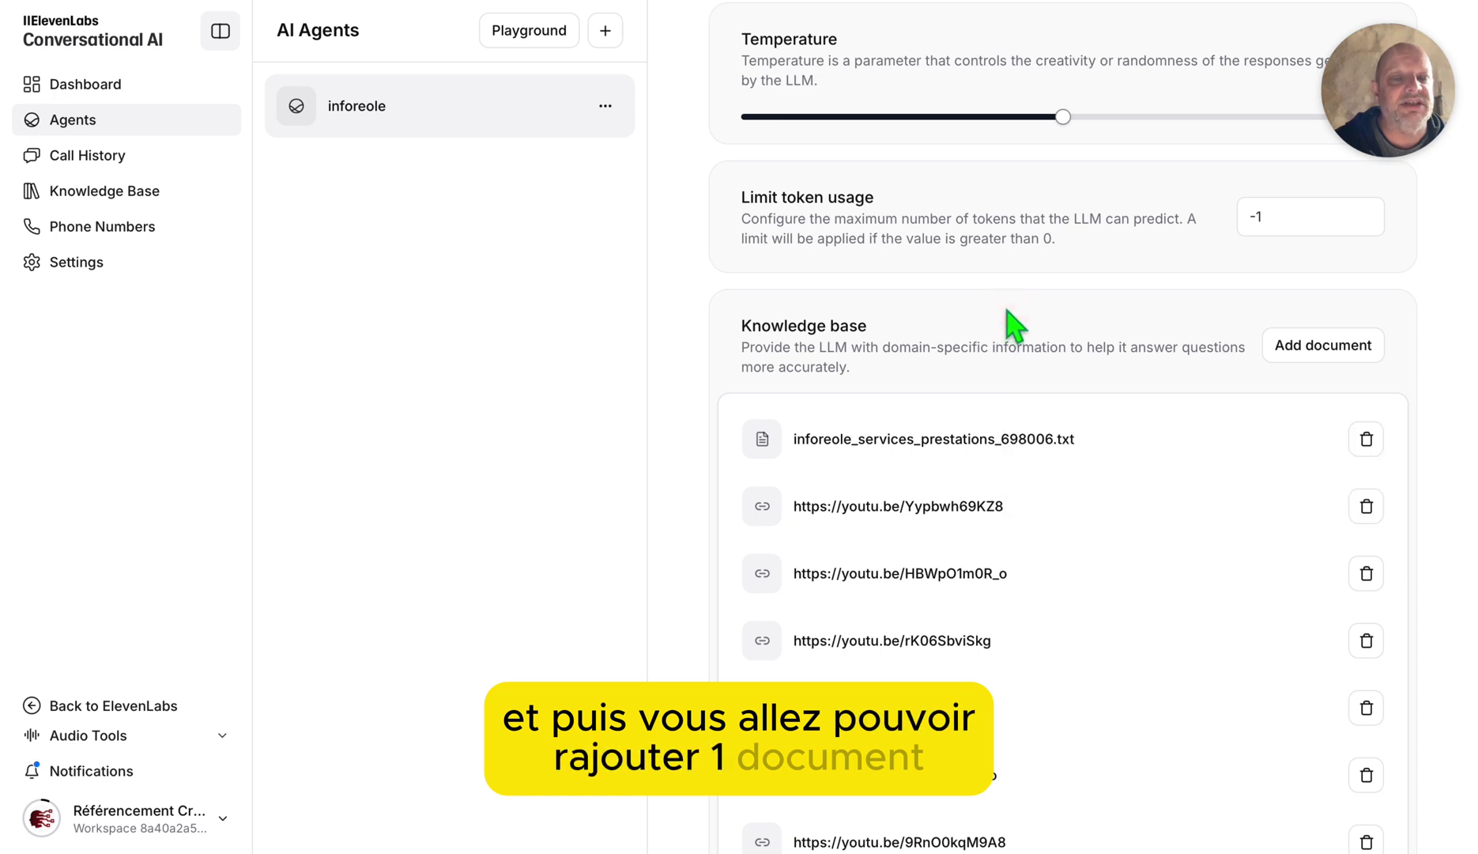
Examine the knowledge base's list of sources, including the text file, YouTube links, Google document and website pages.
scroll(1055, 352, "down", 1)
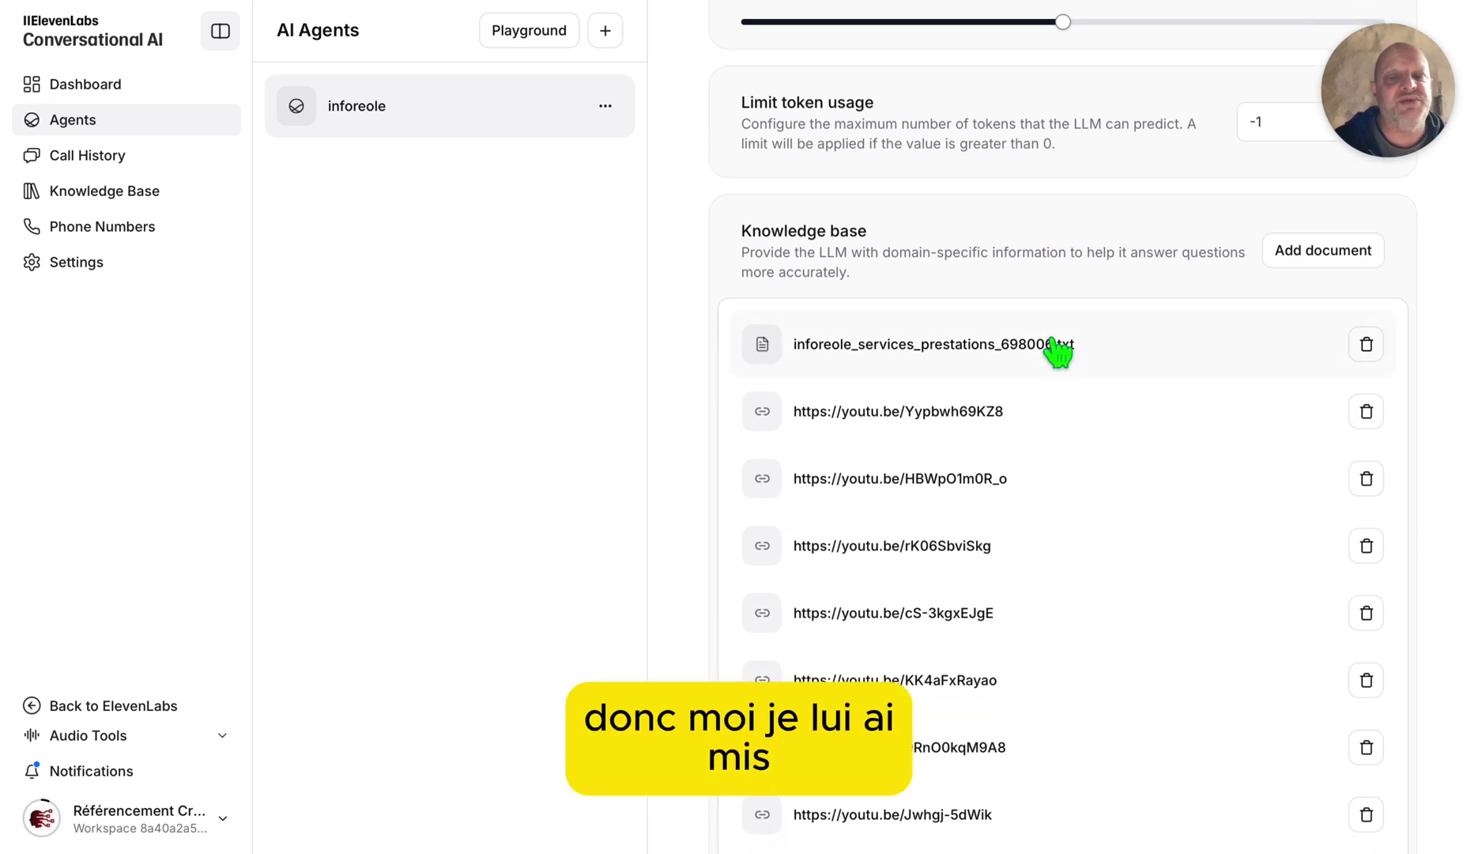
scroll(1057, 347, "down", 1)
scroll(952, 443, "down", 1)
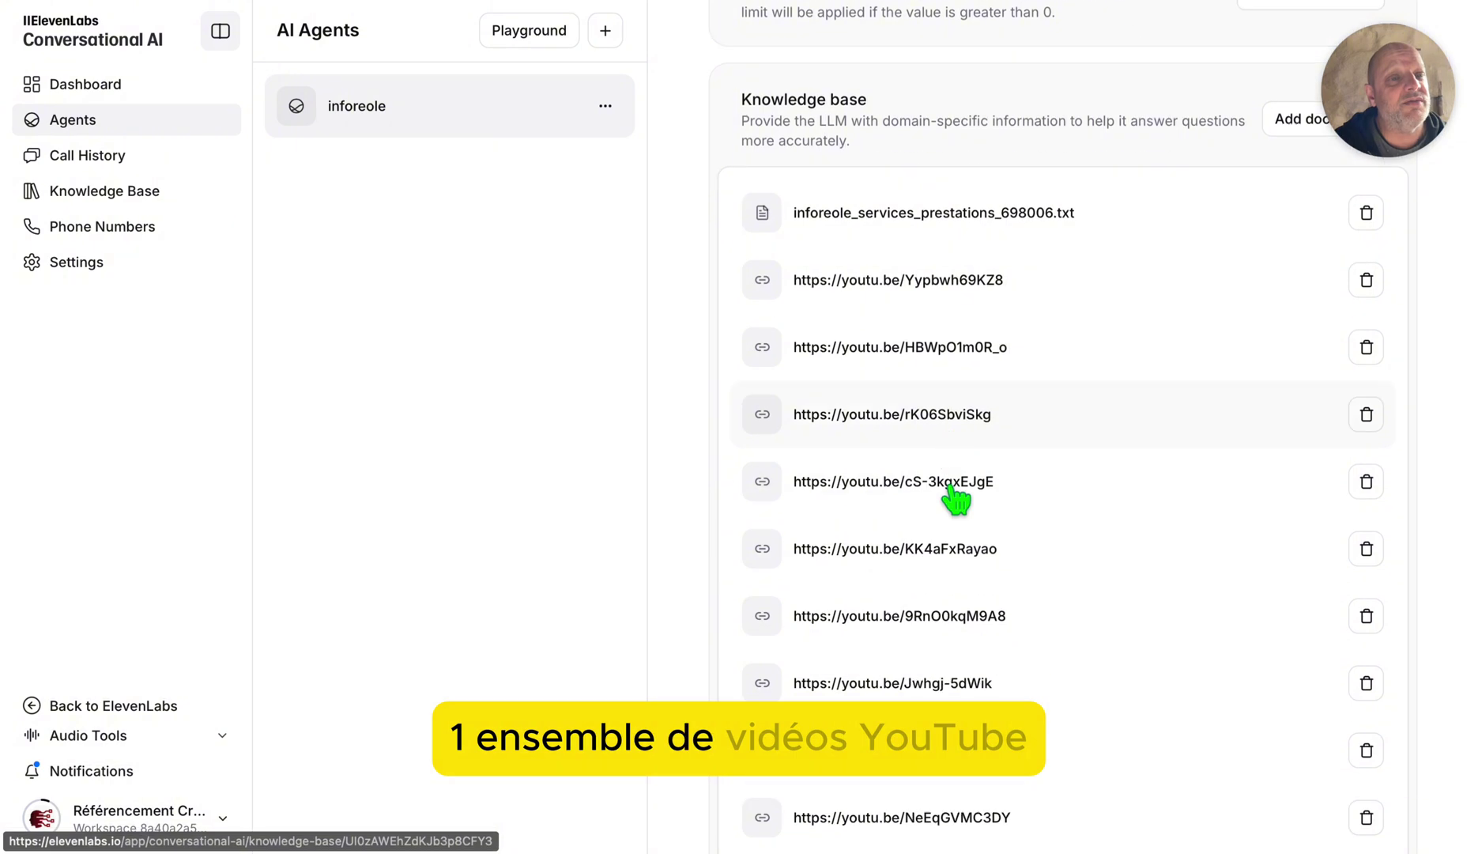
scroll(956, 496, "down", 1)
scroll(976, 644, "down", 3)
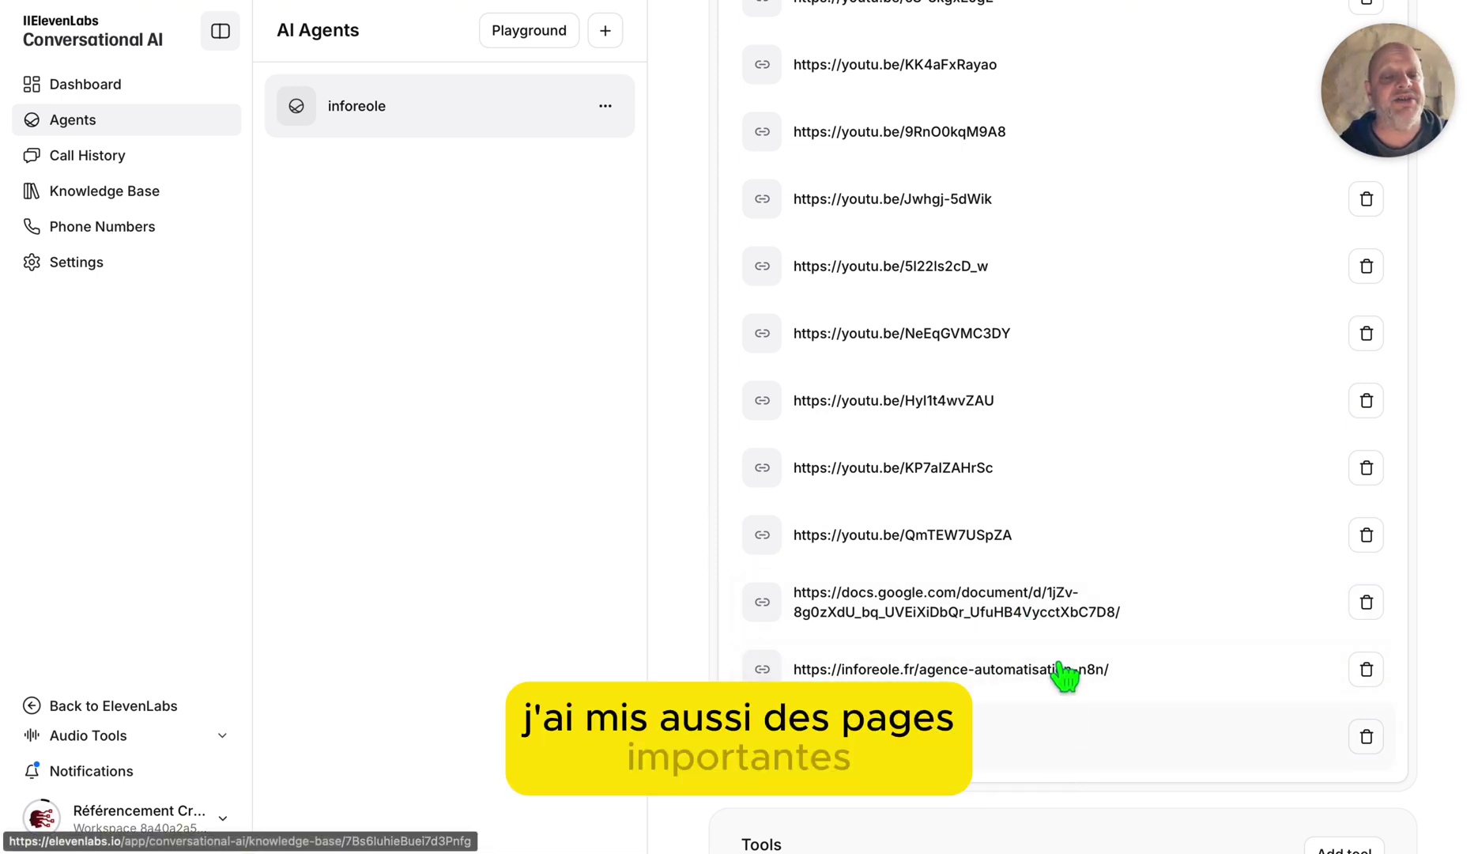
scroll(1028, 597, "up", 7)
scroll(1027, 597, "down", 9)
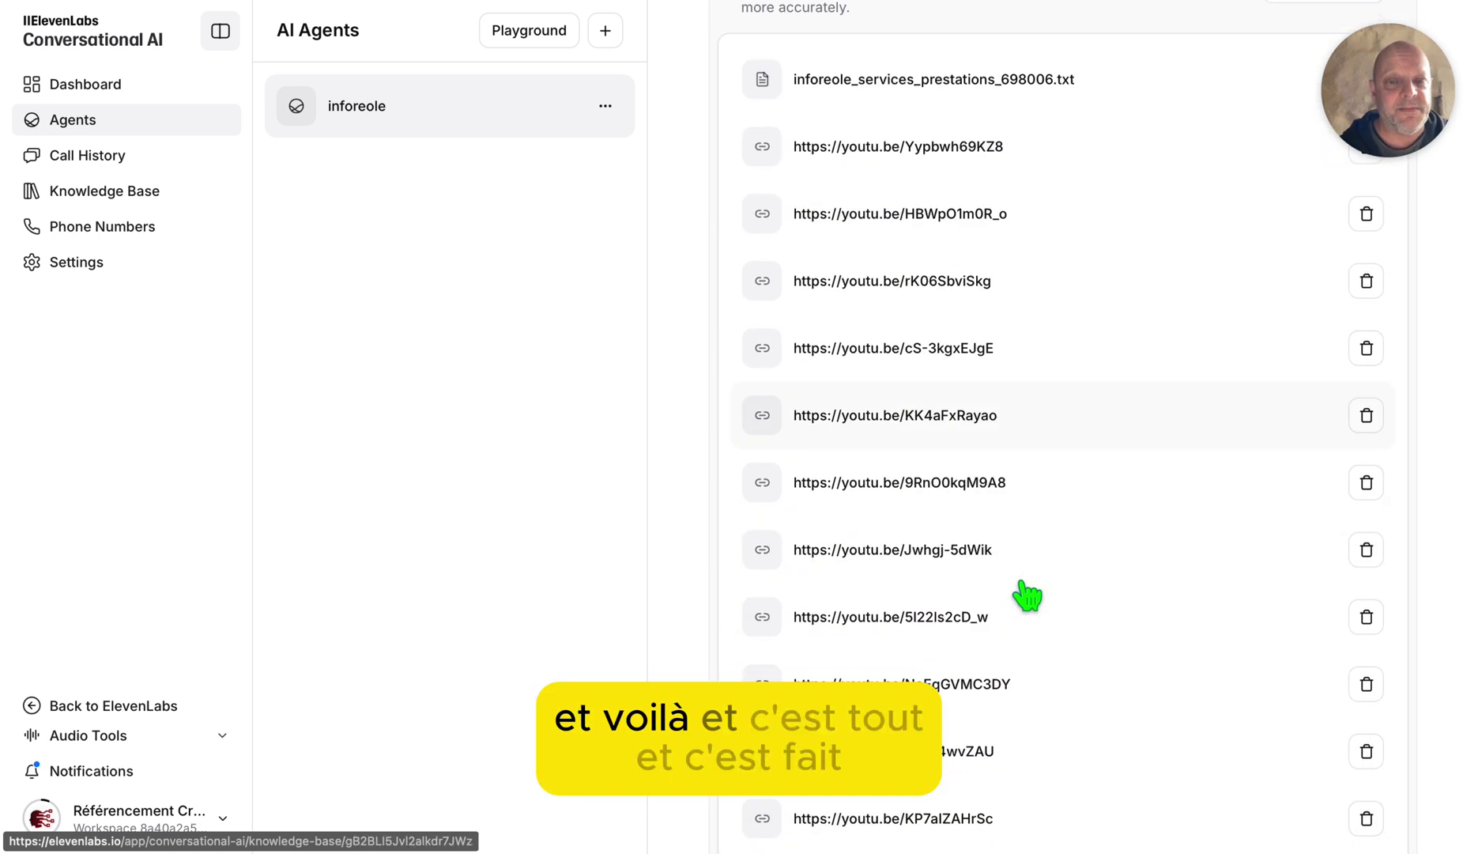
Review the remaining knowledge base sources and the agent's tools, tool_send_mail and end_call.
scroll(1027, 597, "down", 2)
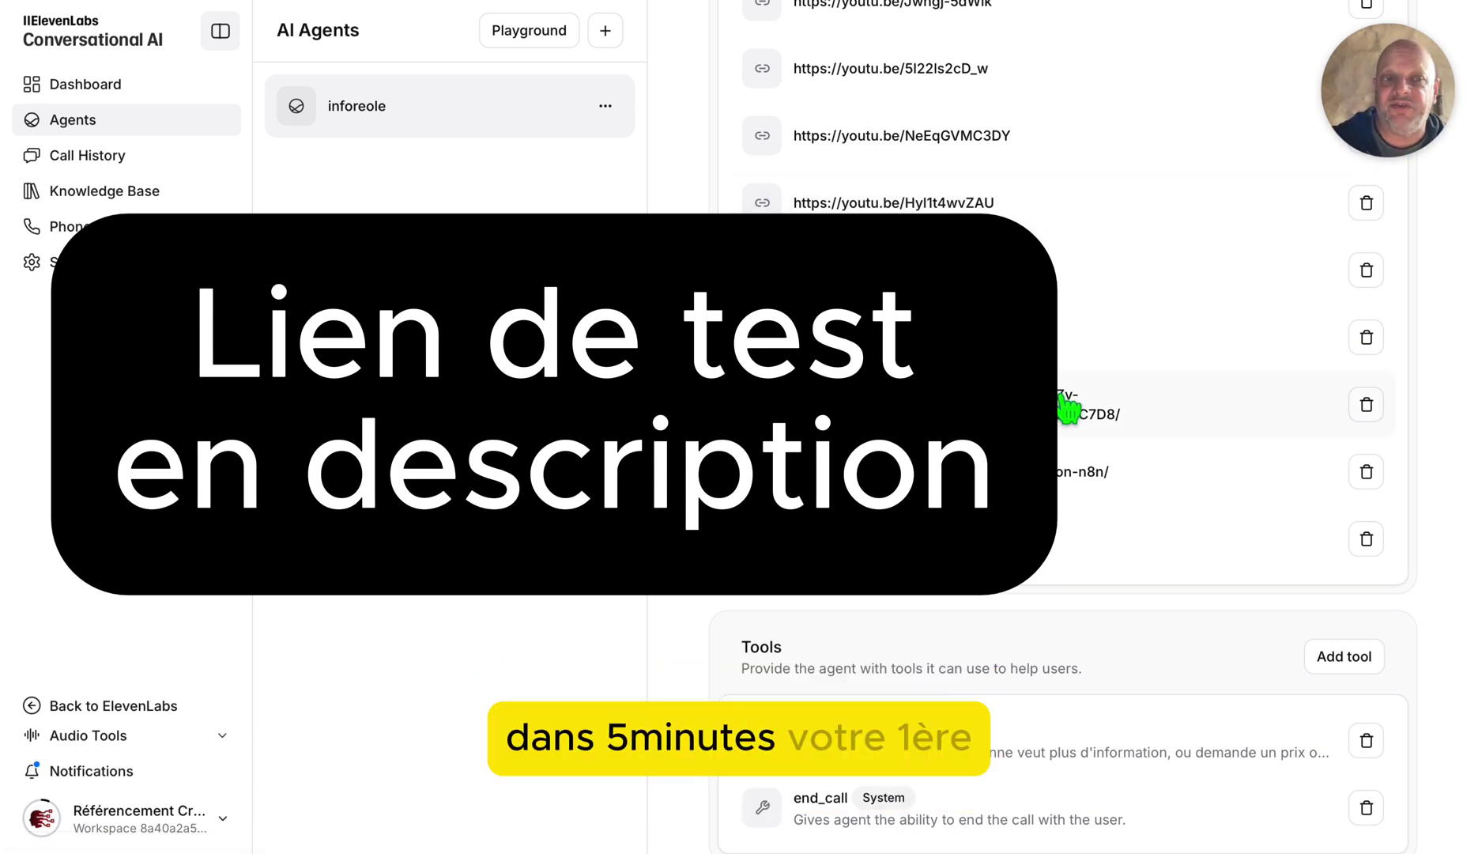
scroll(1067, 407, "down", 3)
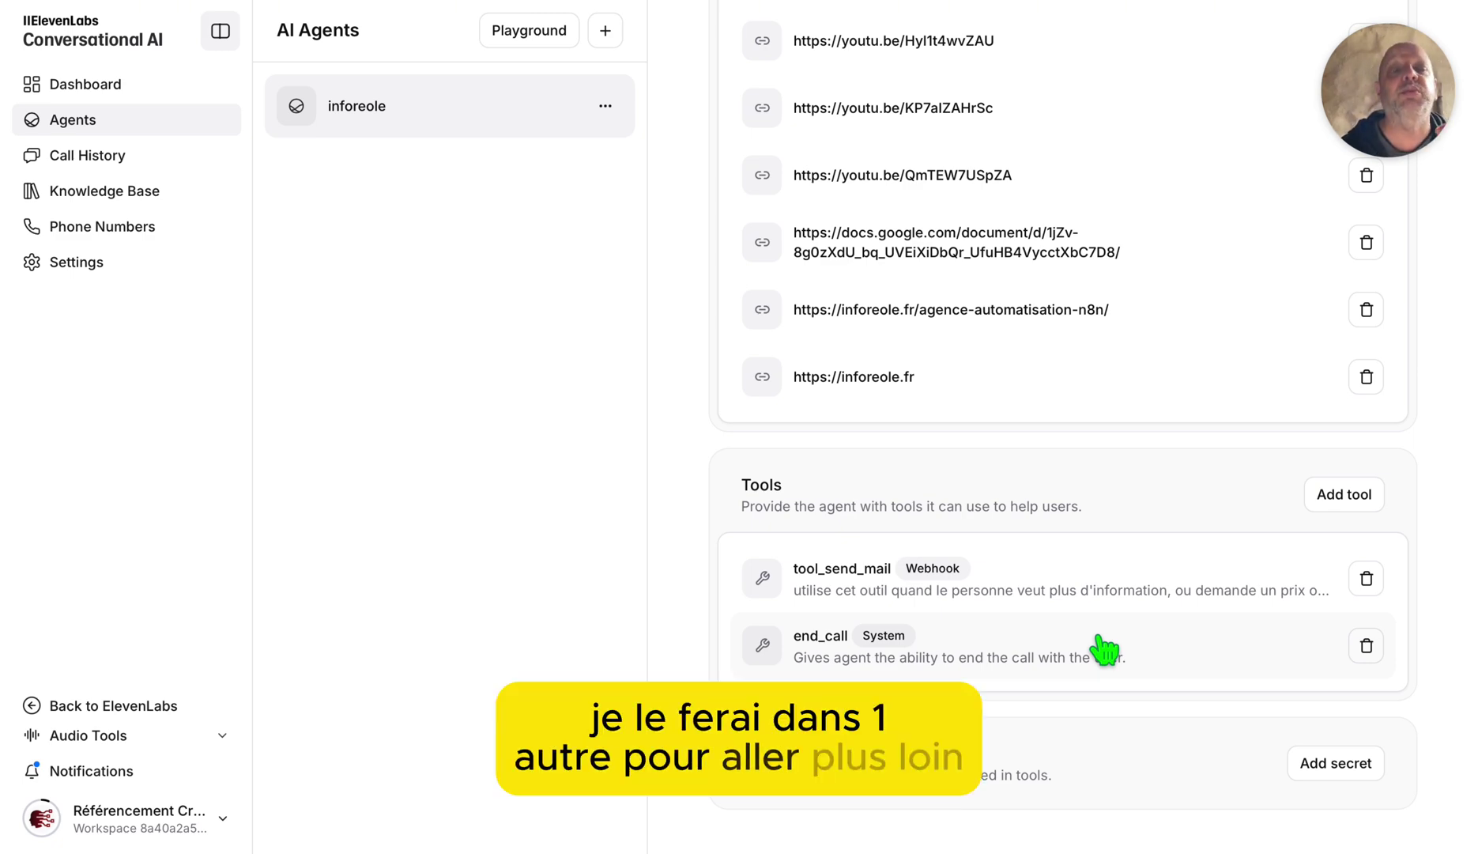
scroll(1105, 648, "down", 2)
scroll(1105, 650, "up", 15)
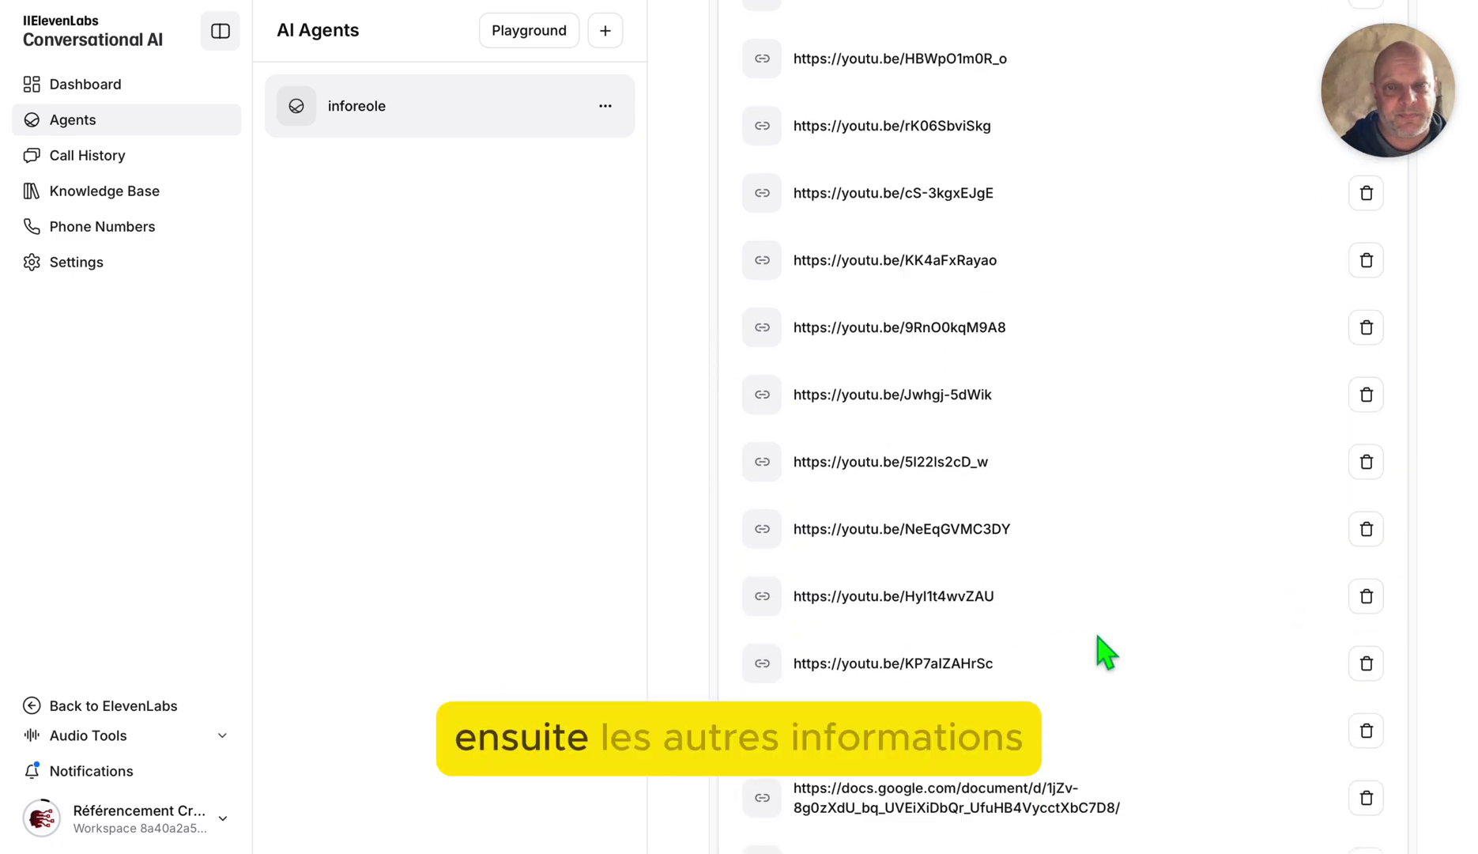
scroll(1105, 648, "down", 1)
Browse the voices available for the agent, including the recent, conversational, cloned and generated ones, keeping the selected French voice.
left_click(786, 97)
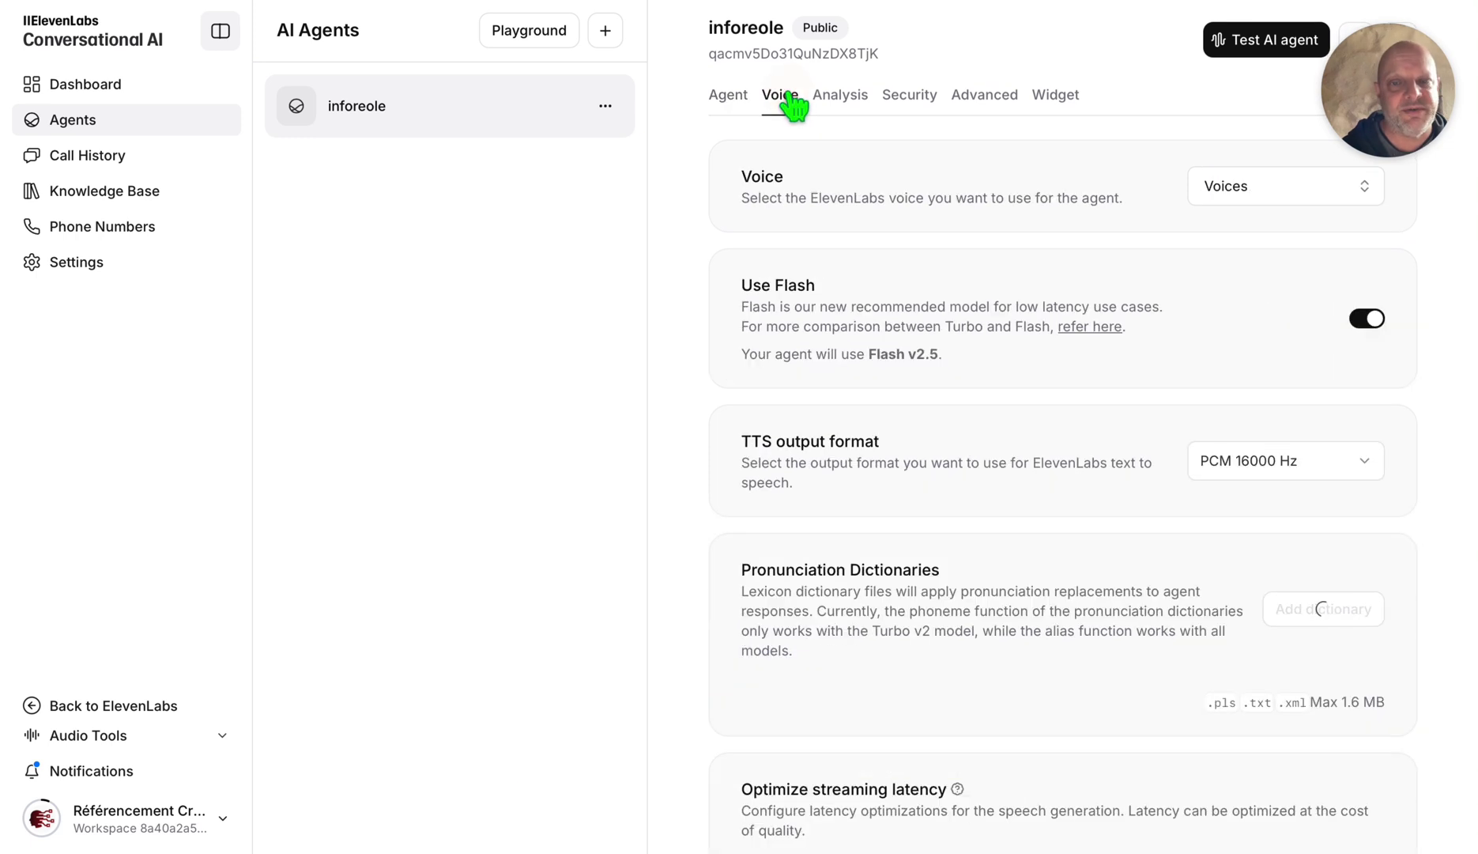
left_click(1273, 197)
scroll(1138, 506, "down", 2)
scroll(1138, 514, "down", 10)
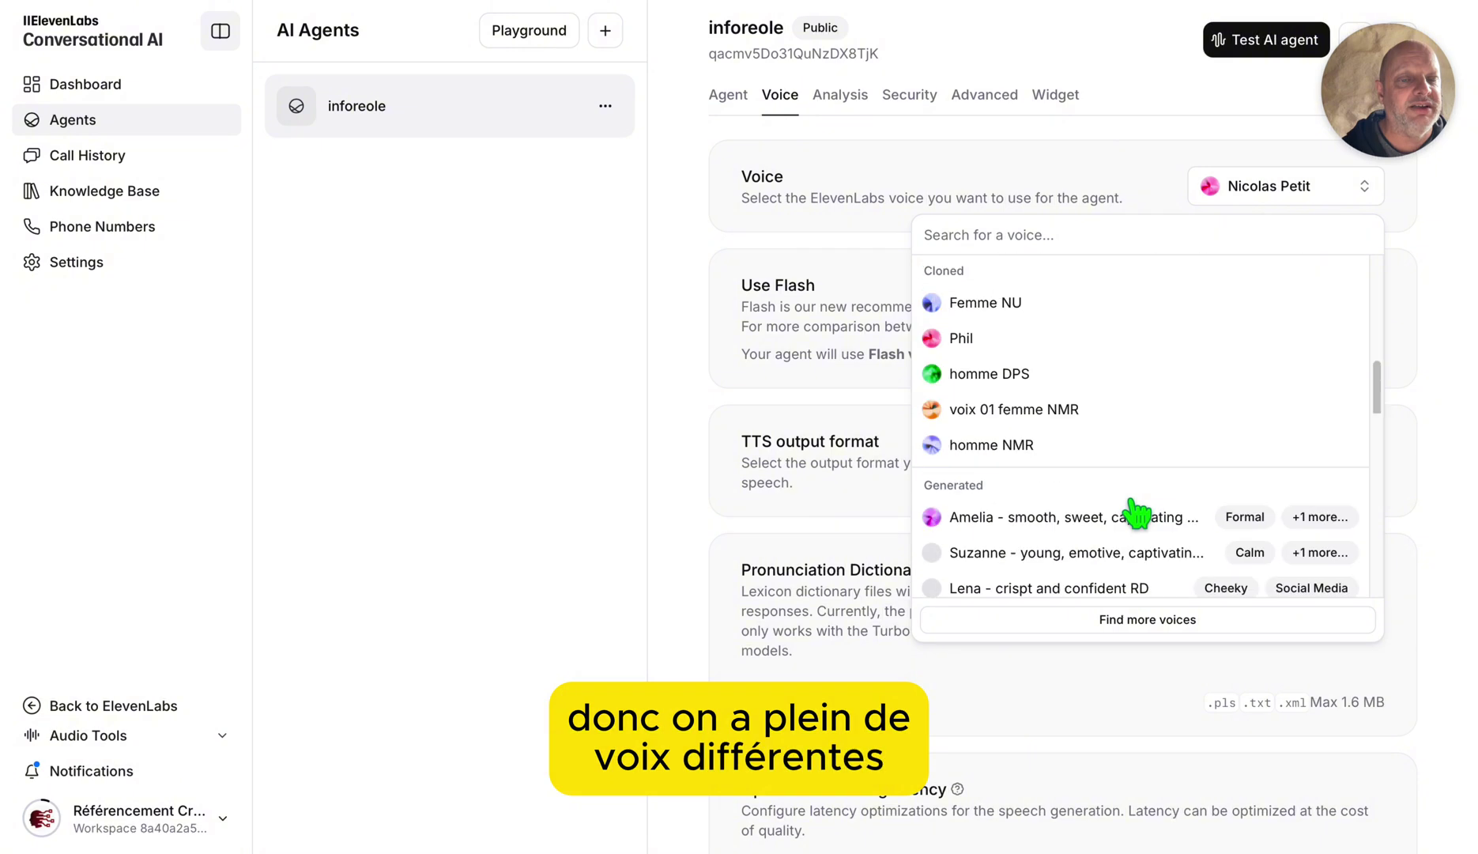
scroll(1138, 513, "up", 15)
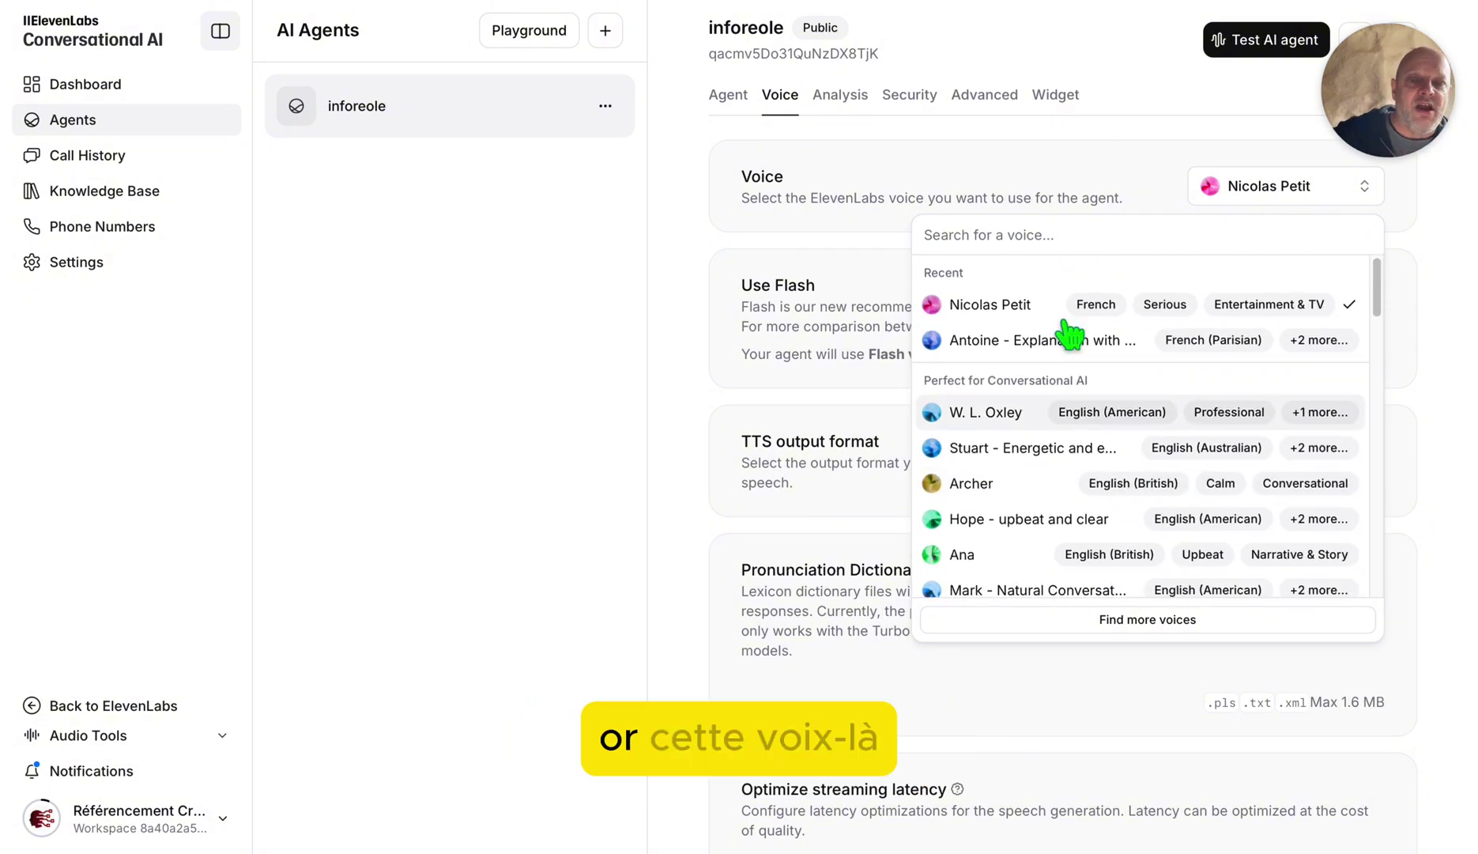
mouse_move(960, 356)
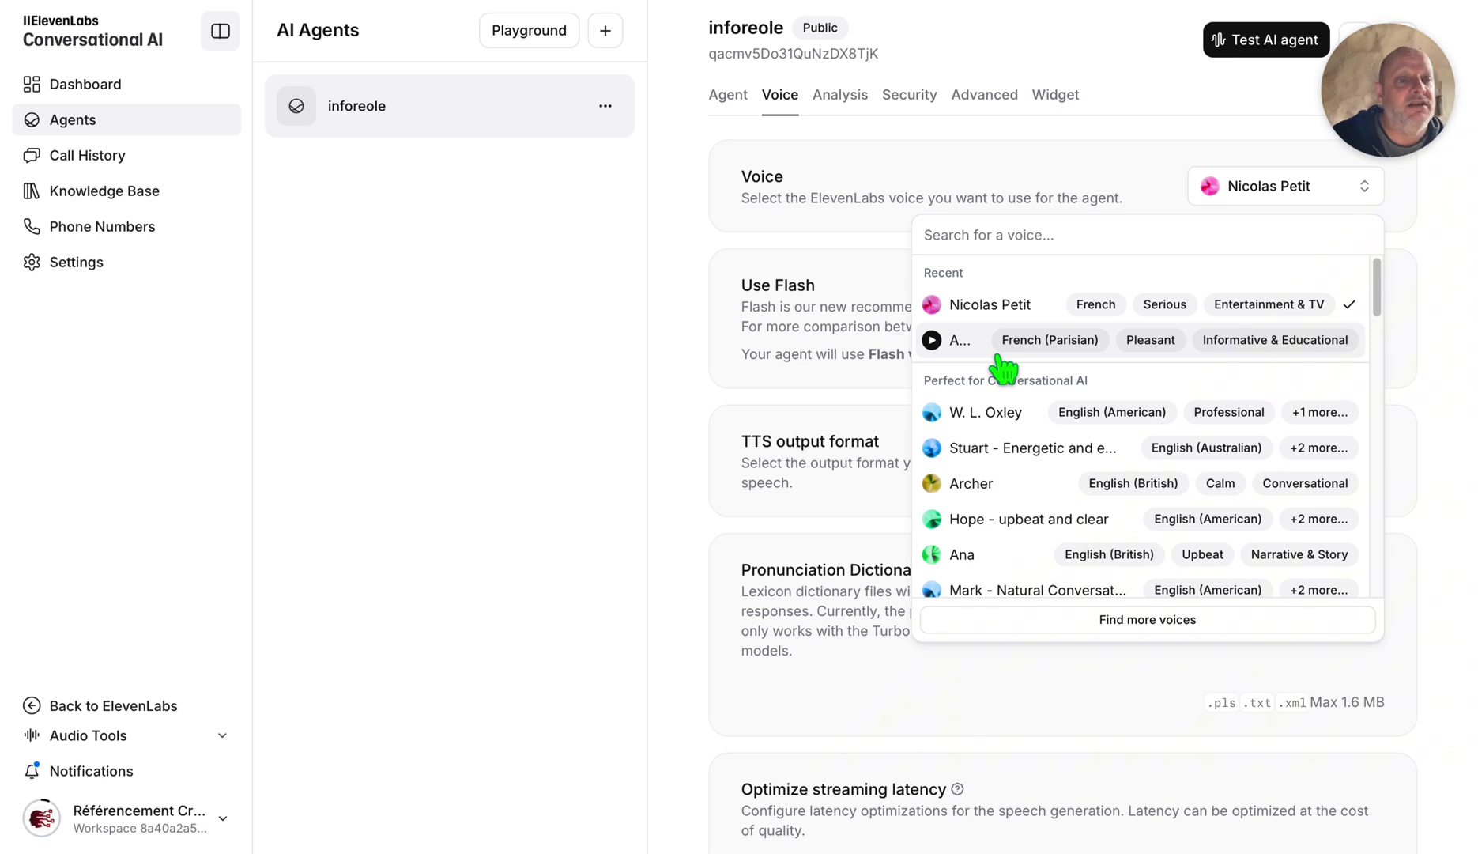
scroll(1002, 365, "down", 3)
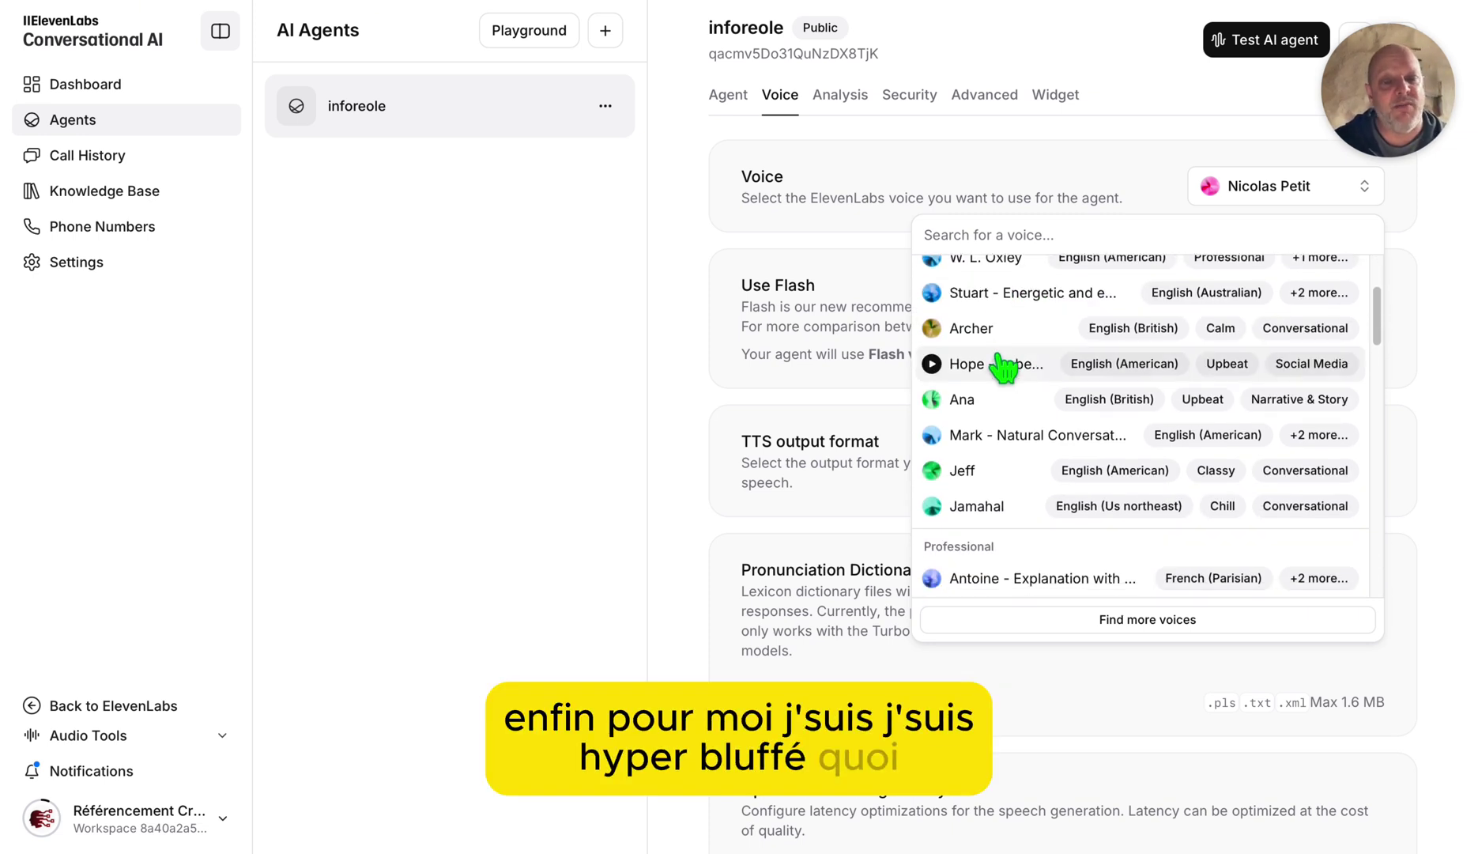
scroll(1062, 339, "down", 3)
scroll(1062, 328, "up", 6)
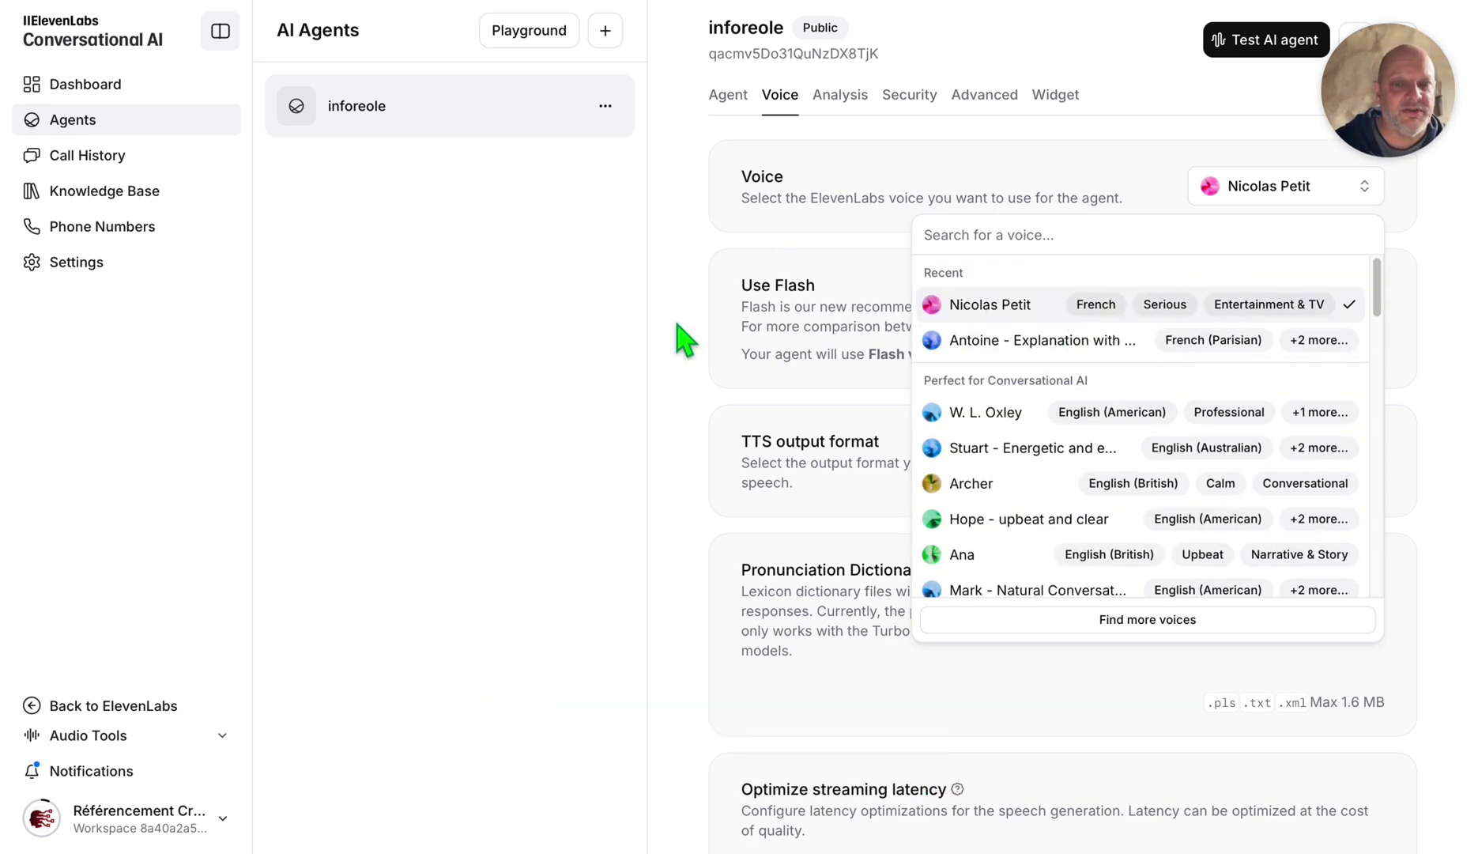
left_click(599, 313)
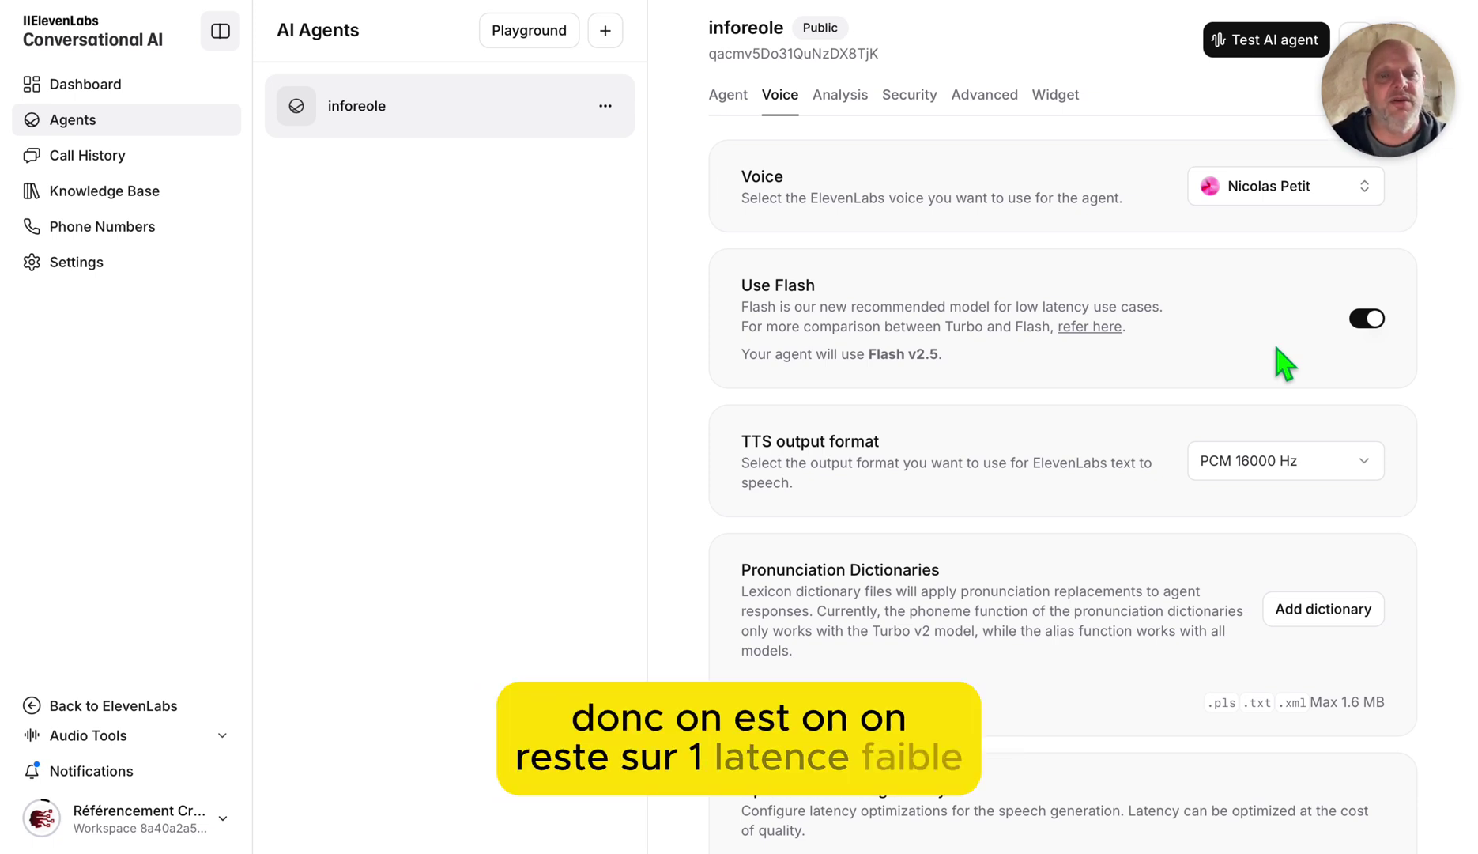
Check the available TTS output formats in the voice settings, keeping PCM 16000 Hz selected.
scroll(1284, 364, "down", 2)
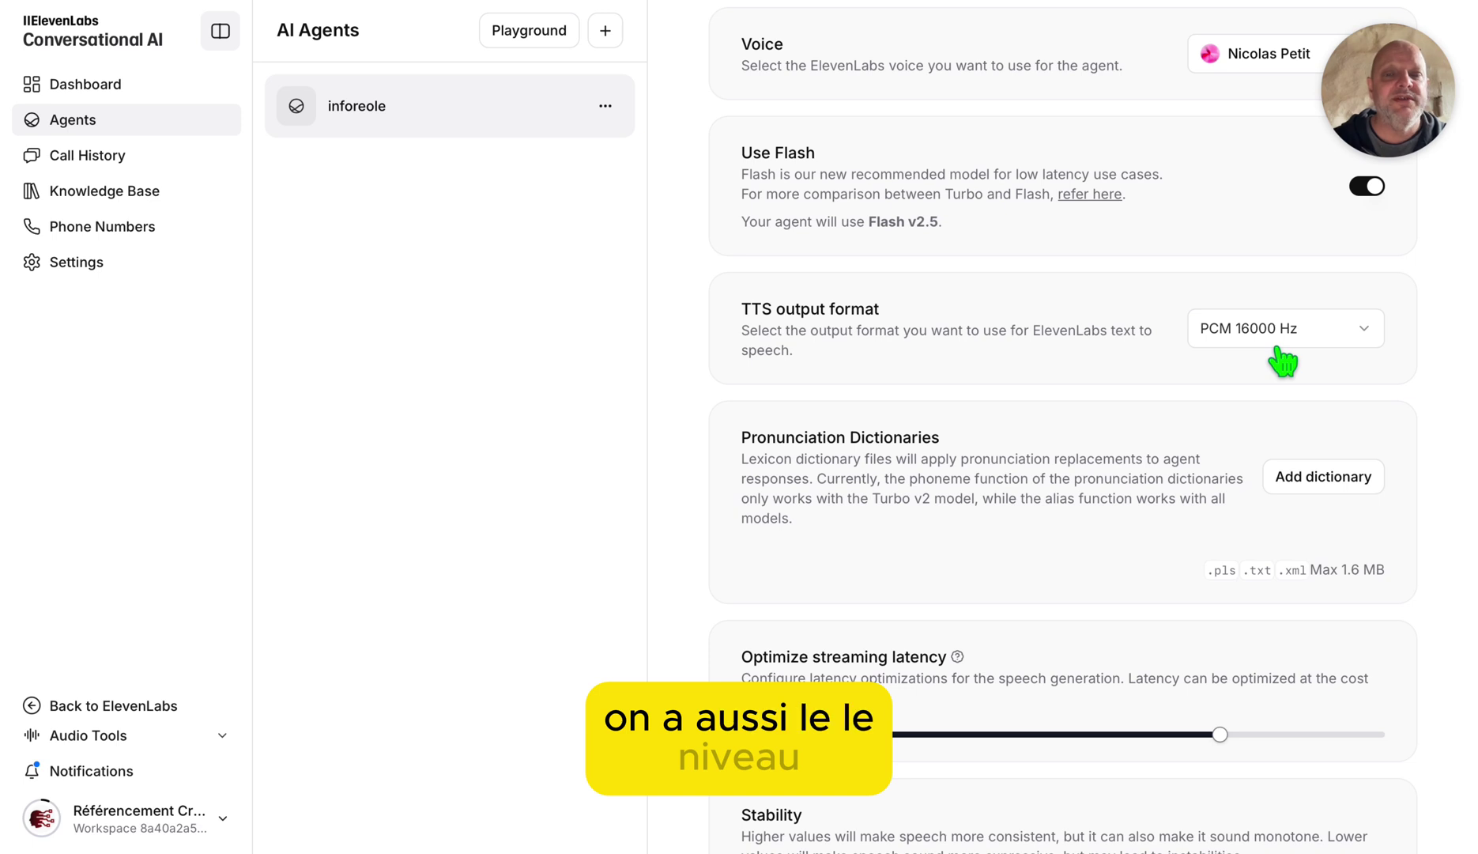
left_click(1283, 338)
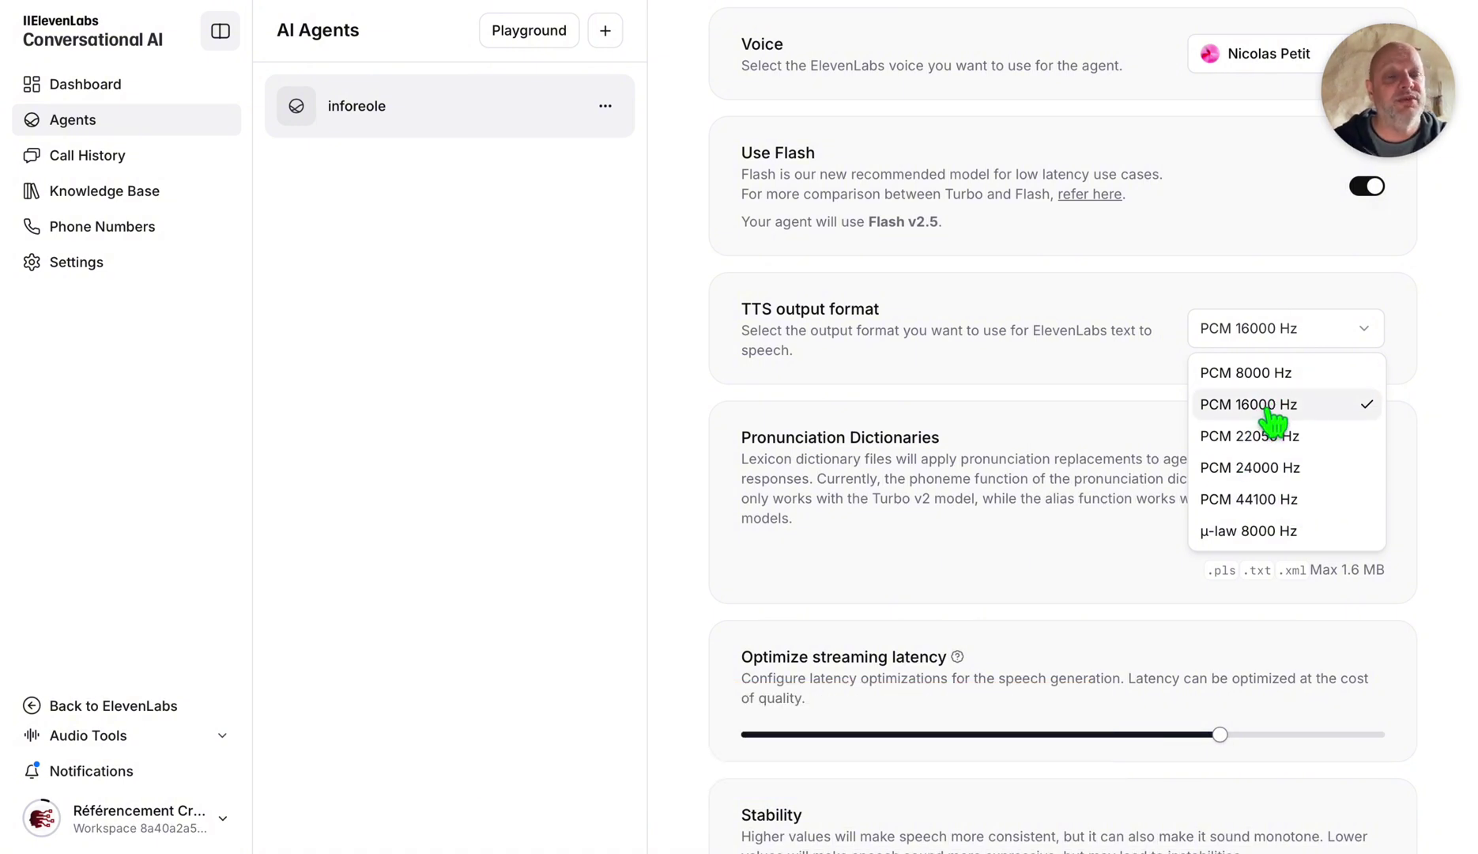
left_click(693, 438)
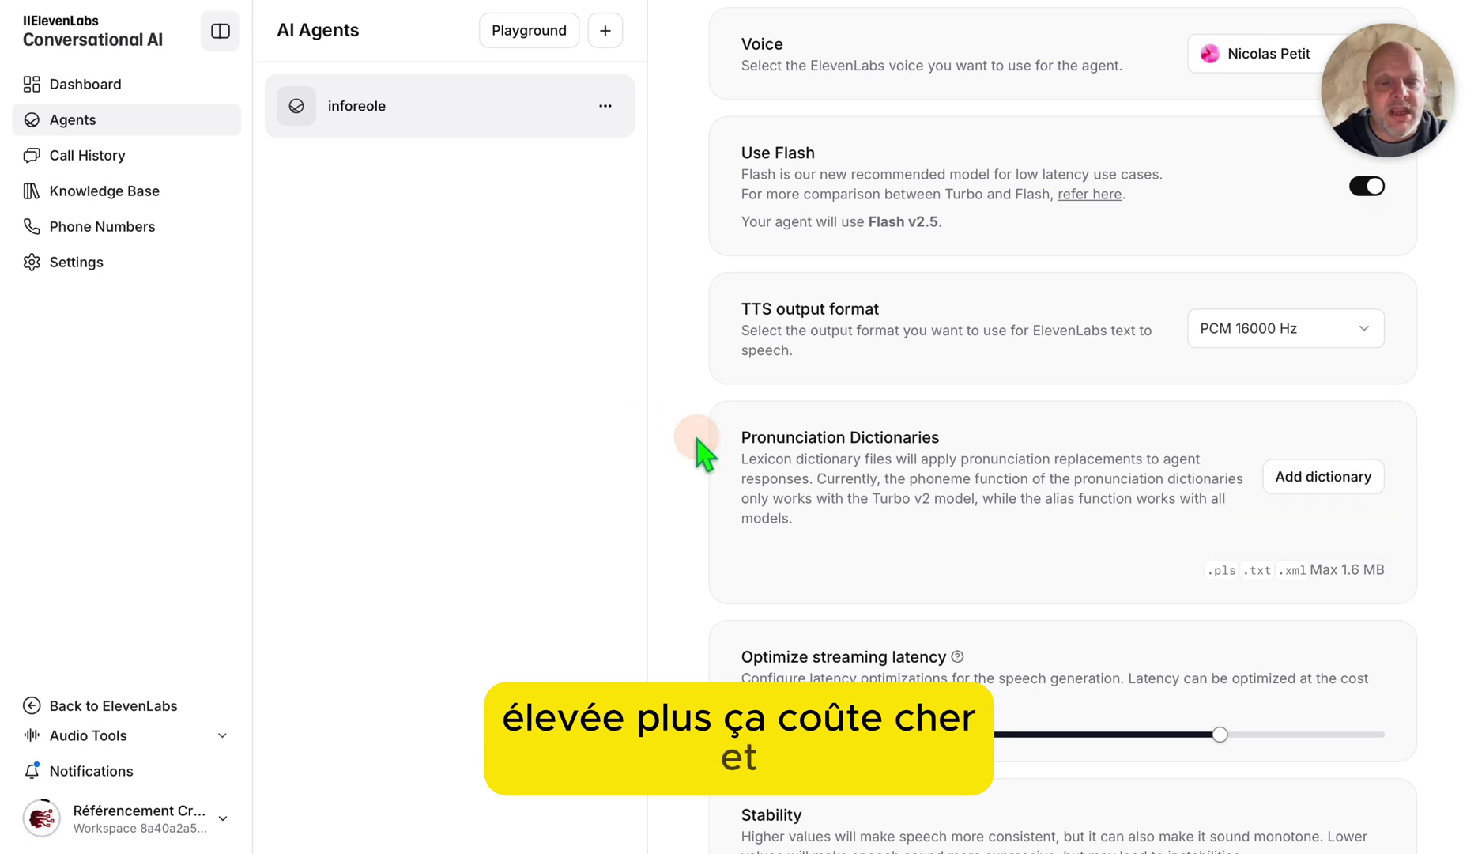
Examine the agent's pronunciation dictionary, streaming latency, stability and similarity settings.
scroll(693, 446, "down", 1)
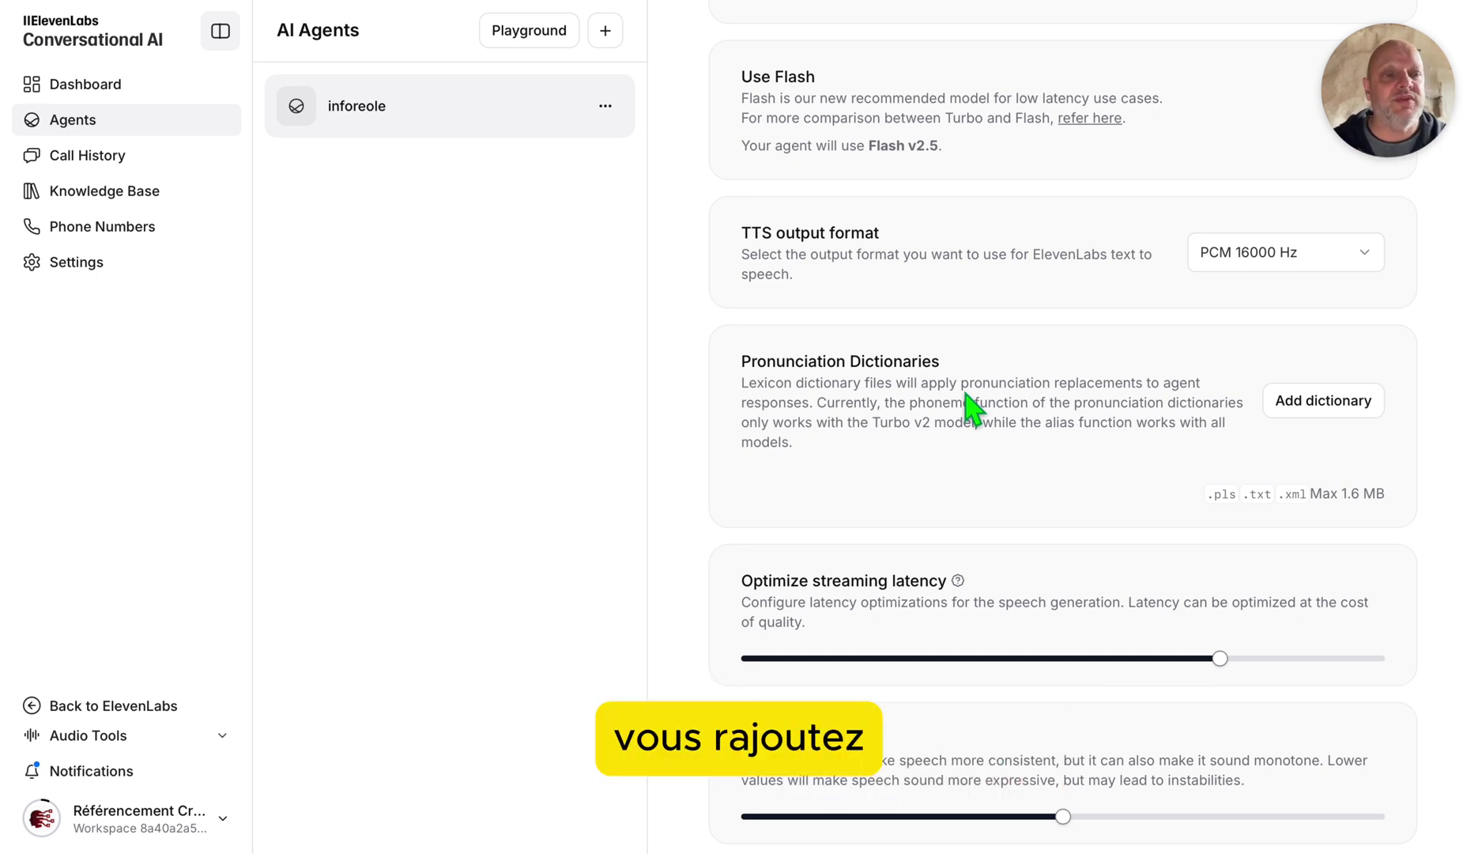
scroll(972, 407, "down", 1)
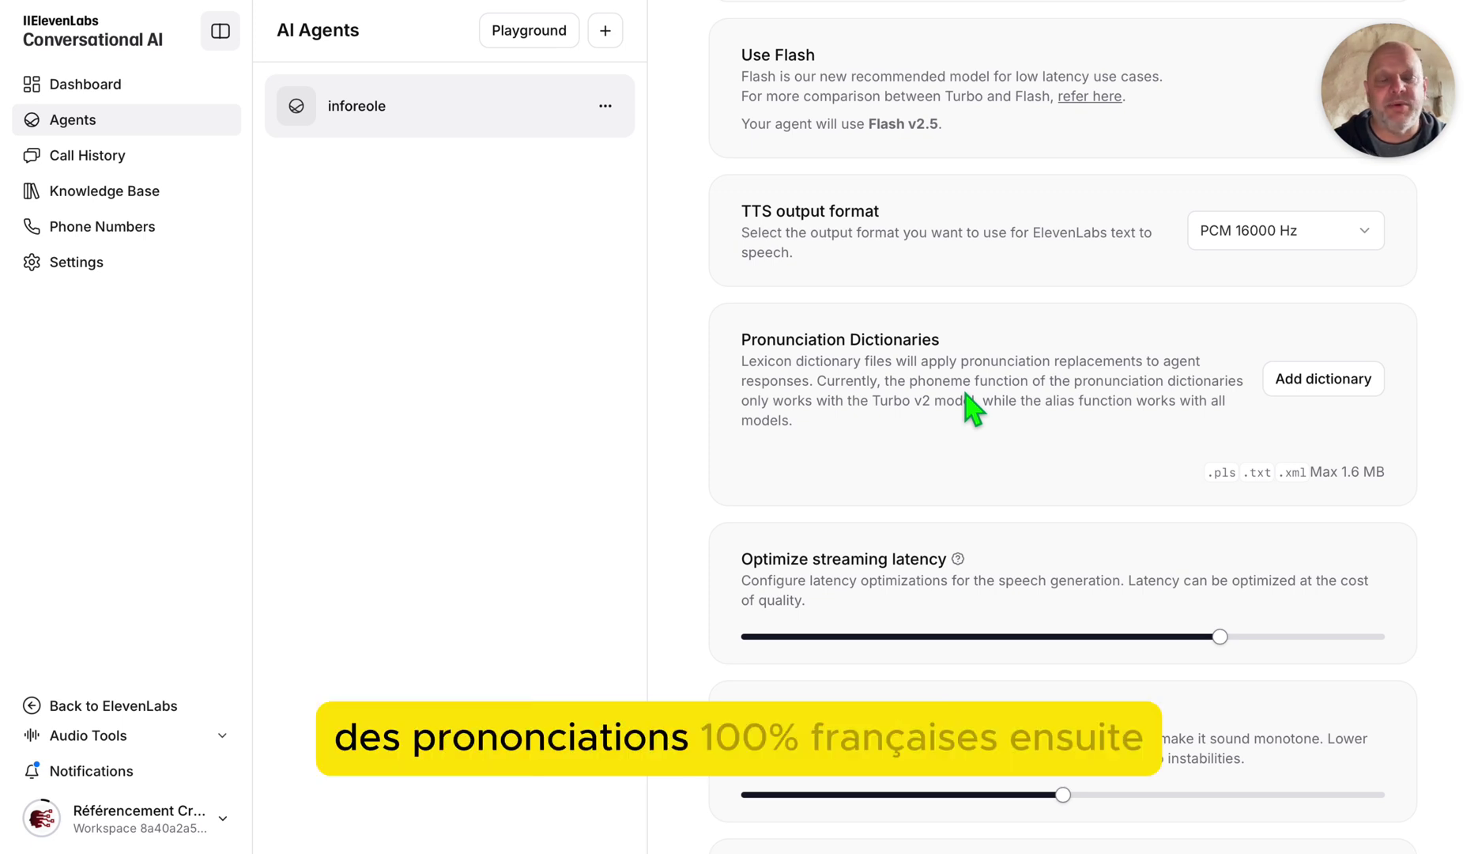
scroll(972, 407, "down", 3)
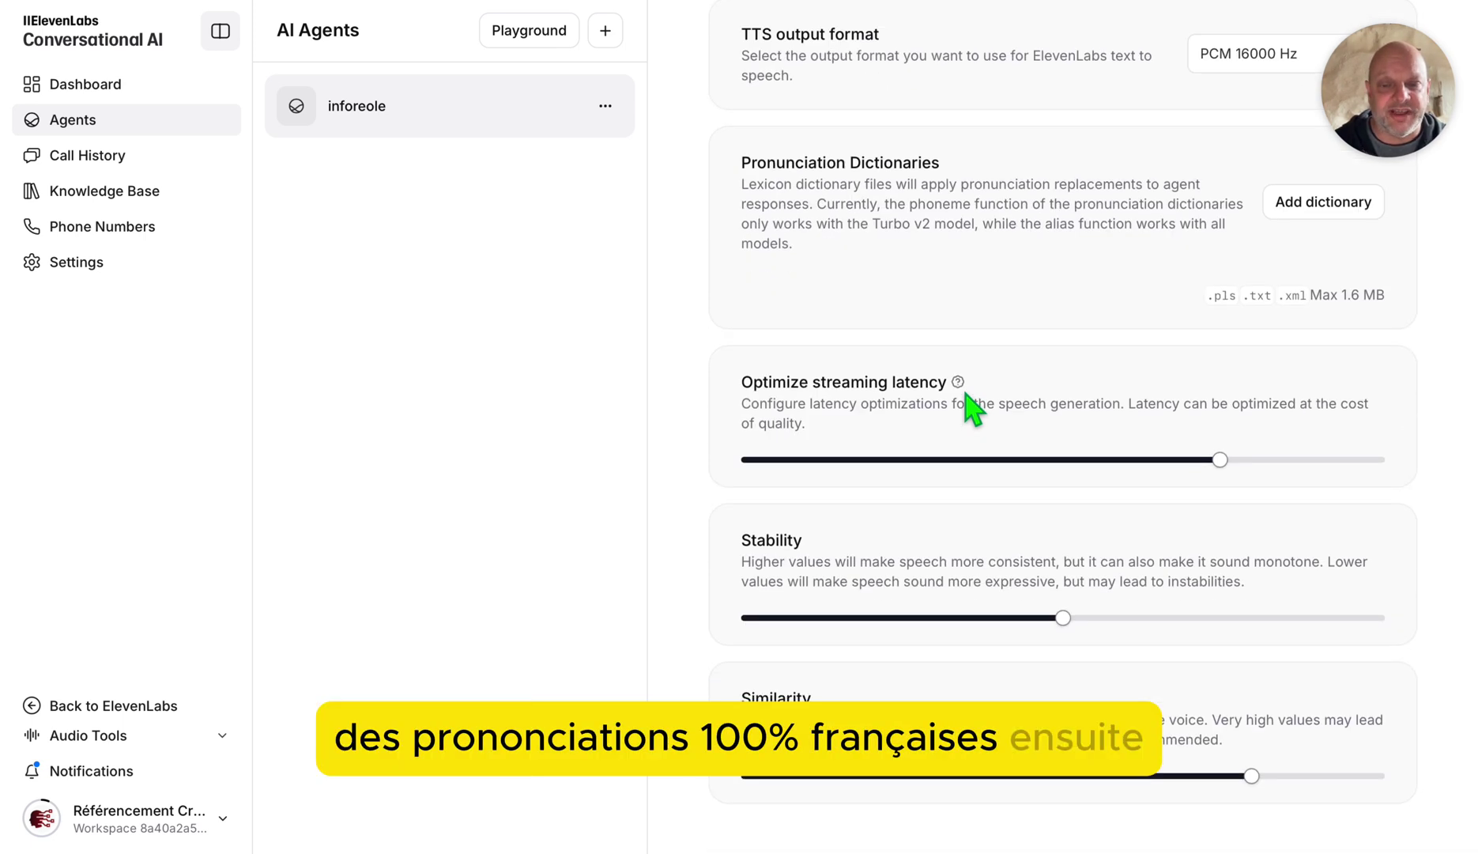
scroll(966, 347, "down", 1)
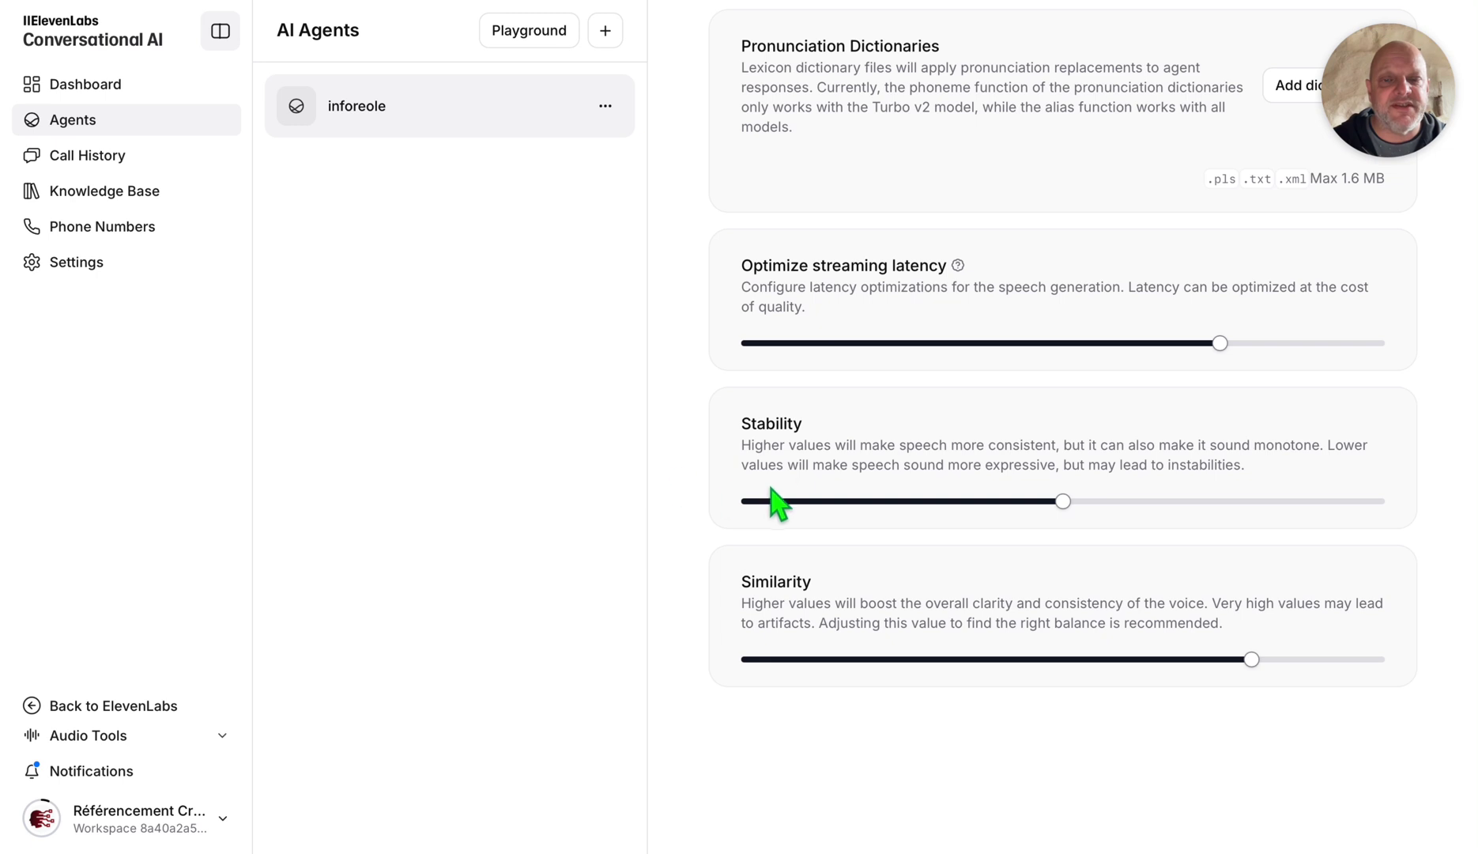
scroll(754, 458, "down", 1)
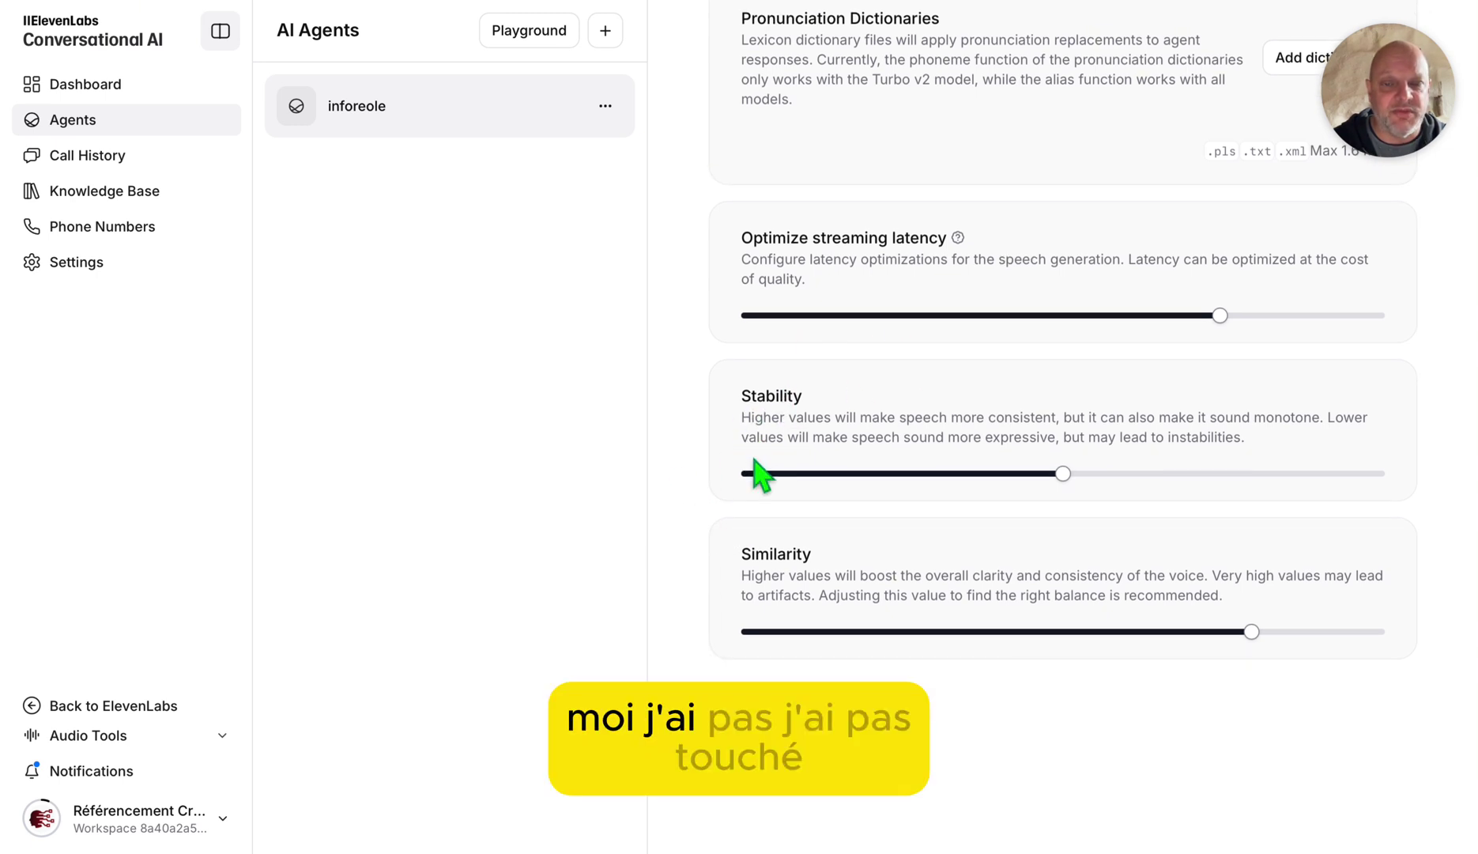
scroll(693, 490, "up", 1)
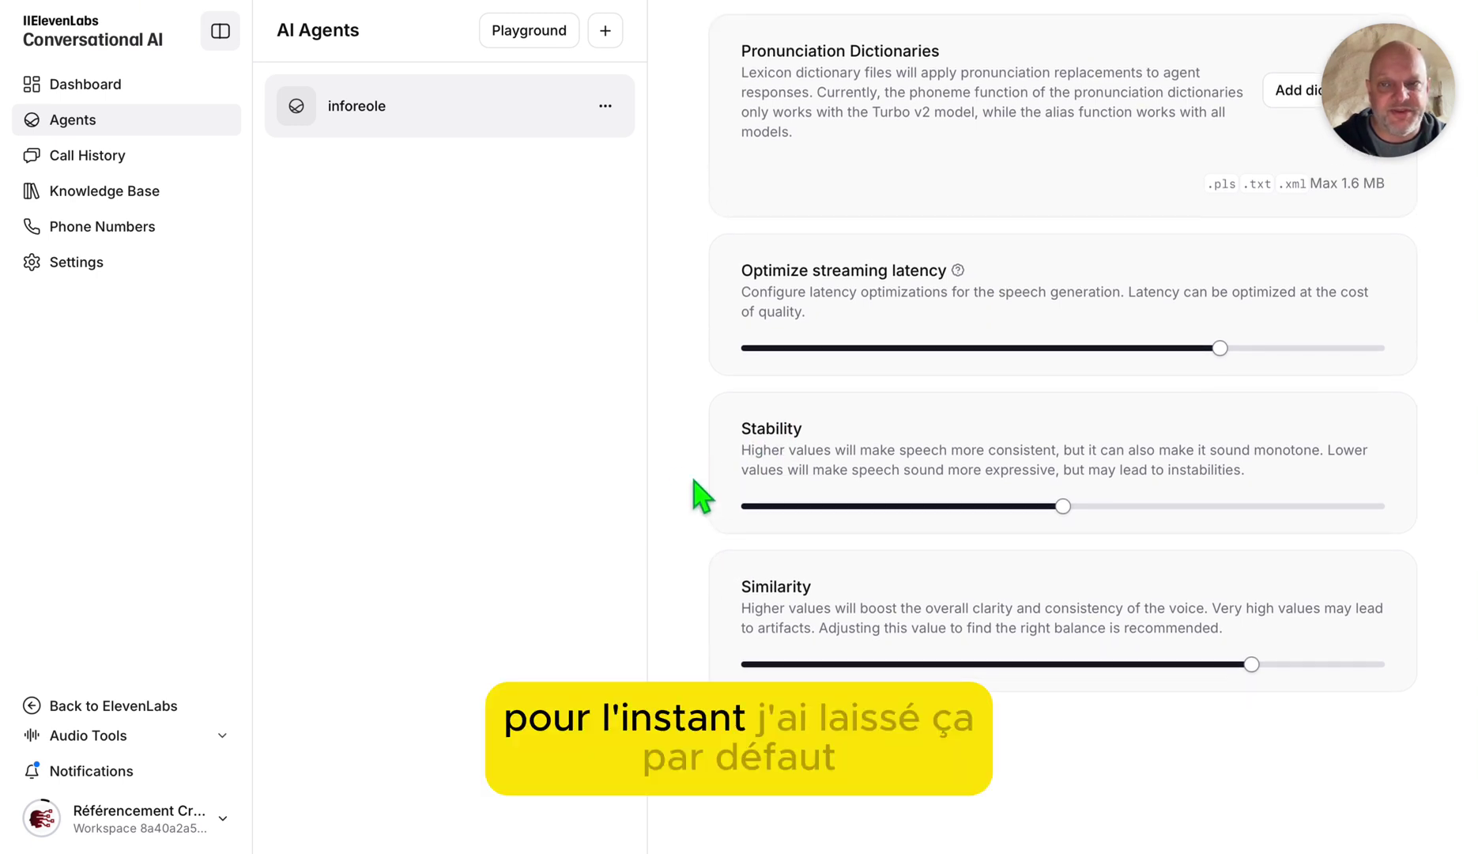
scroll(695, 494, "up", 6)
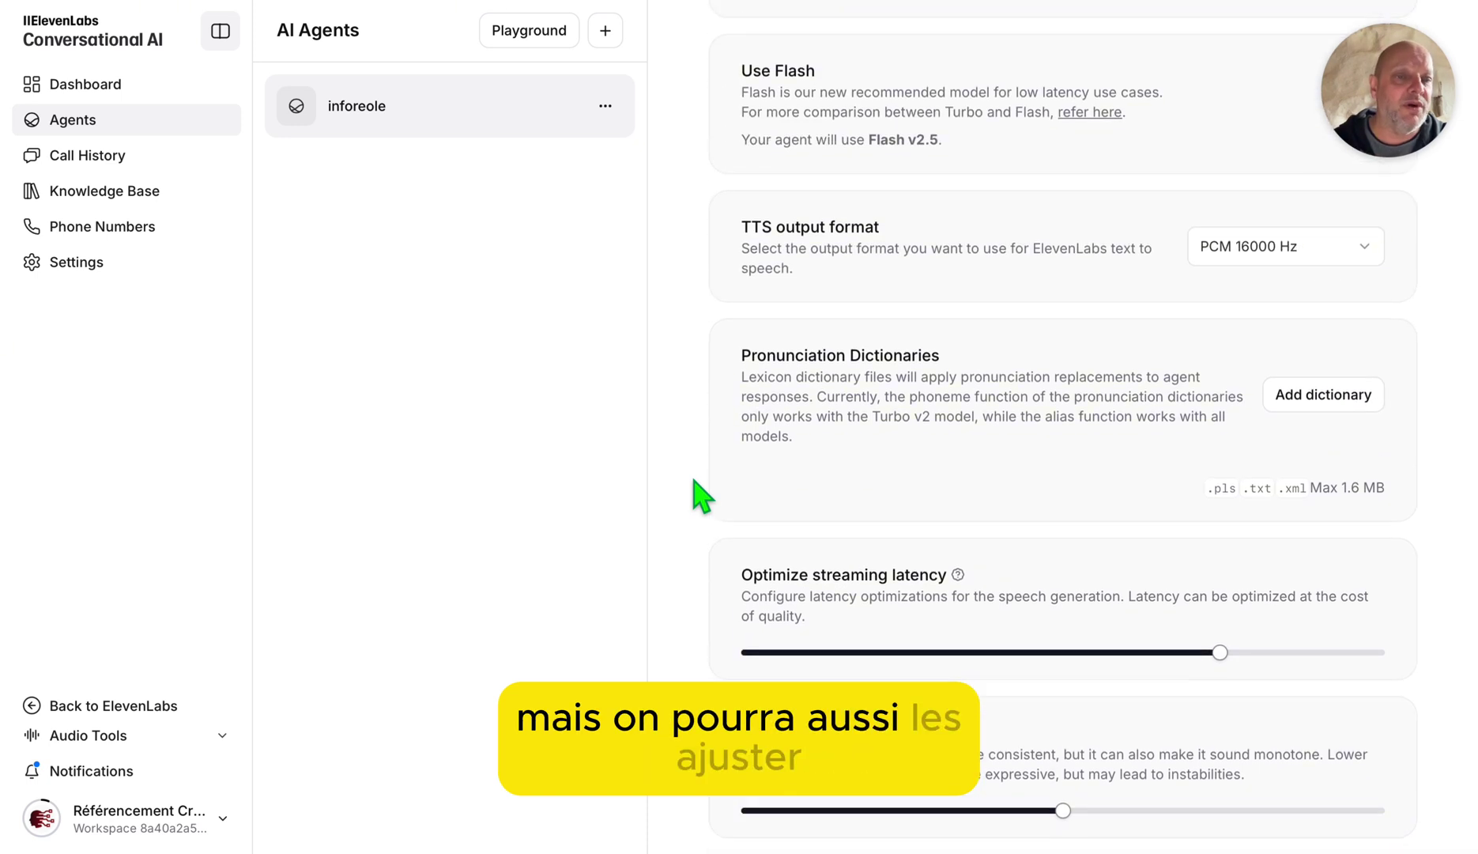
Review the agent's evaluation criteria and data collection options, and its security settings from authentication down to the call limits.
left_click(867, 93)
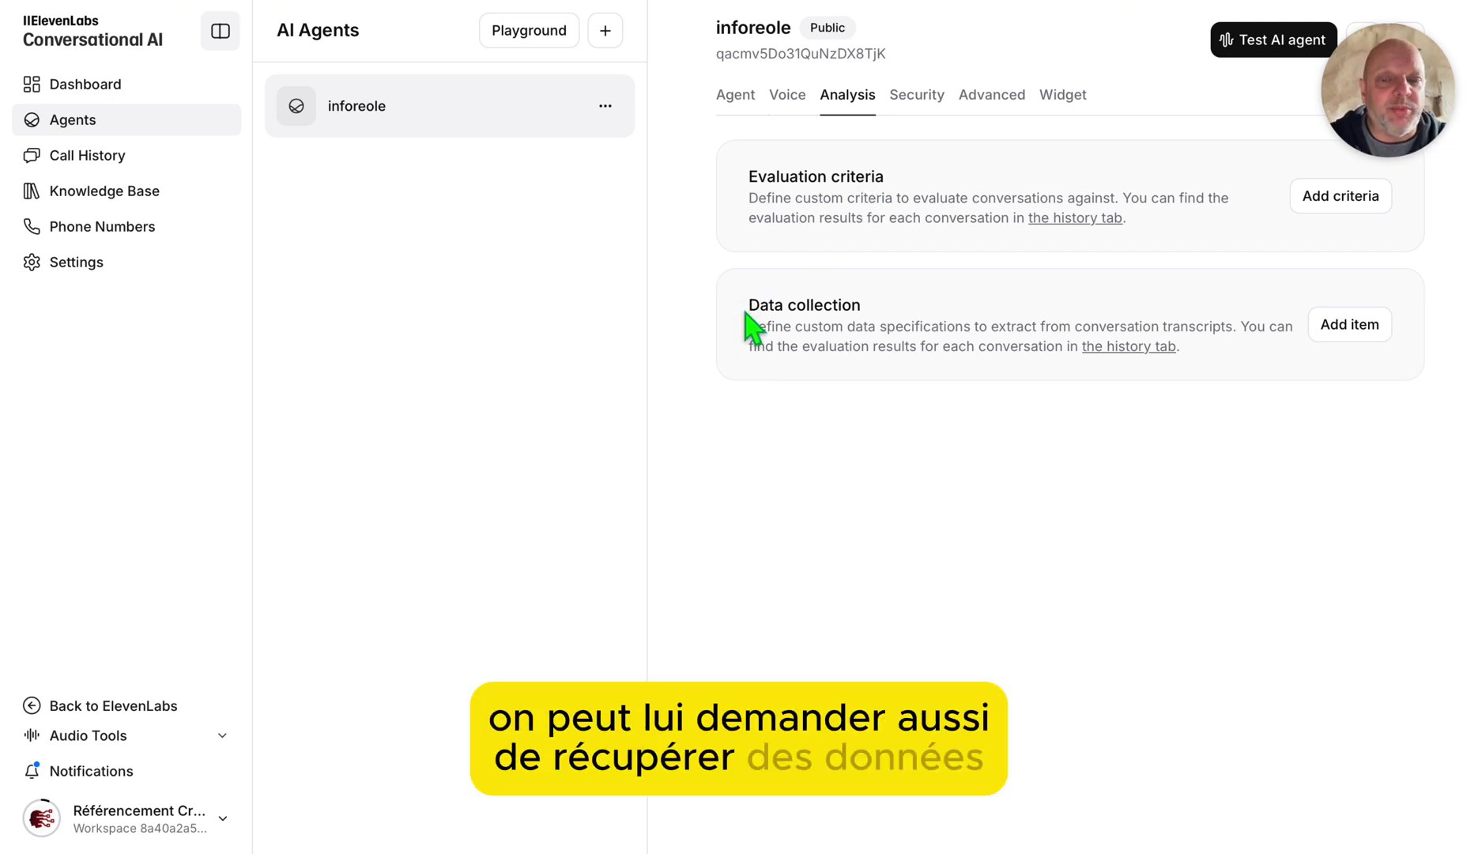
left_click_drag(747, 306, 840, 307)
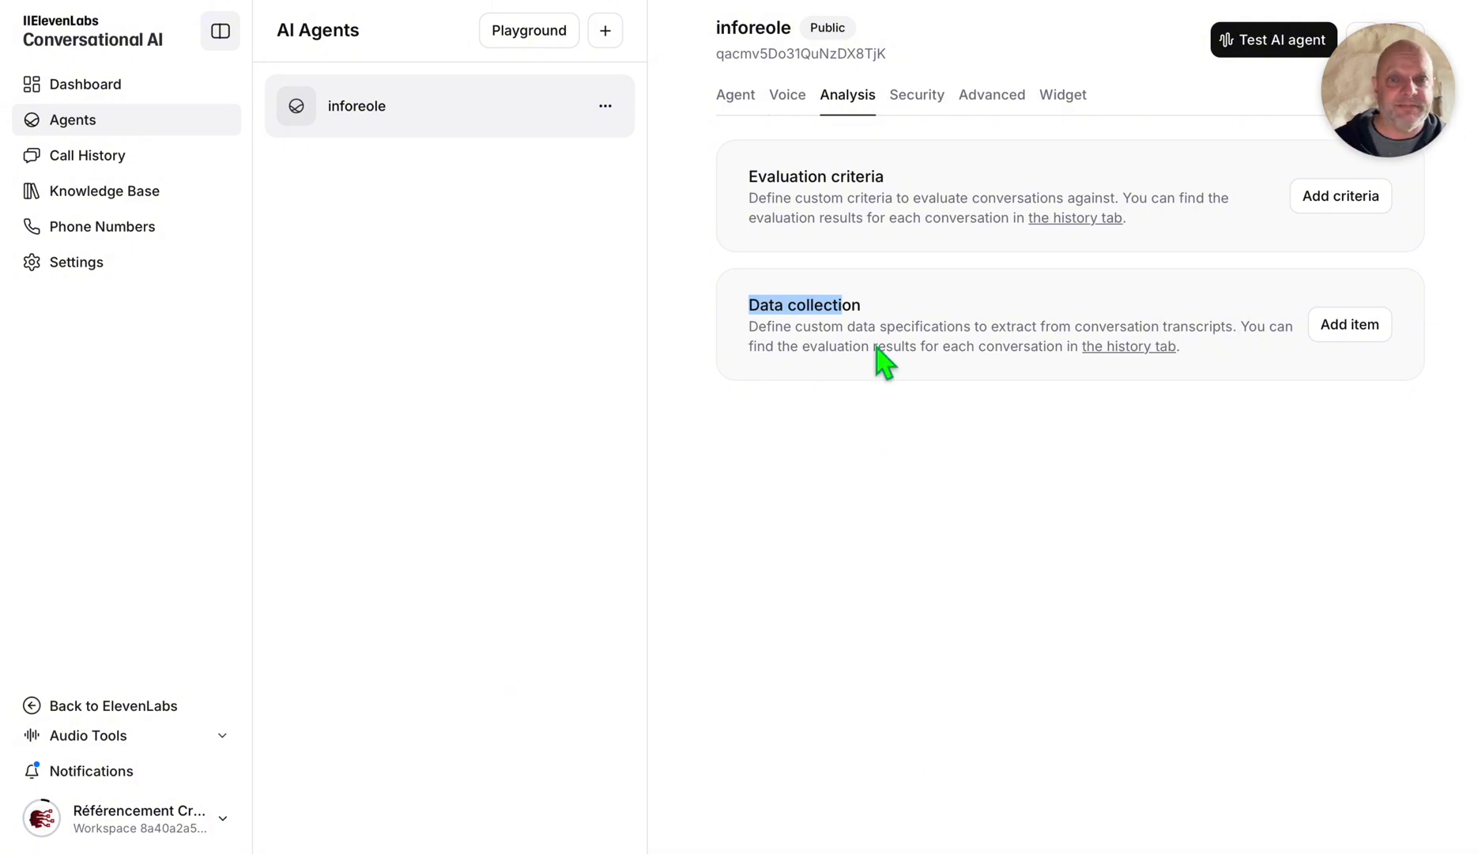
left_click(911, 103)
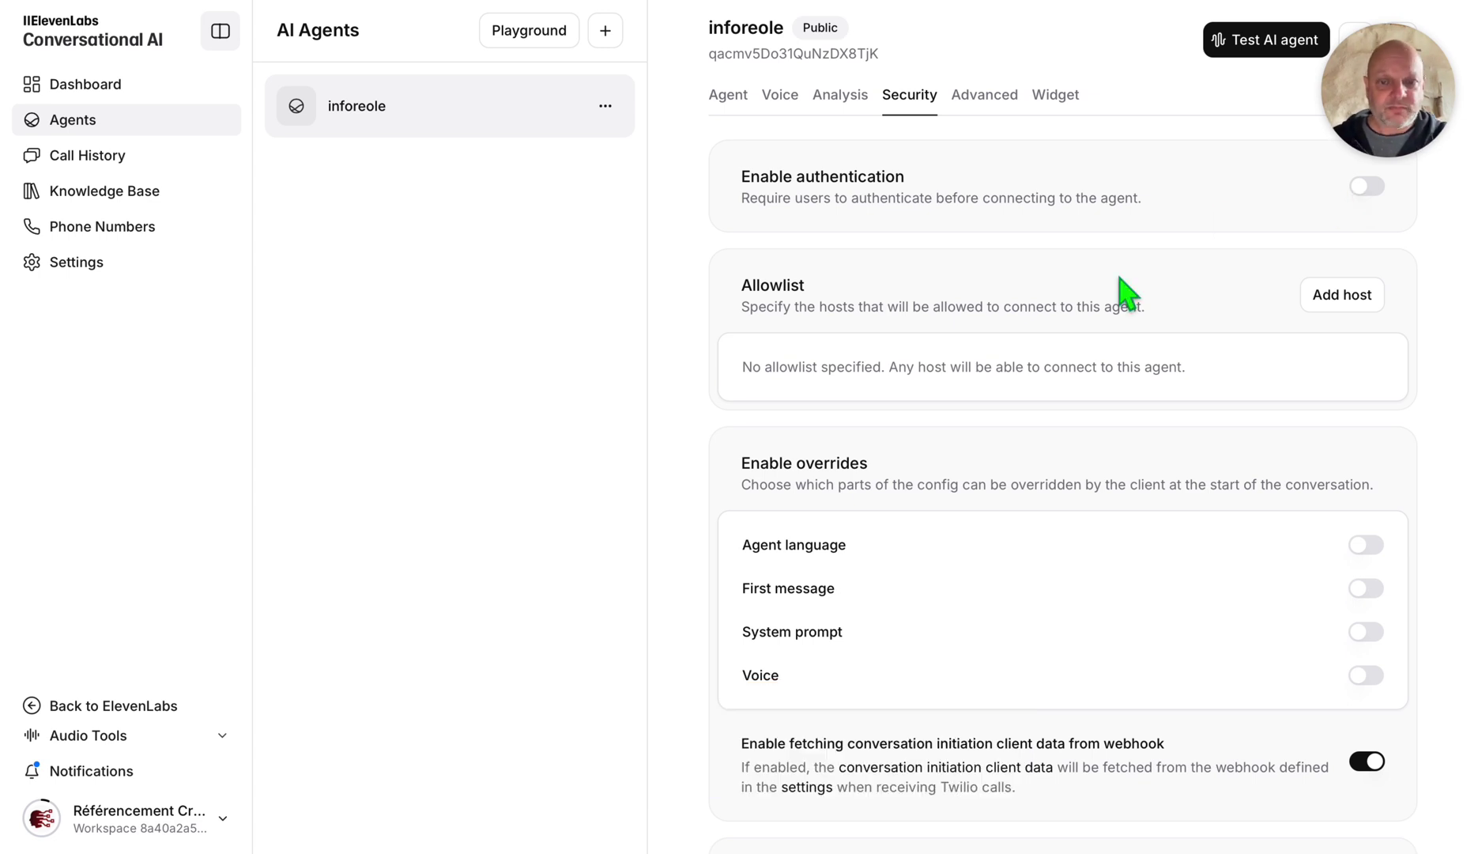
scroll(1020, 515, "down", 3)
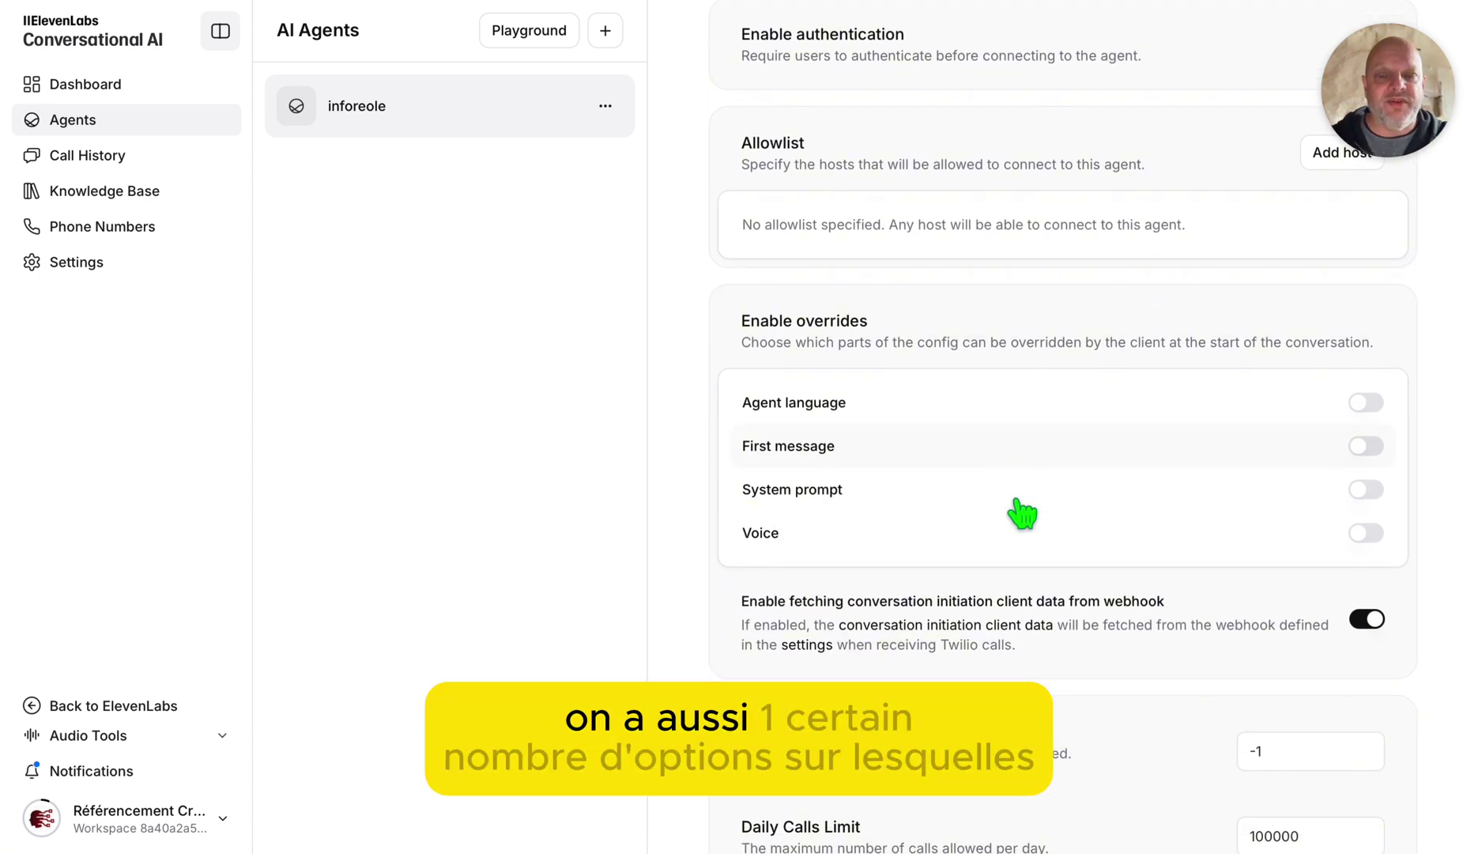
scroll(998, 471, "down", 3)
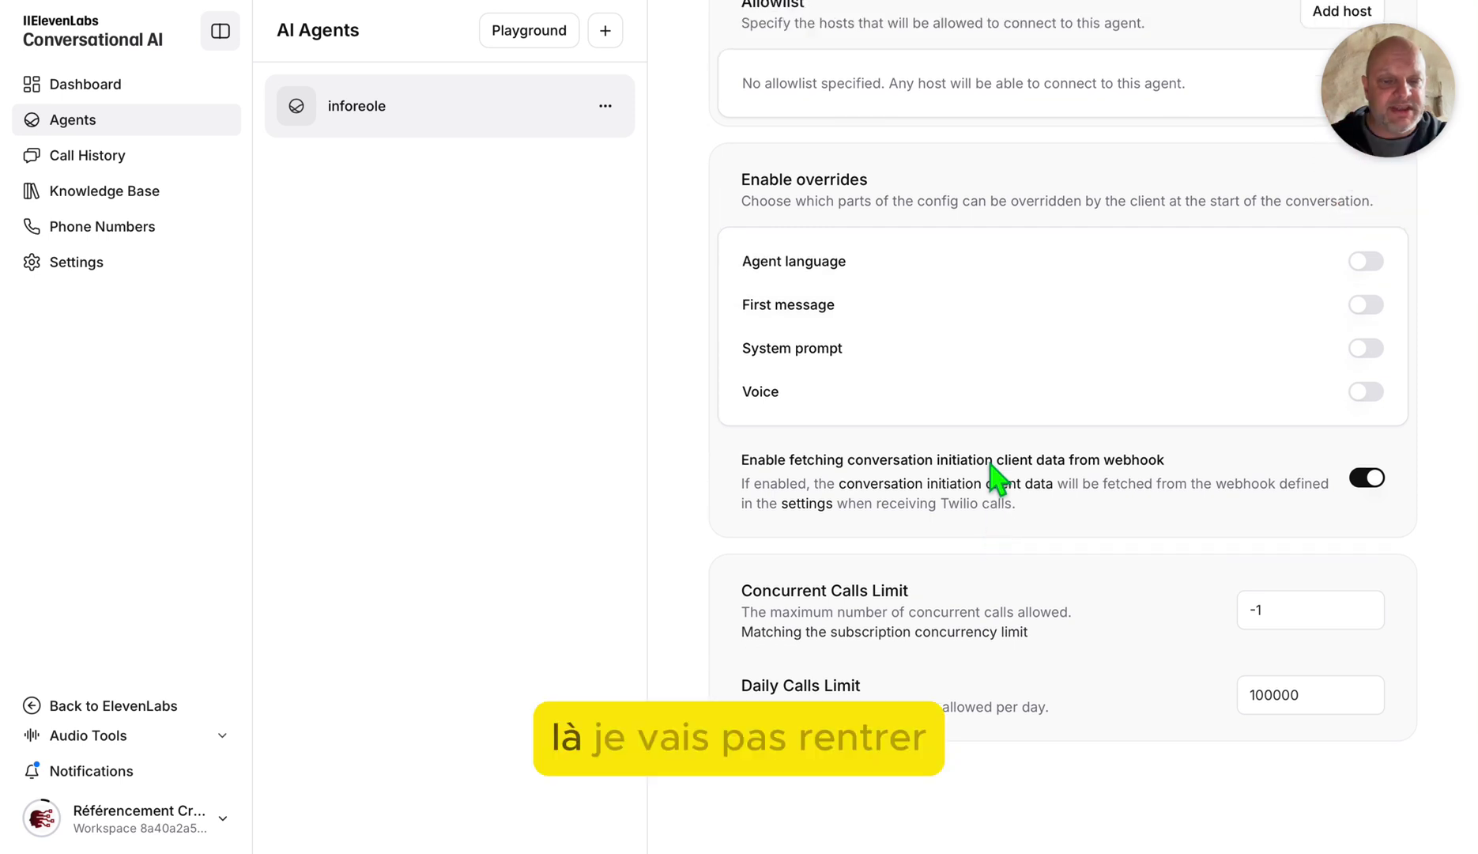
scroll(993, 468, "up", 6)
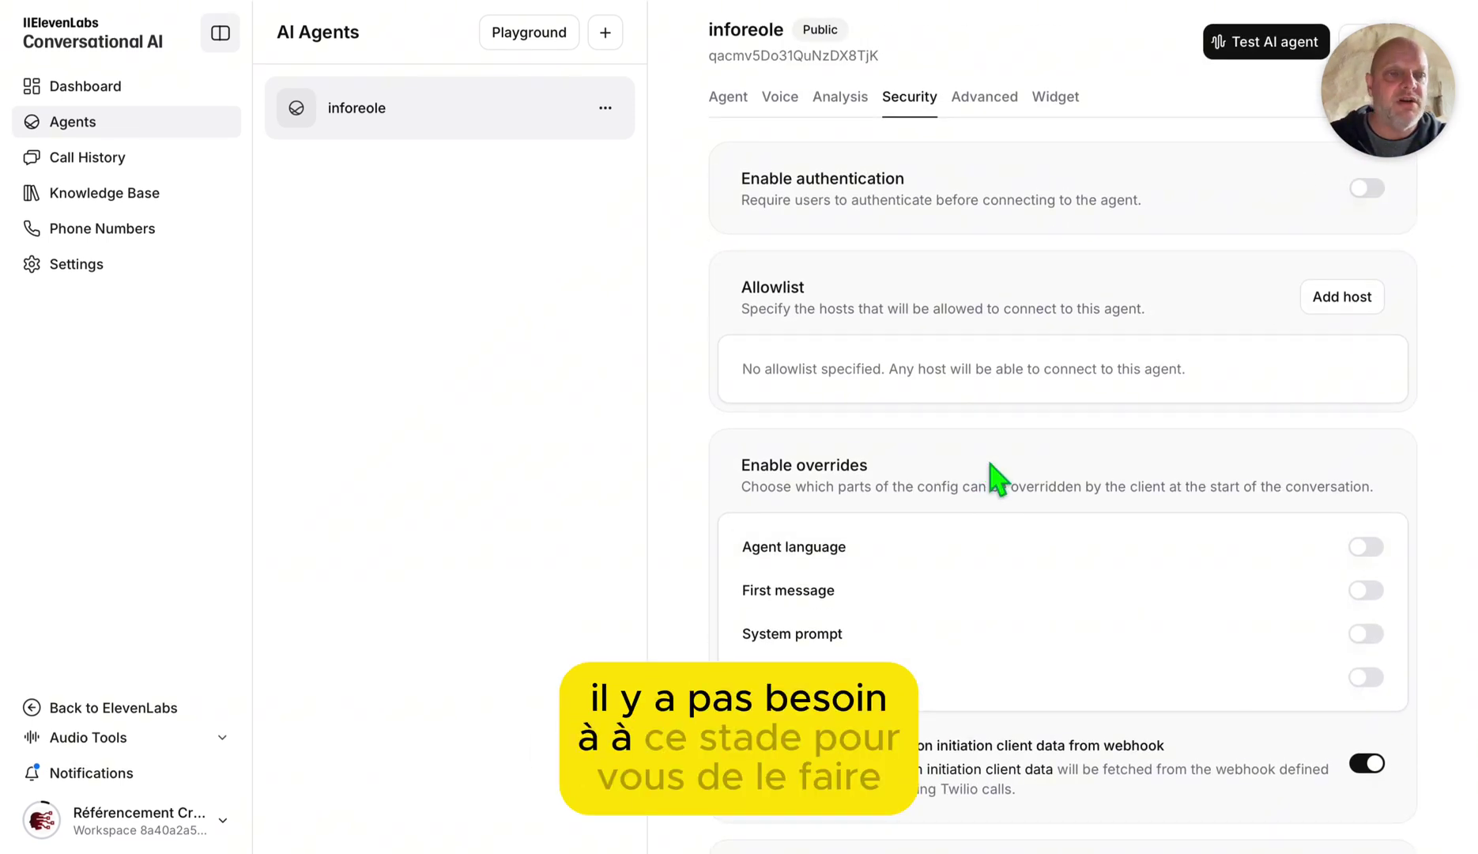
Examine the agent's advanced settings, including turn timeout, conversation duration, keywords, audio format, client events, privacy and retention period.
left_click(984, 98)
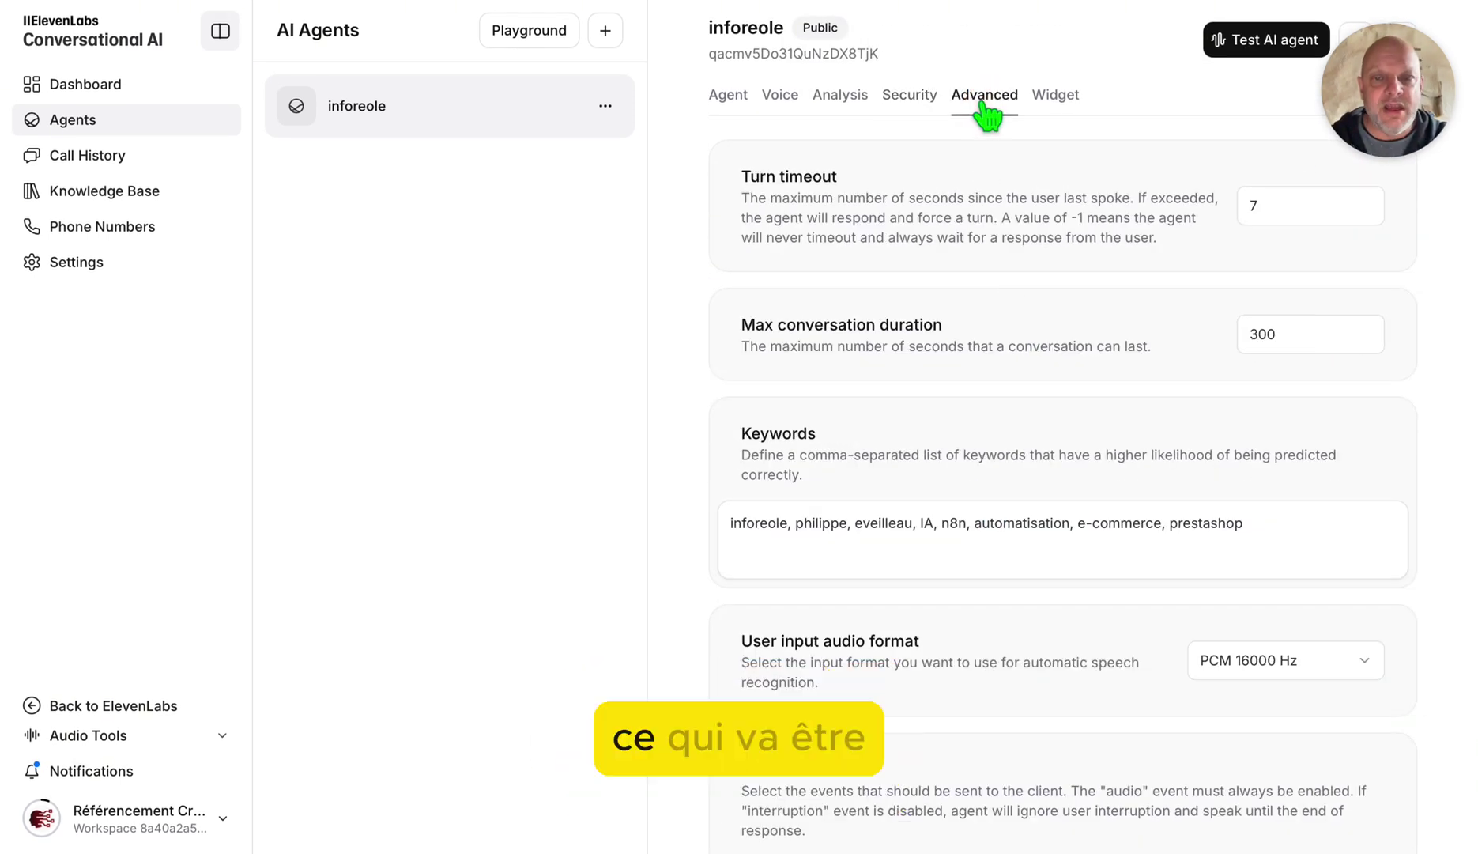
scroll(901, 402, "down", 1)
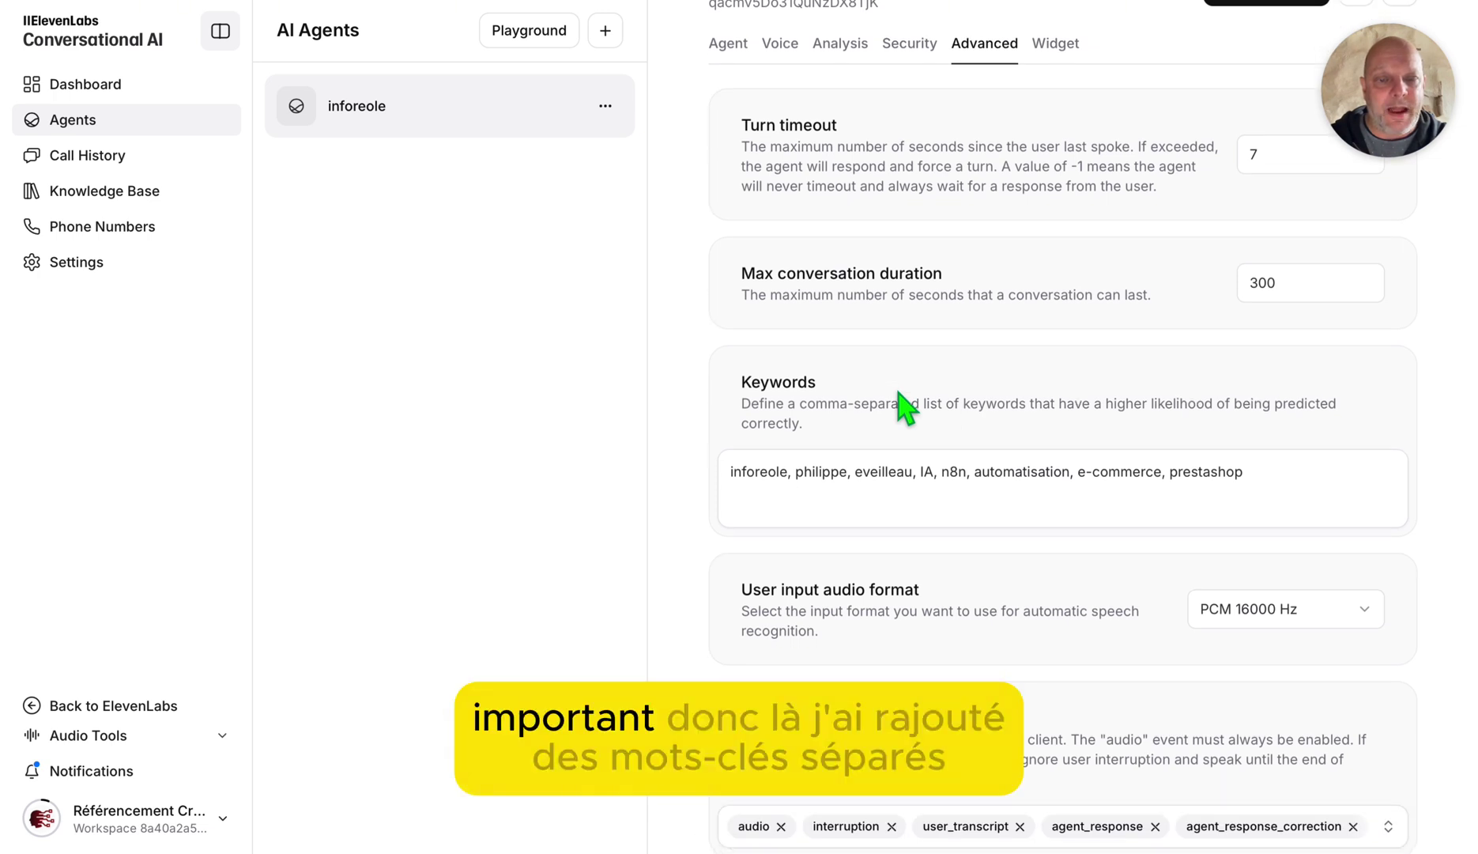
scroll(899, 404, "down", 1)
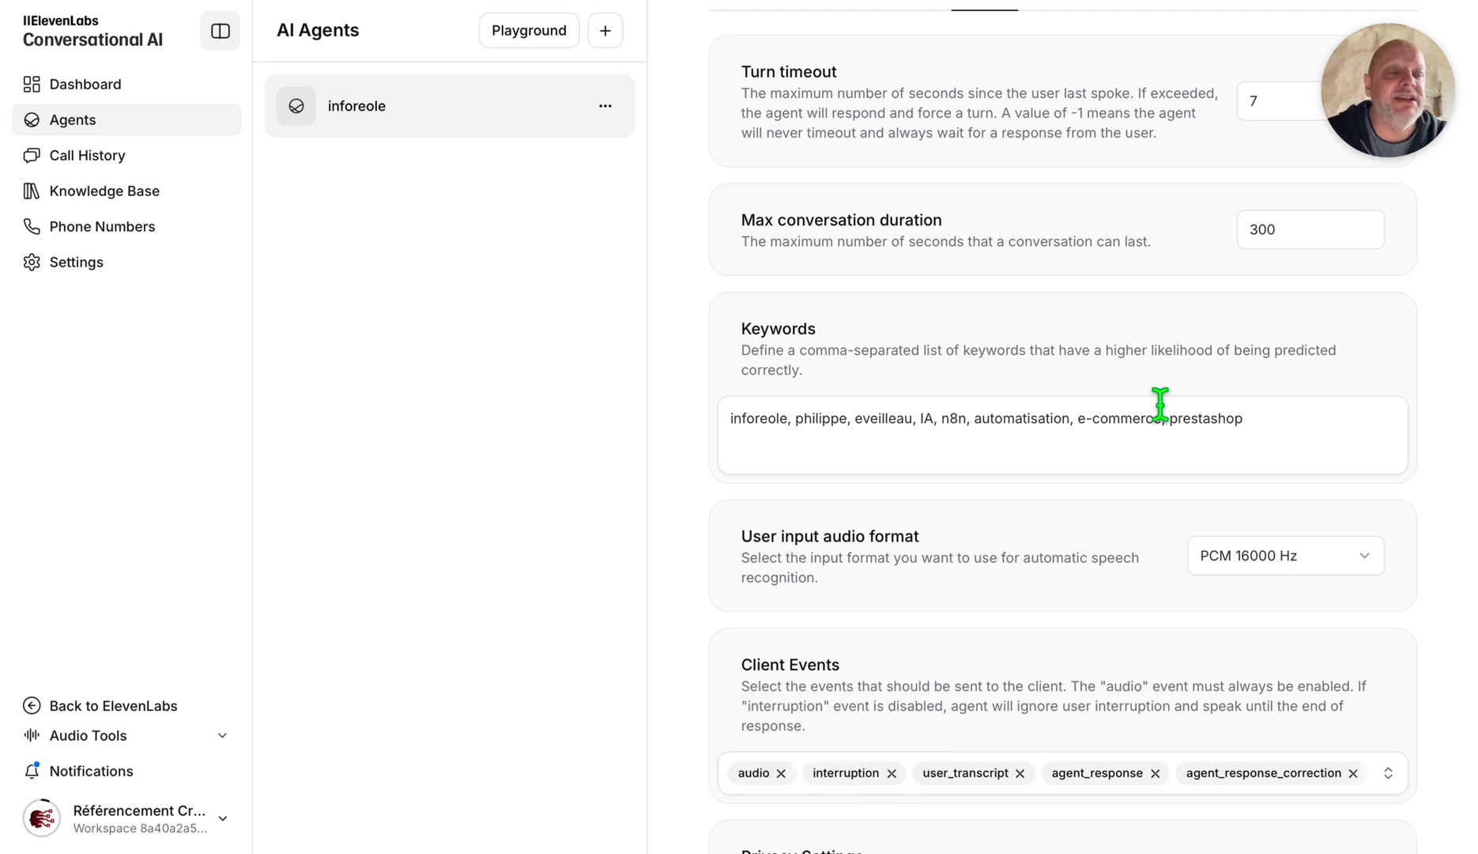
scroll(1150, 440, "down", 5)
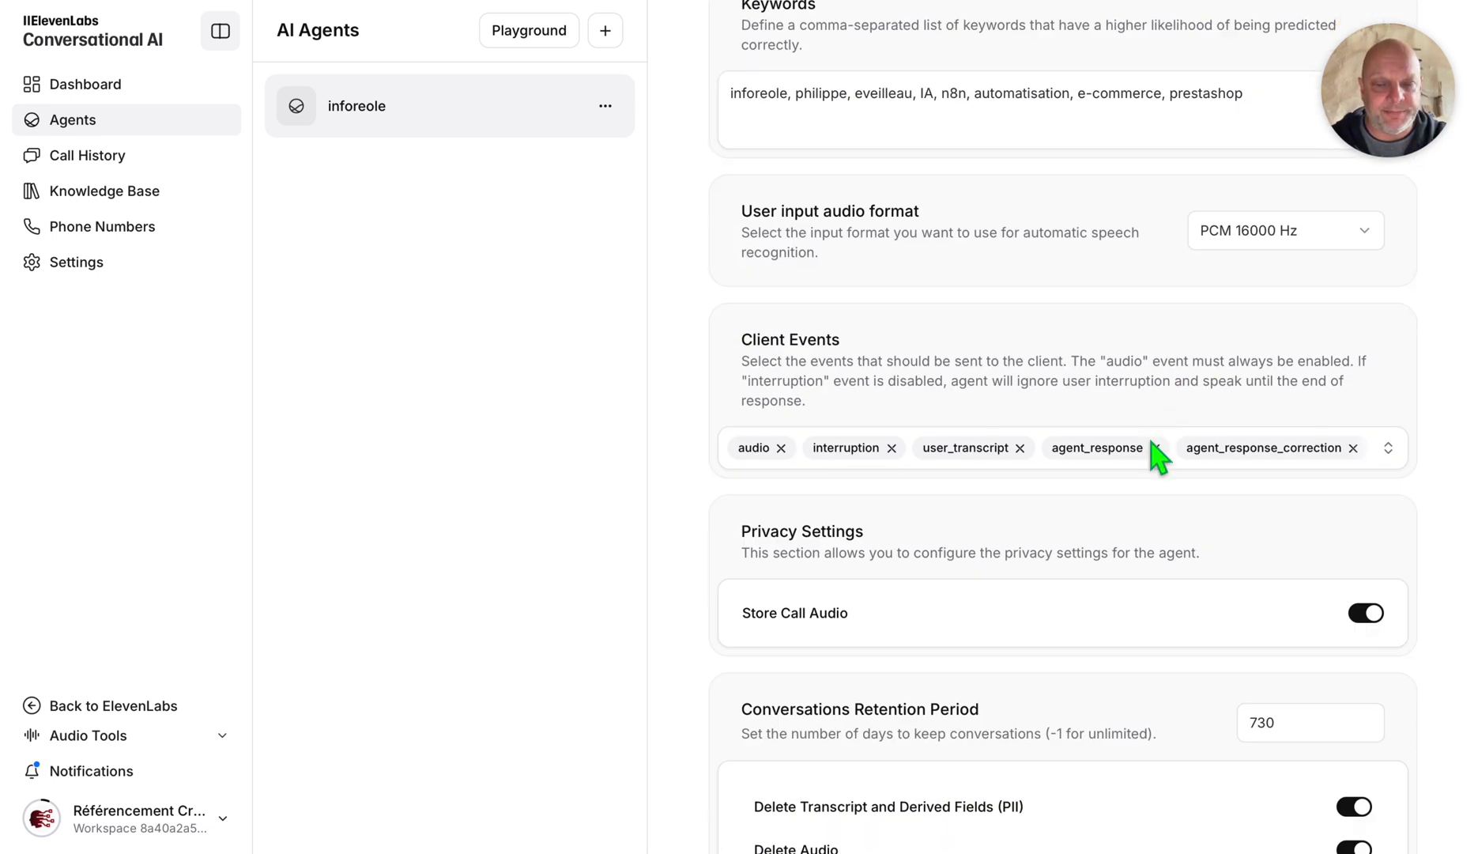
scroll(997, 438, "down", 3)
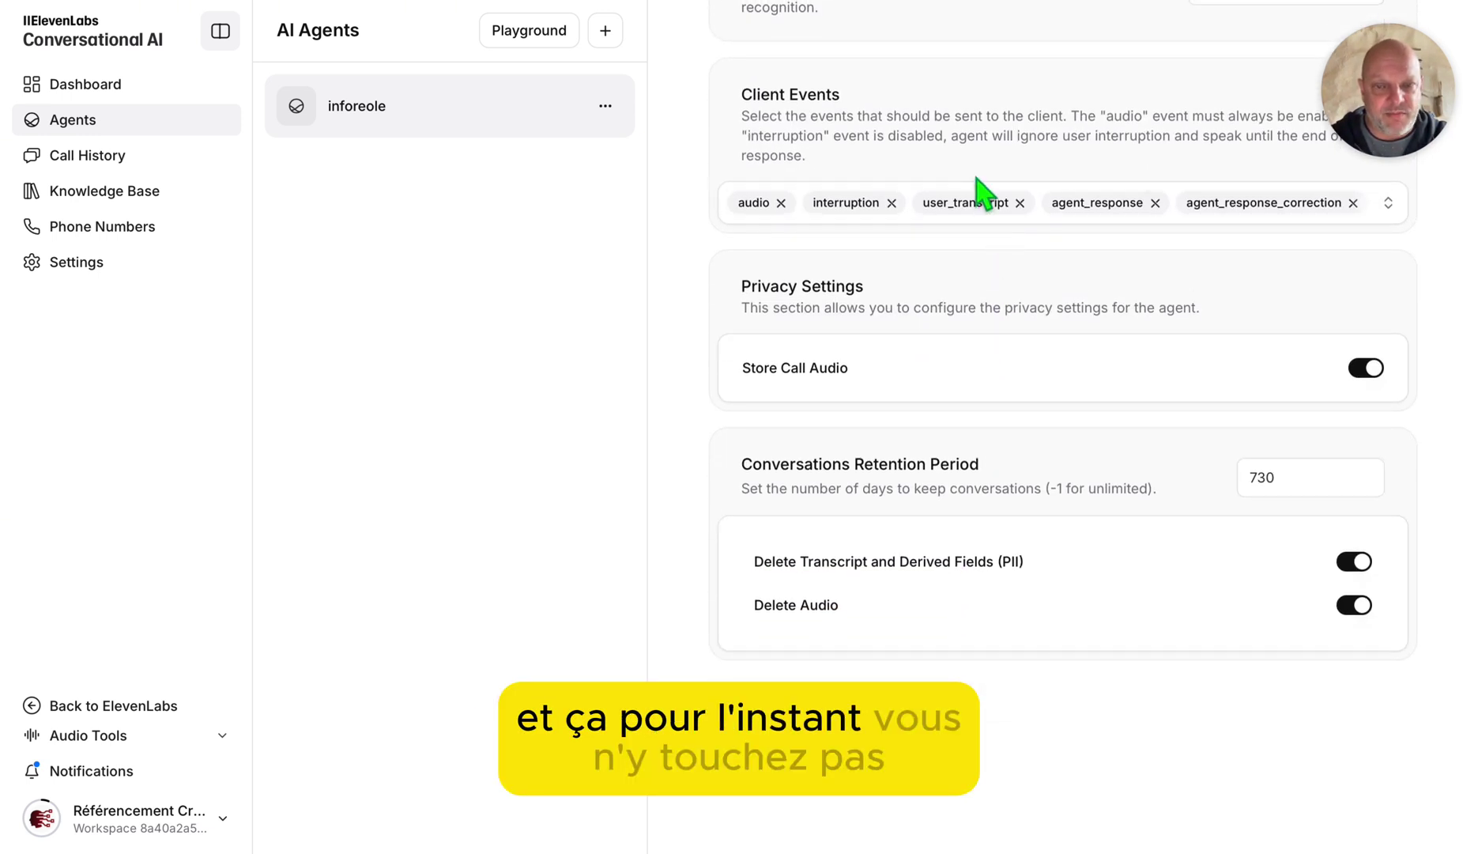
scroll(1043, 487, "up", 10)
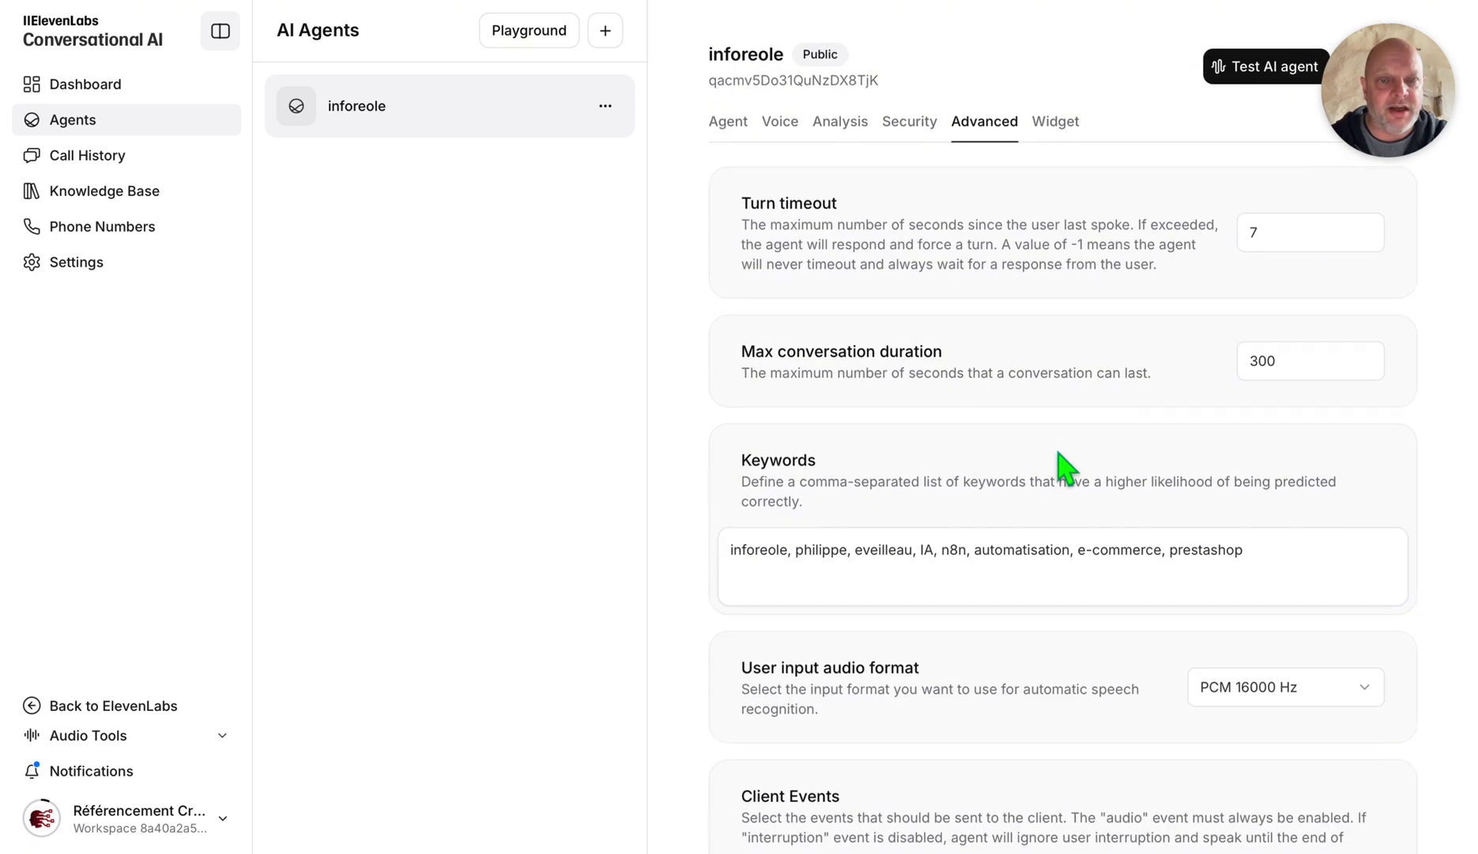
Inspect the full embed code snippet of the agent's website widget.
left_click(1047, 114)
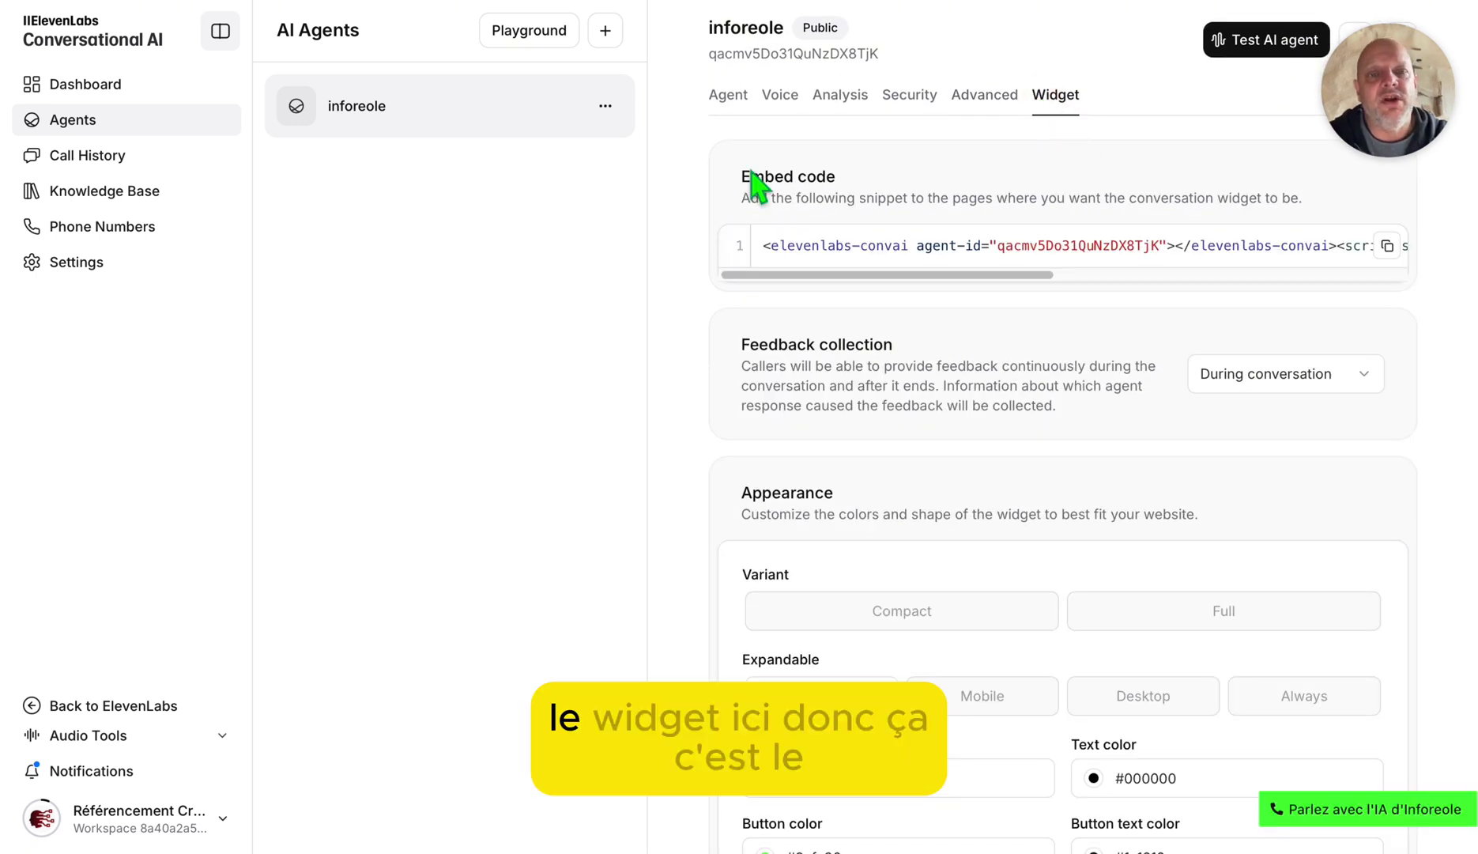
left_click_drag(821, 275, 1199, 290)
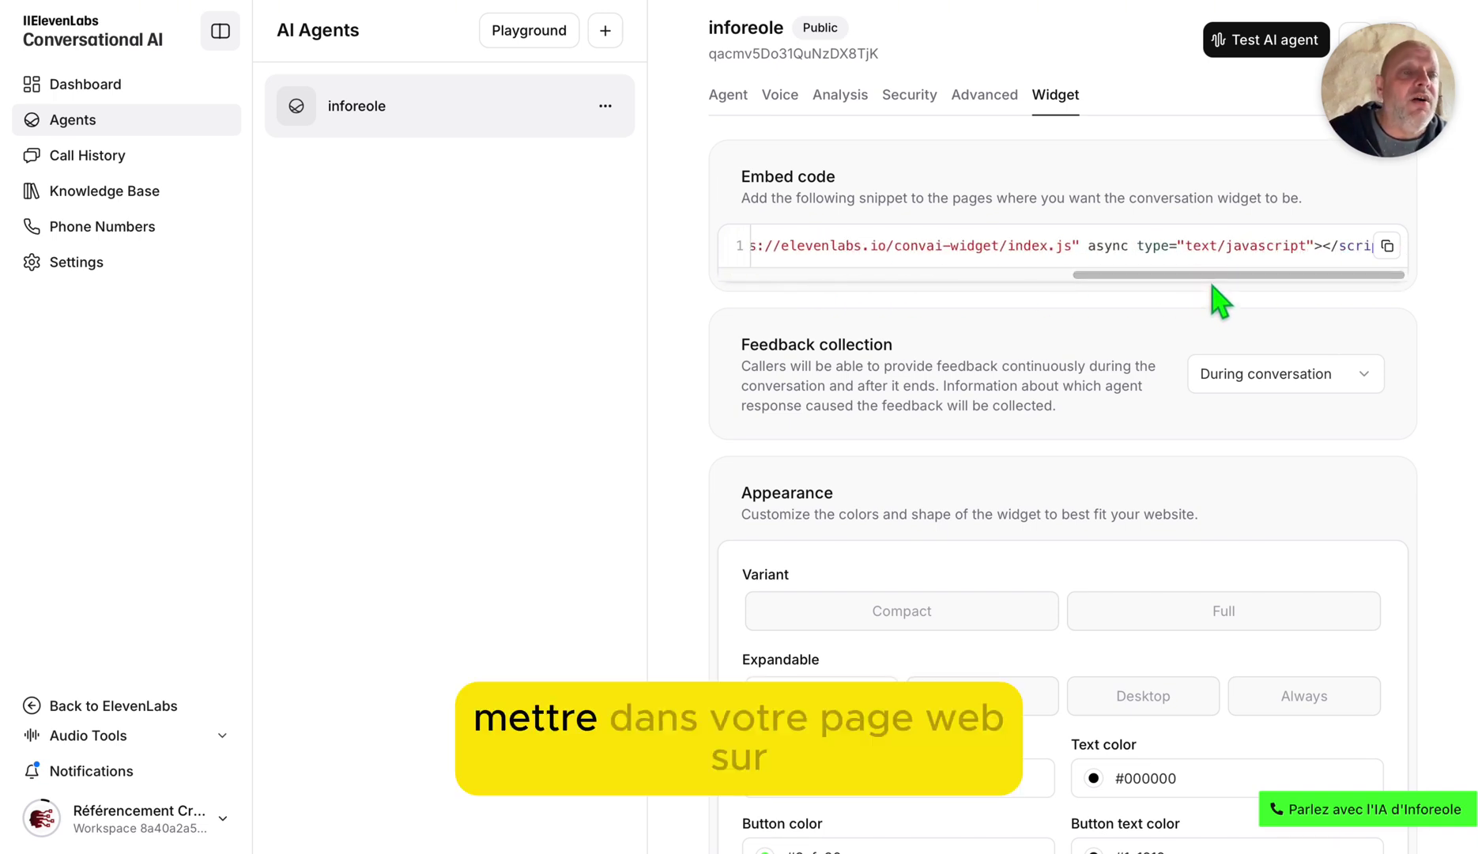
left_click_drag(1208, 277, 818, 284)
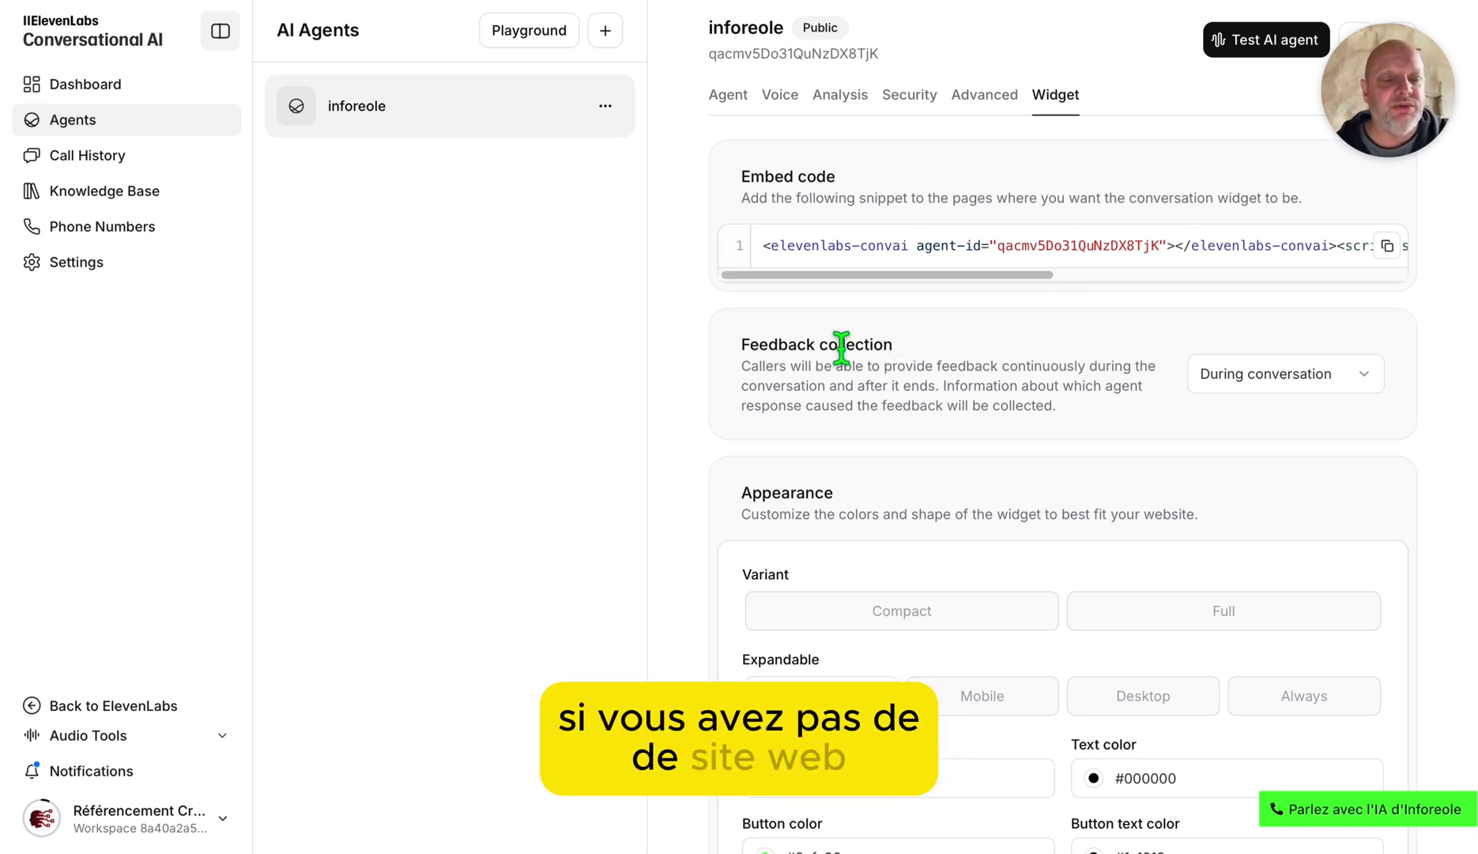
Review the widget's feedback collection and appearance settings, down to the avatar and text contents.
scroll(840, 348, "down", 1)
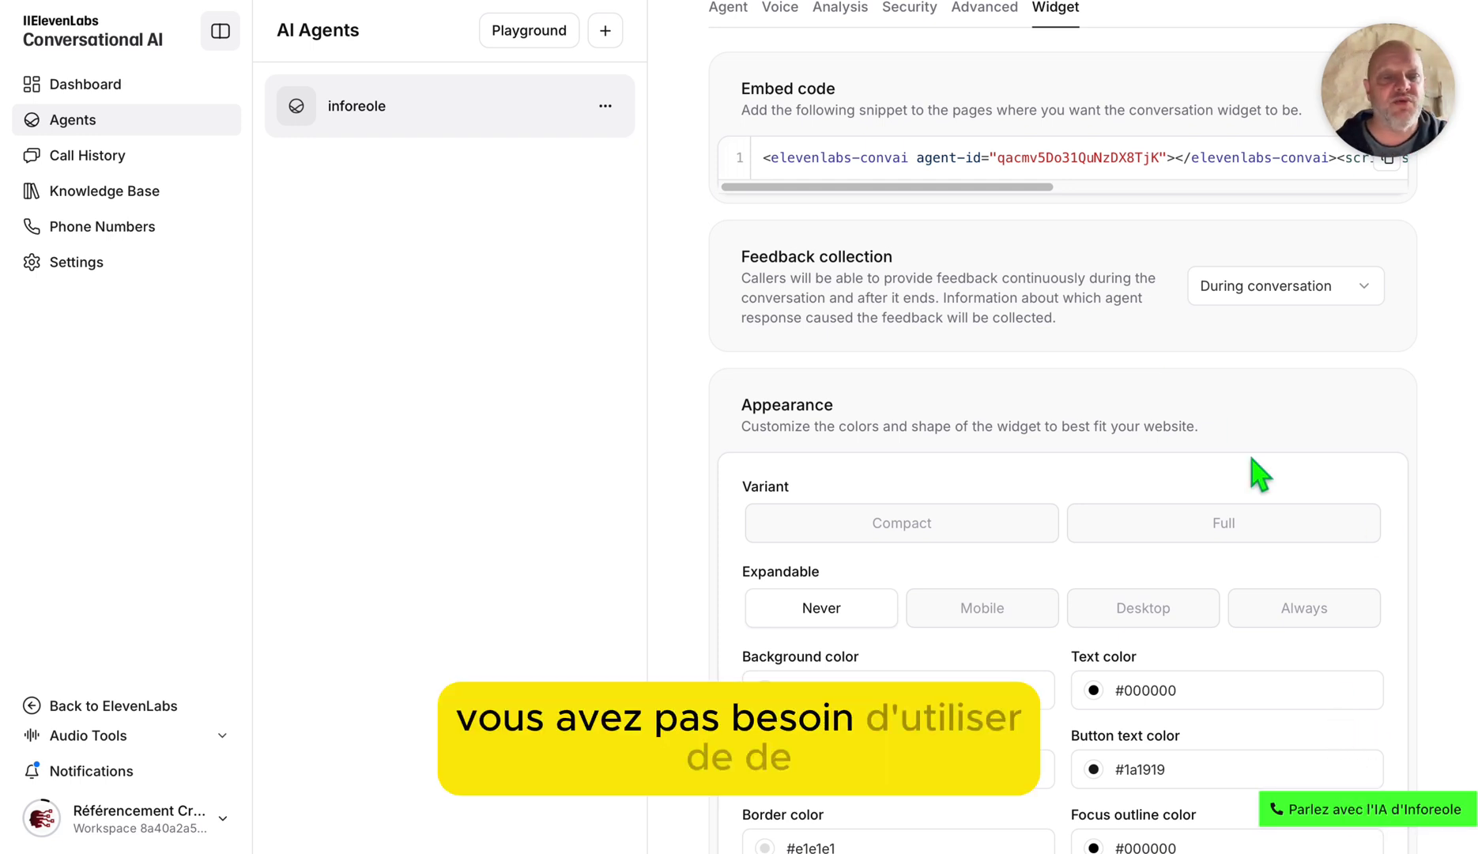
scroll(1259, 466, "up", 1)
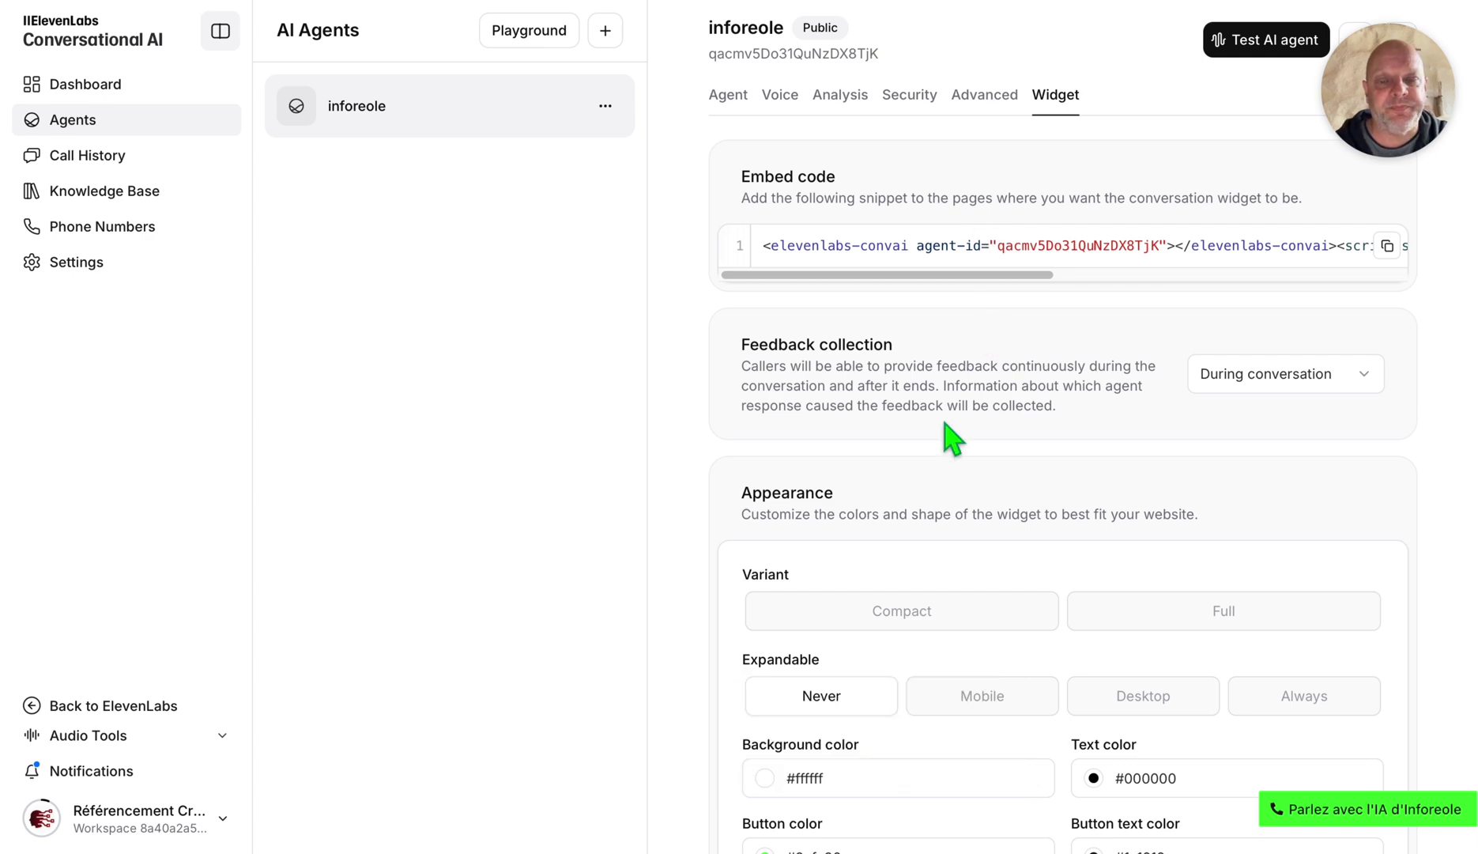
scroll(953, 438, "down", 4)
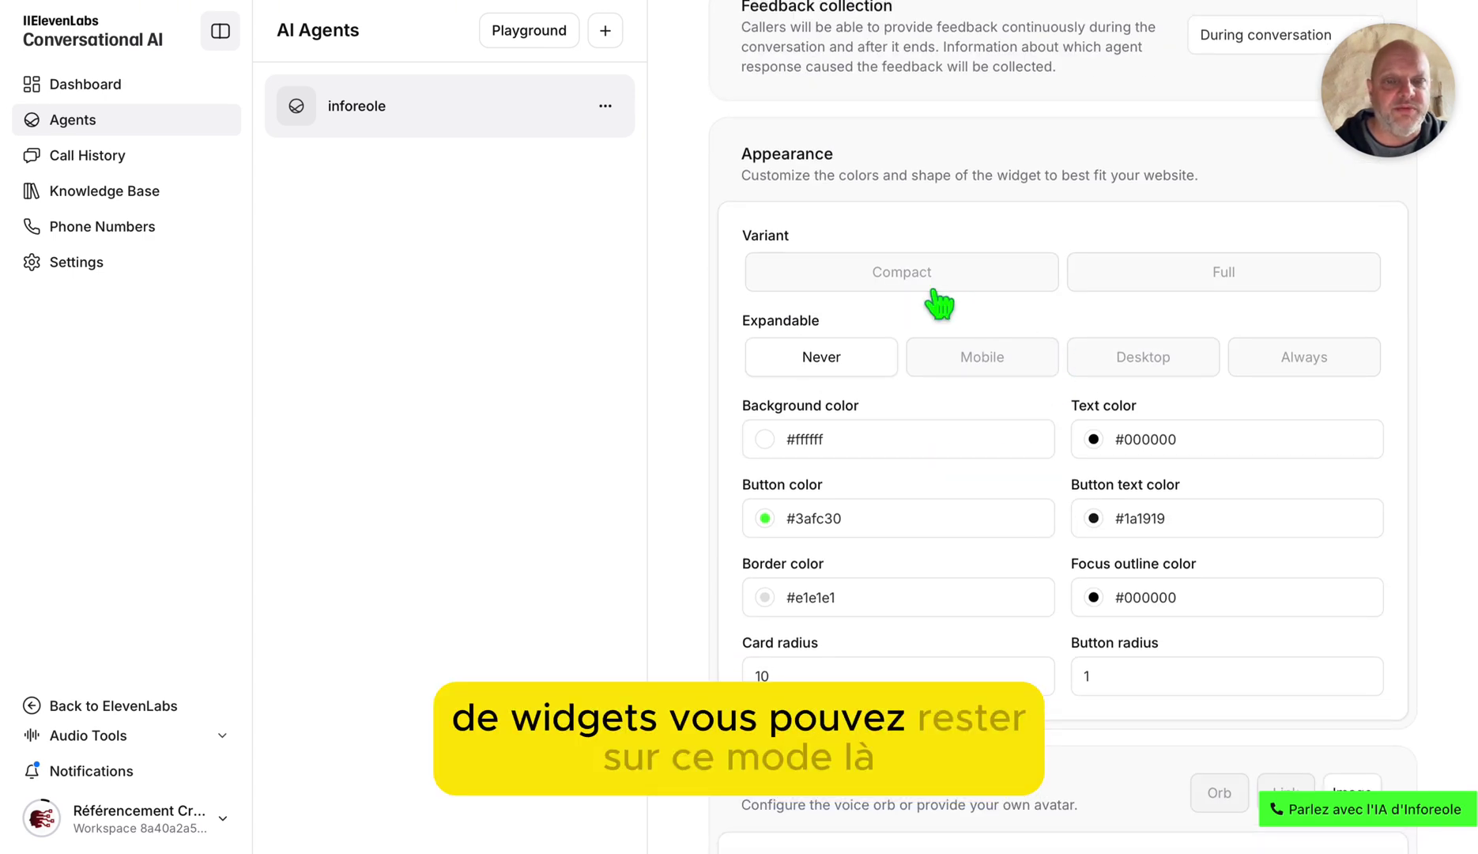
scroll(1034, 363, "down", 7)
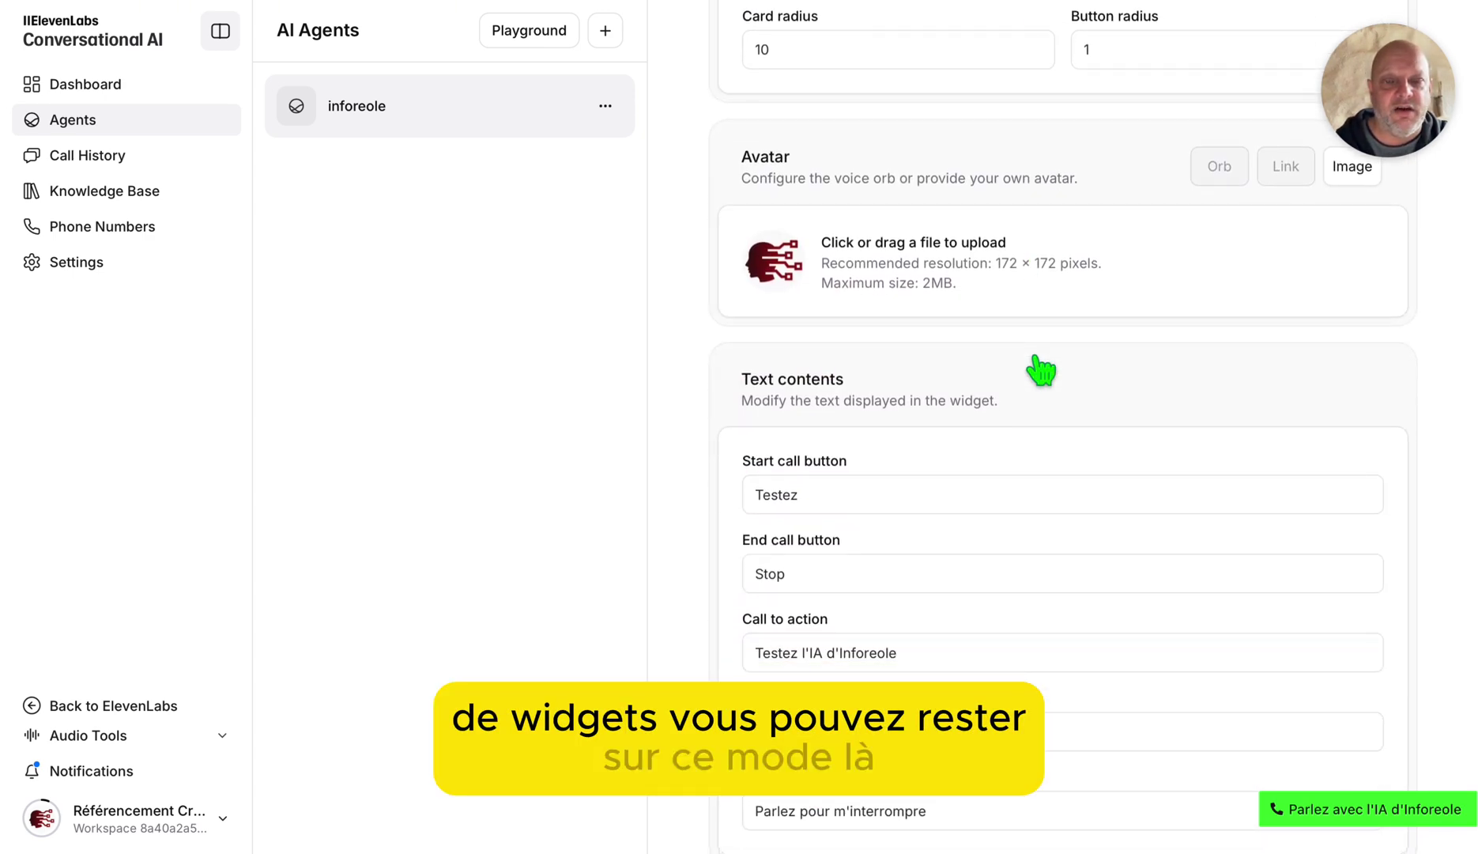
Preview the Orb and Link options for the widget's avatar and set it back to Image.
scroll(1041, 369, "up", 1)
left_click(1221, 254)
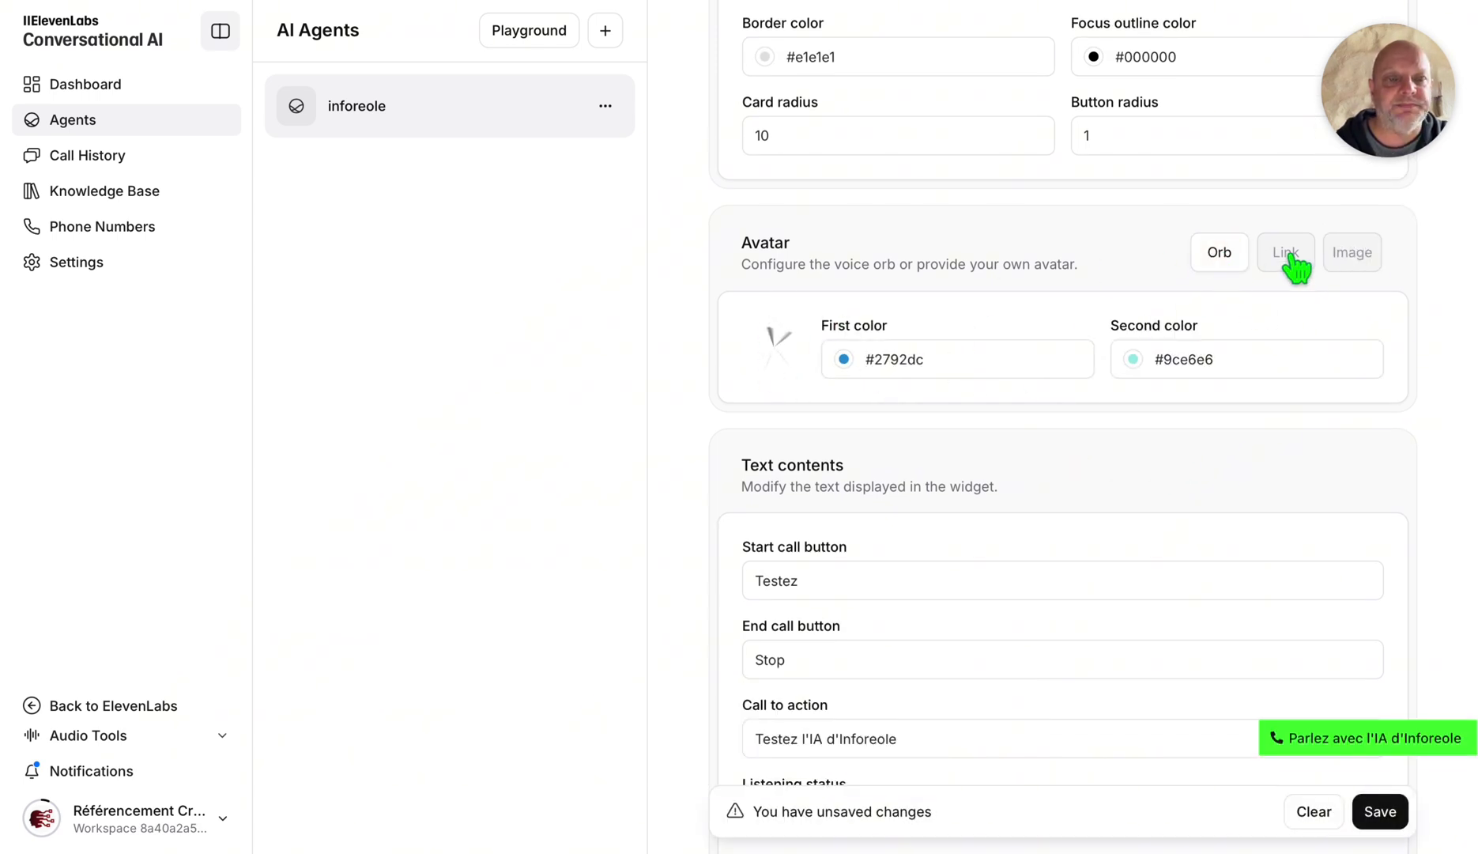
scroll(851, 461, "down", 4)
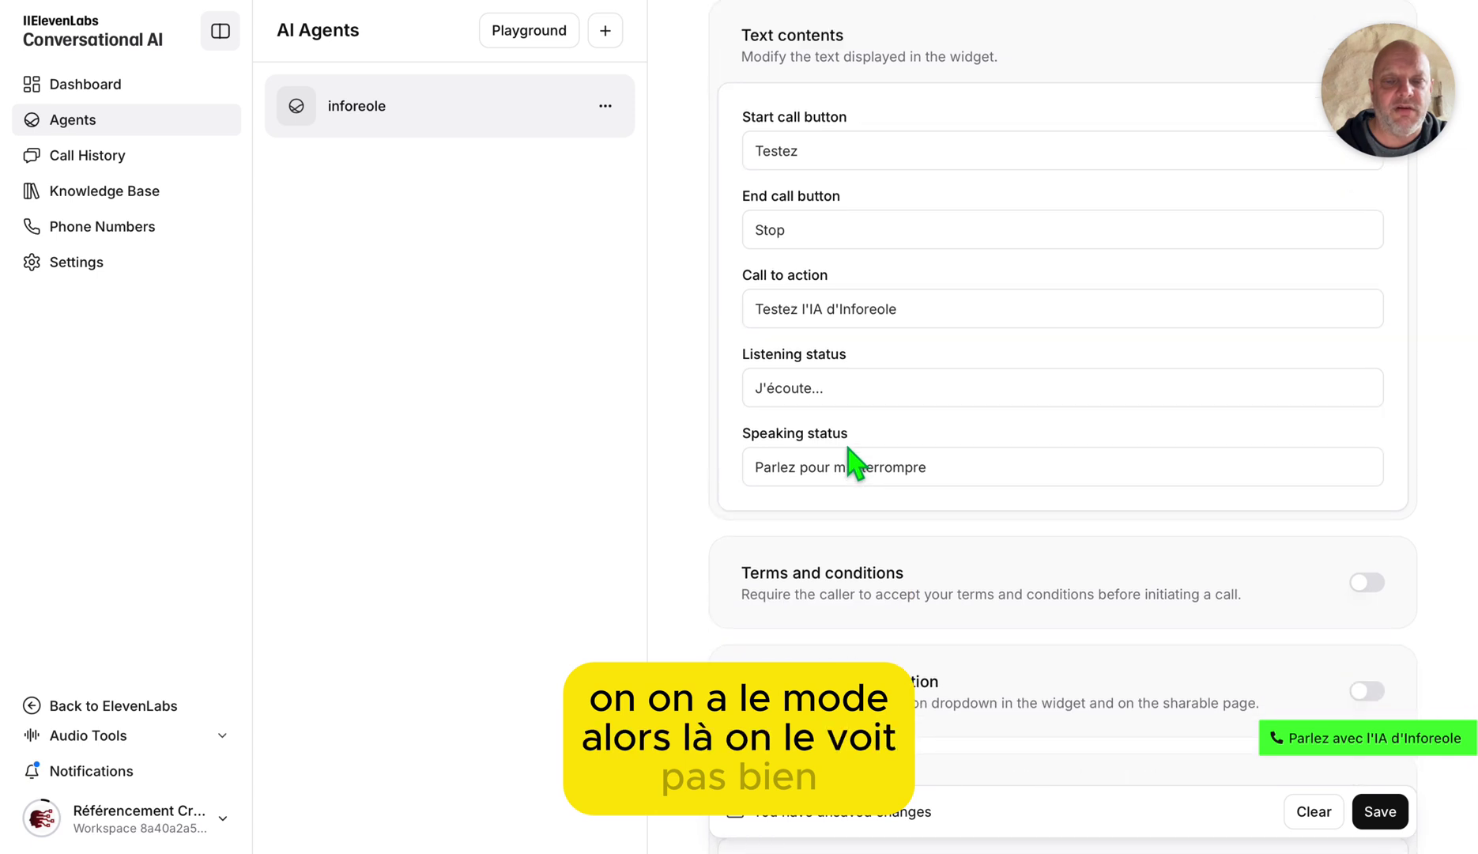
scroll(854, 462, "up", 5)
left_click(1285, 276)
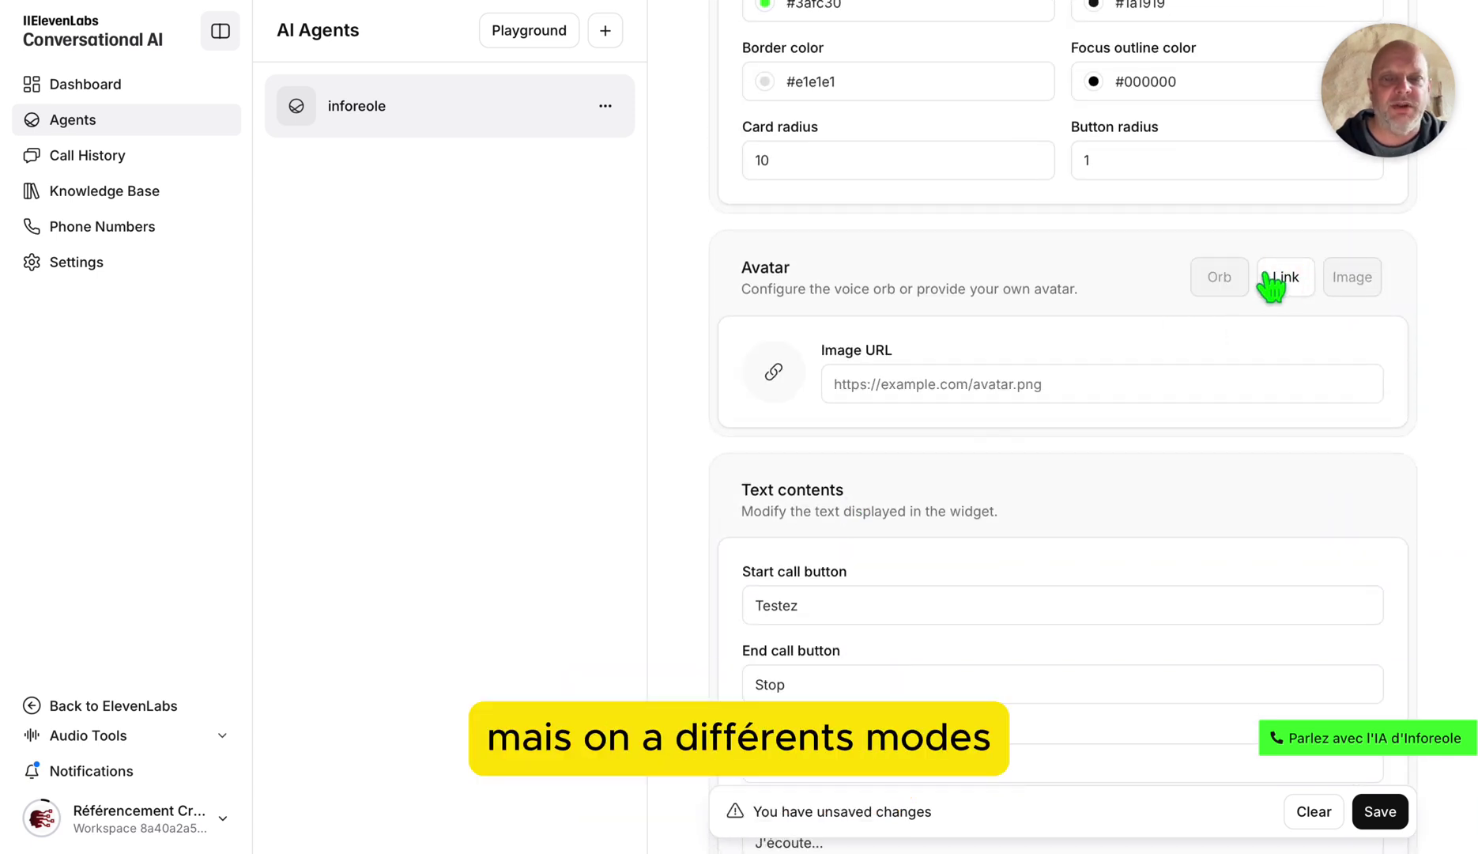
left_click(1353, 277)
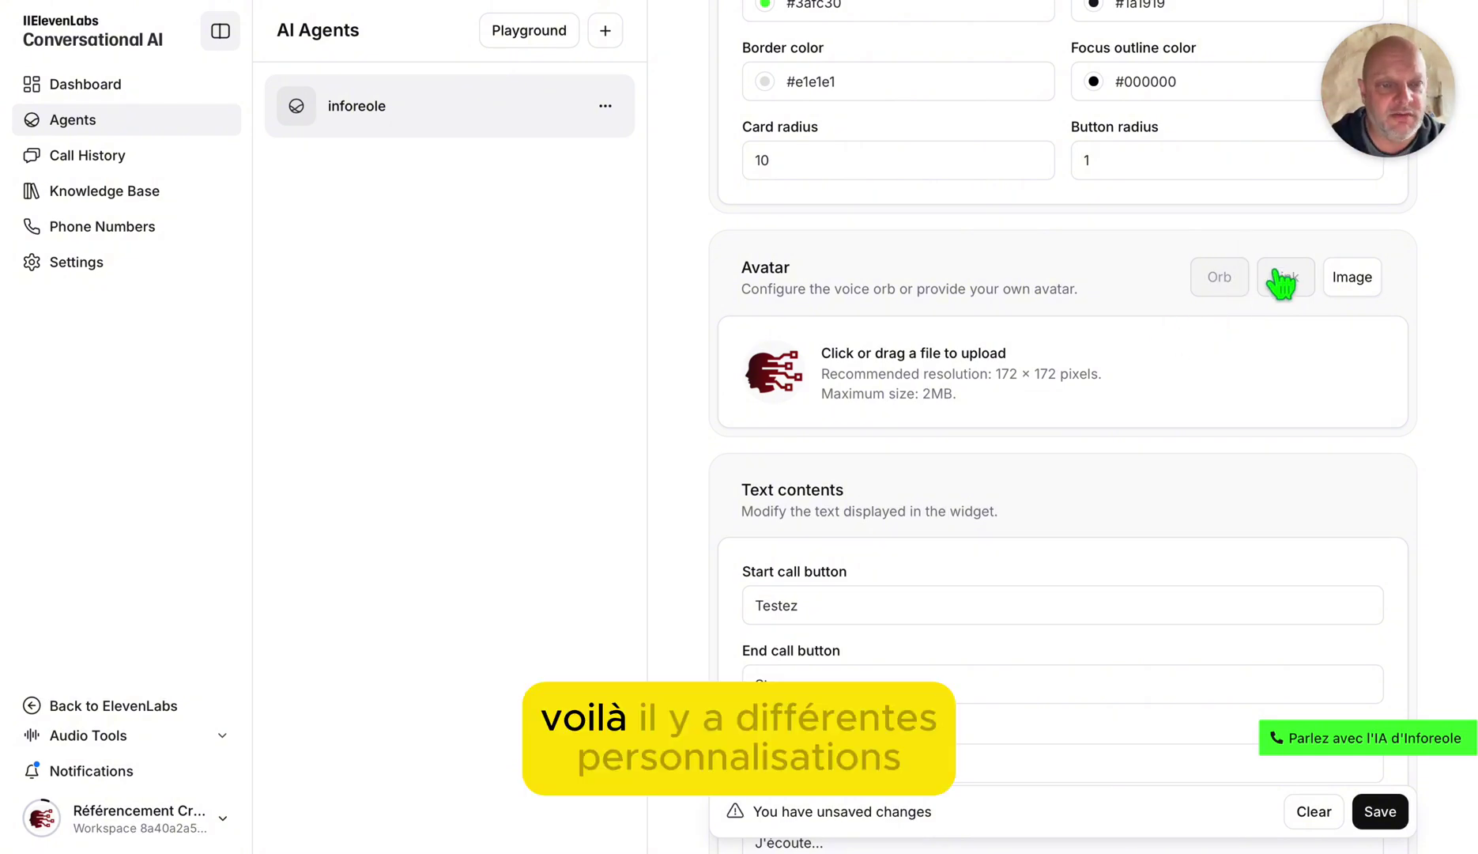
Review the widget's colours, text contents, terms and conditions, language selection and shareable page settings.
scroll(1059, 353, "up", 10)
scroll(1059, 353, "down", 4)
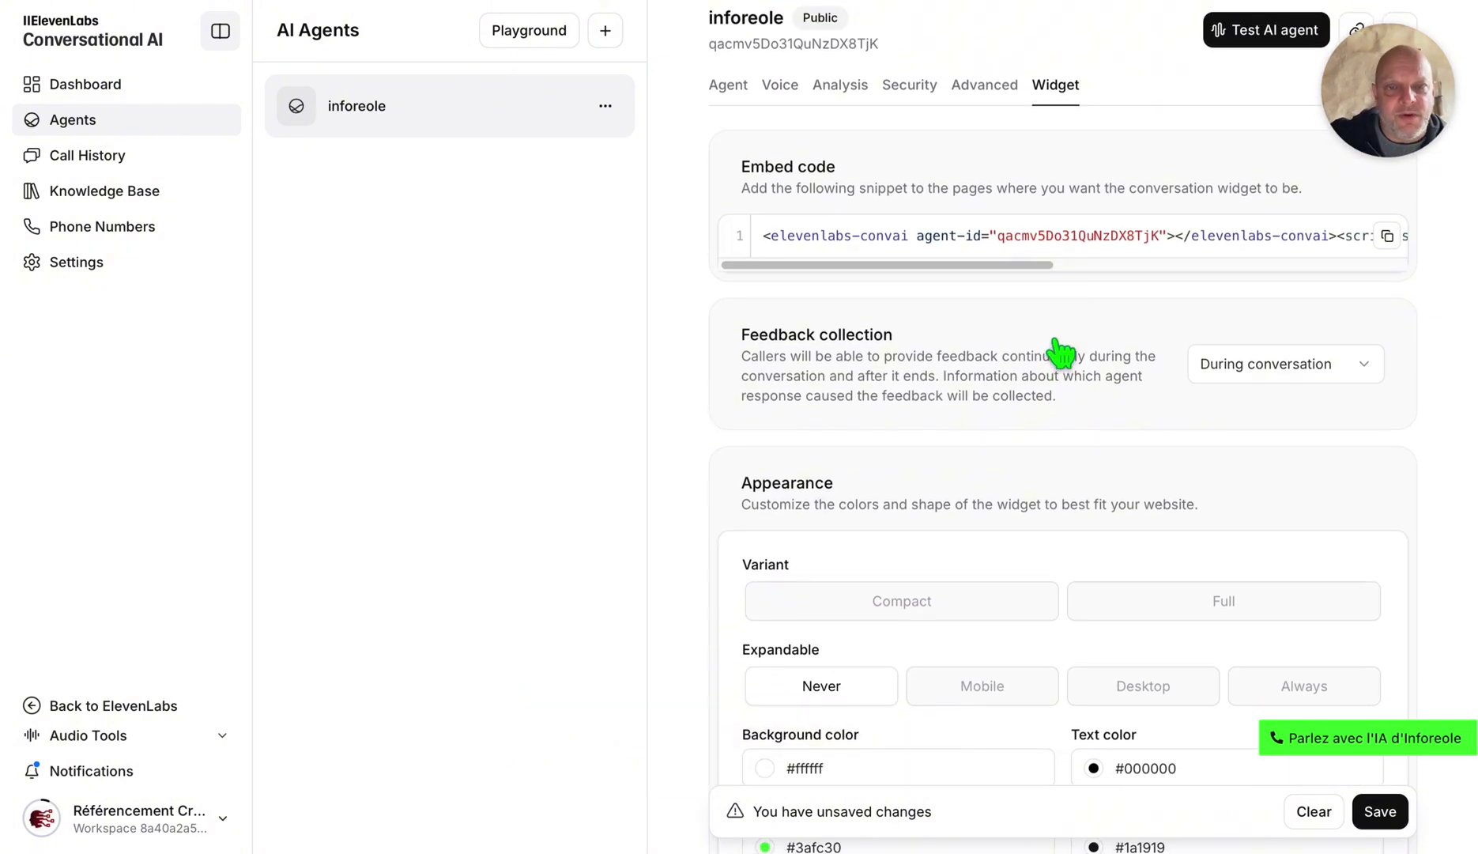
scroll(968, 312, "down", 4)
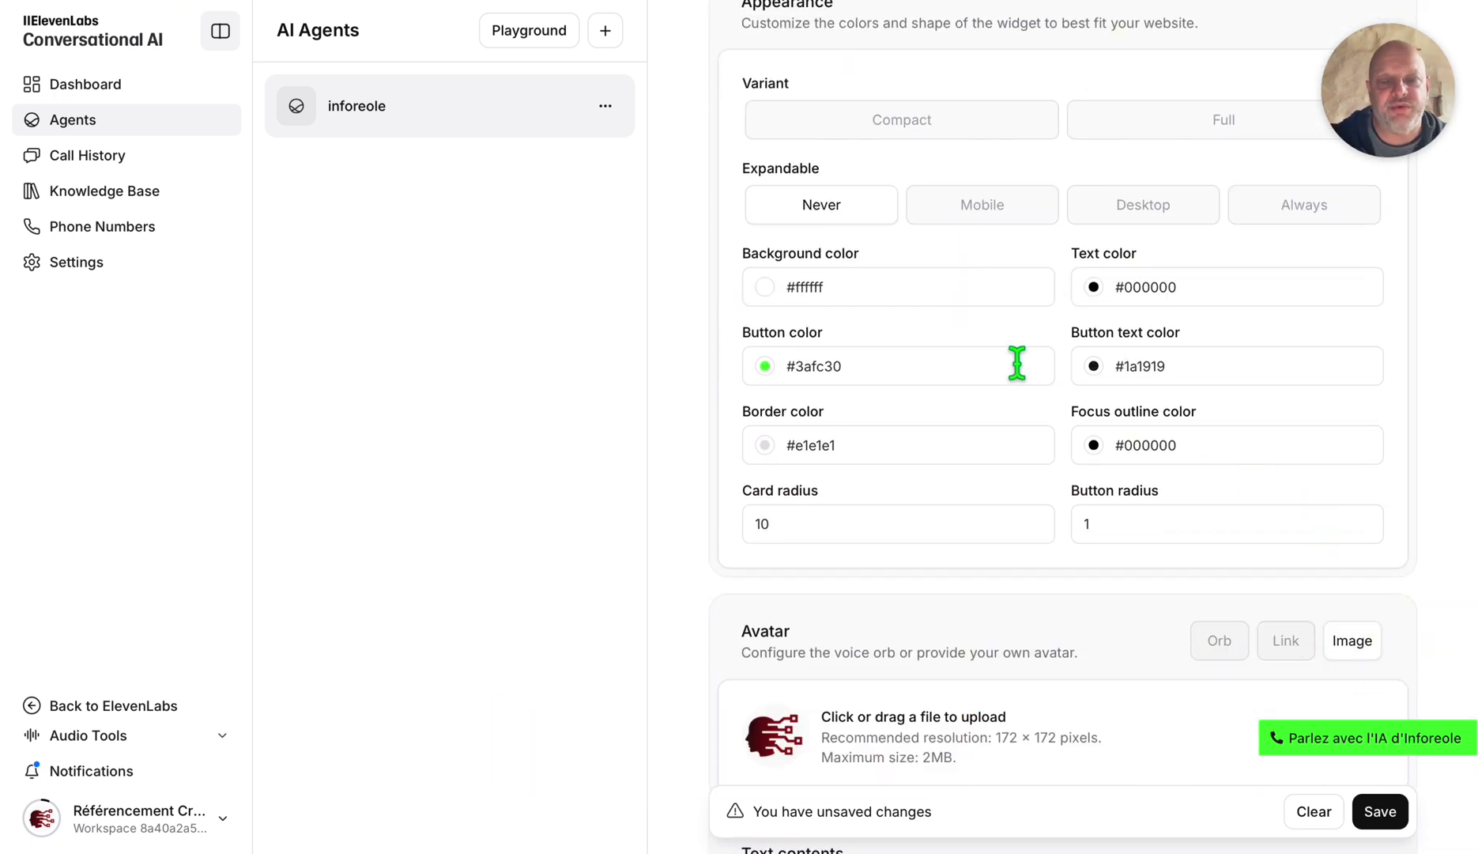
scroll(1017, 363, "down", 1)
scroll(1016, 363, "down", 10)
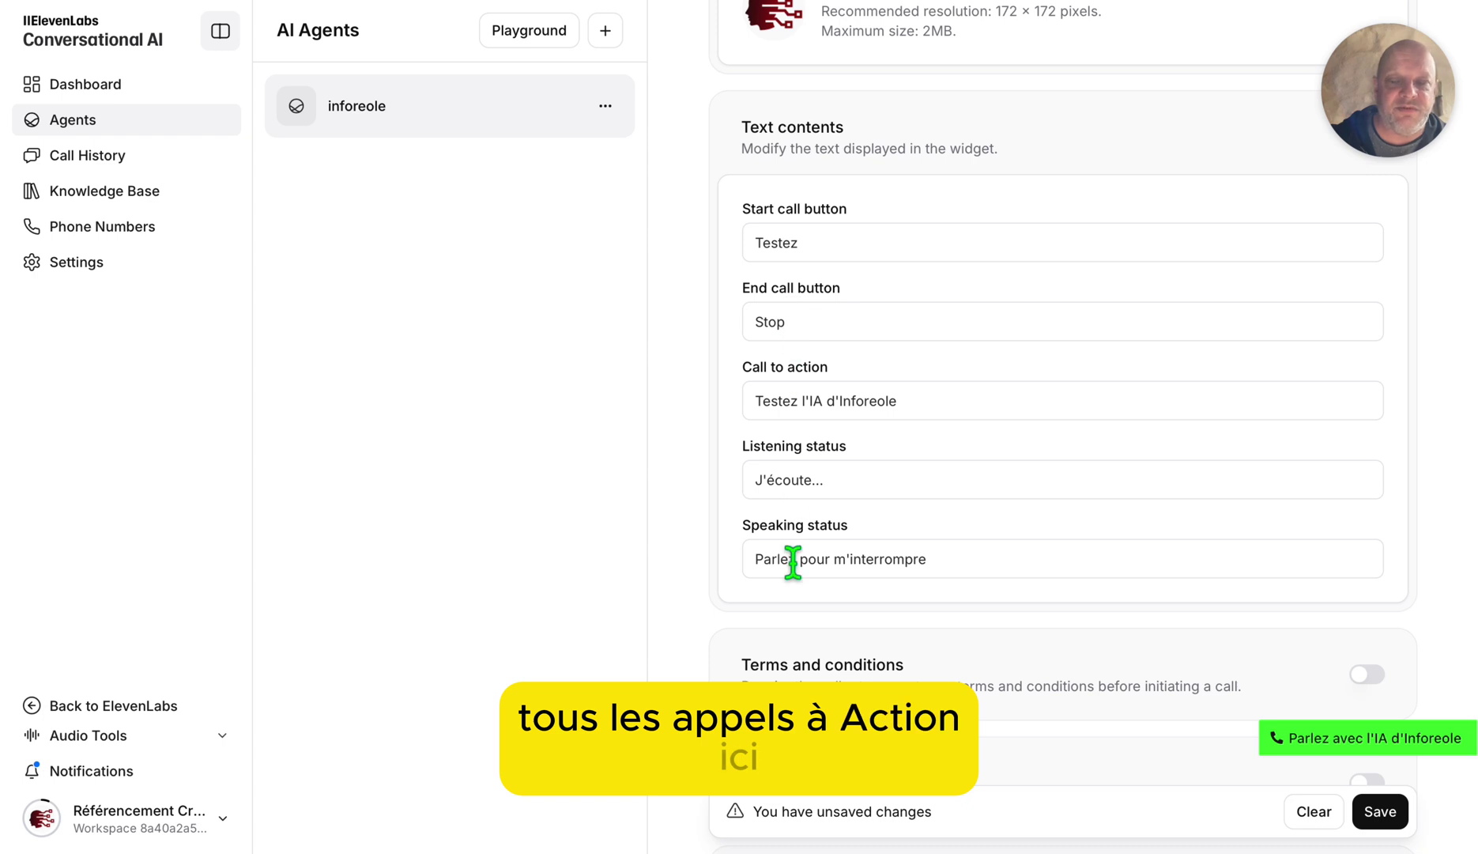
scroll(792, 565, "down", 5)
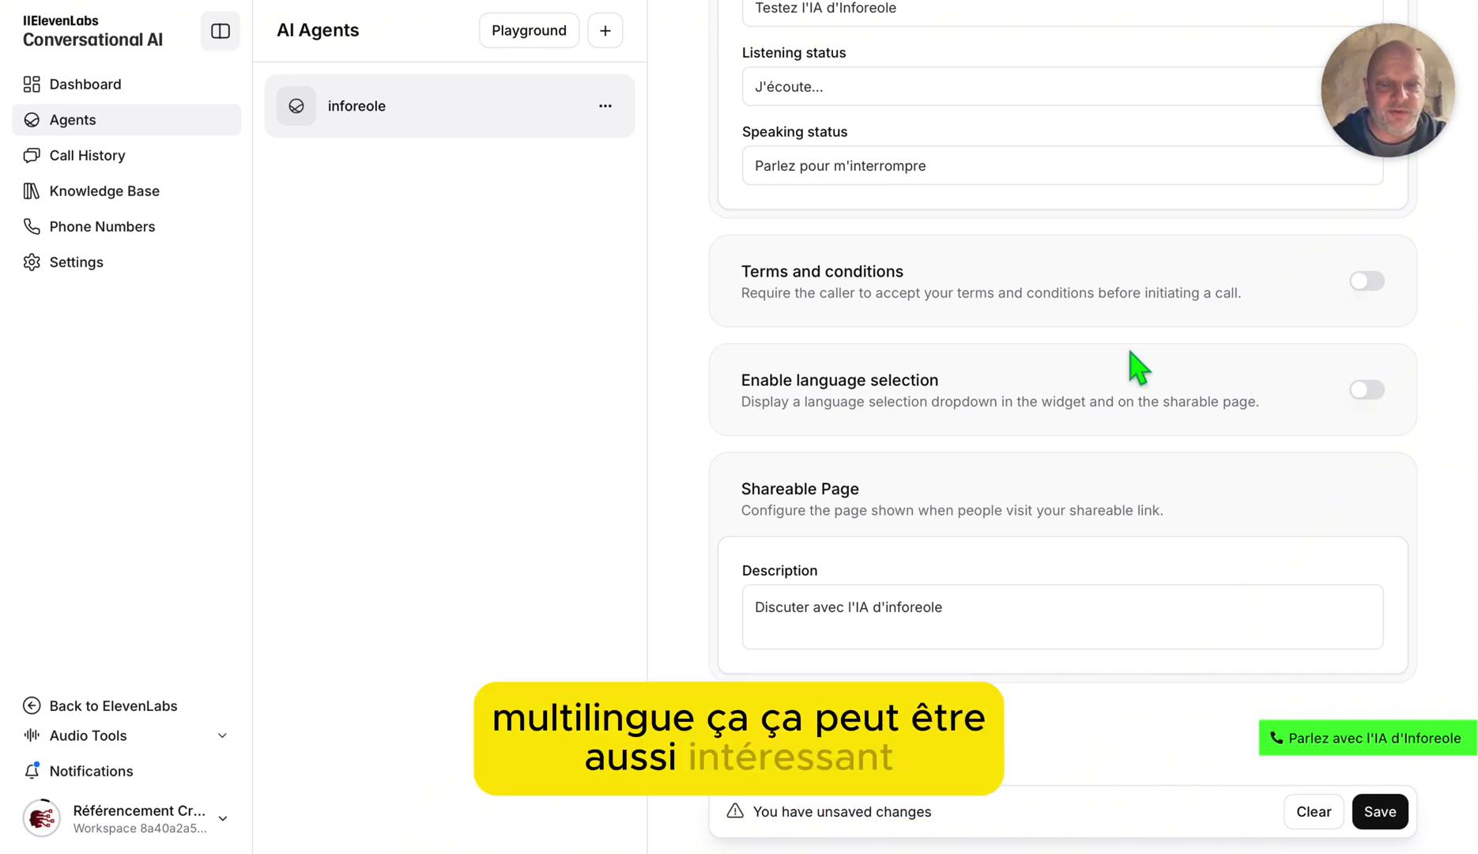
scroll(1134, 363, "up", 15)
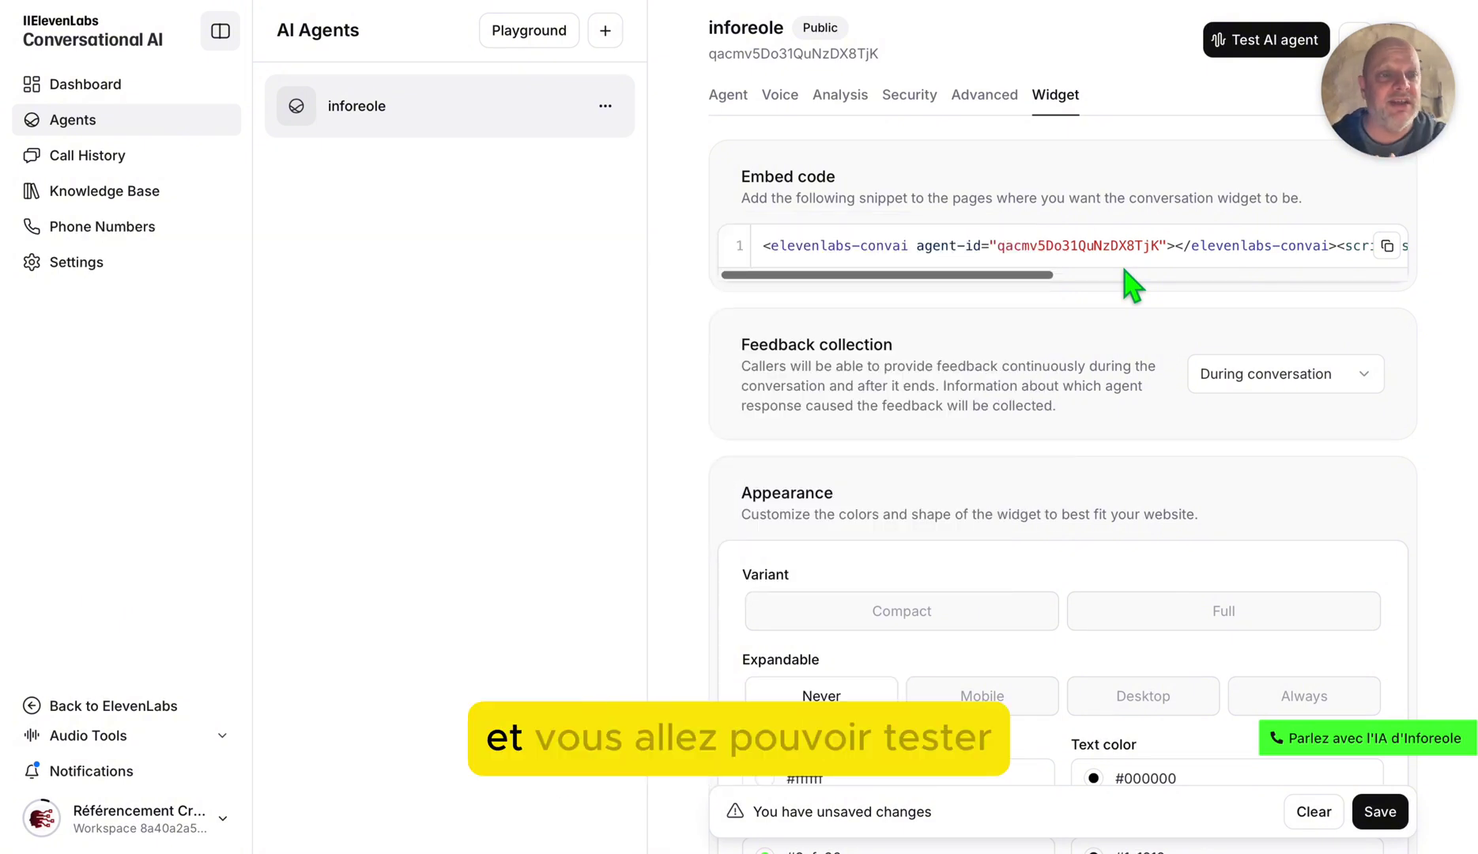
Open today's 10:47 conversation from the call history and play the beginning of its recording.
left_click(99, 162)
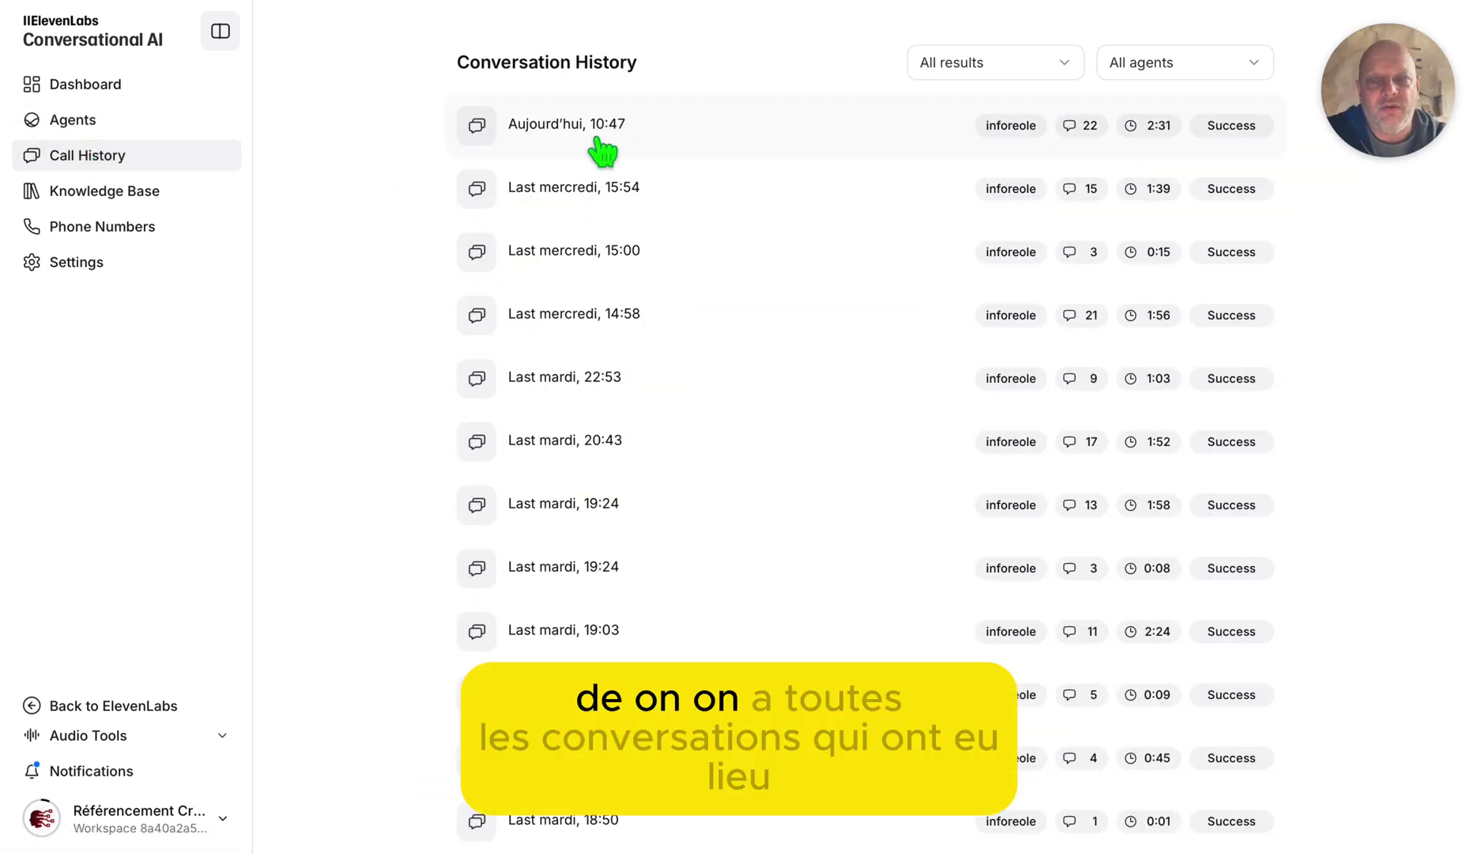
left_click(562, 130)
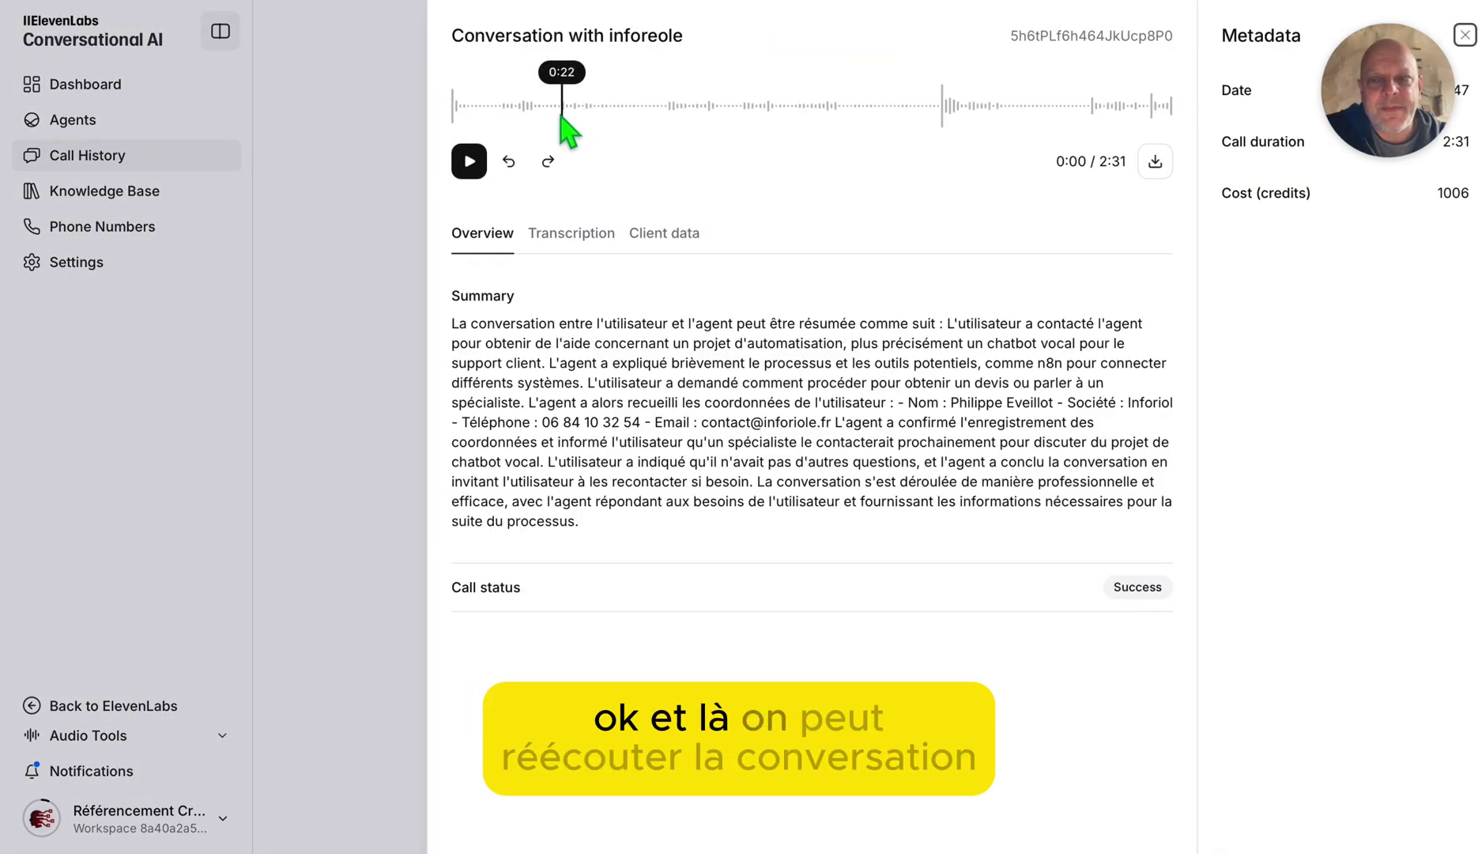
left_click(471, 162)
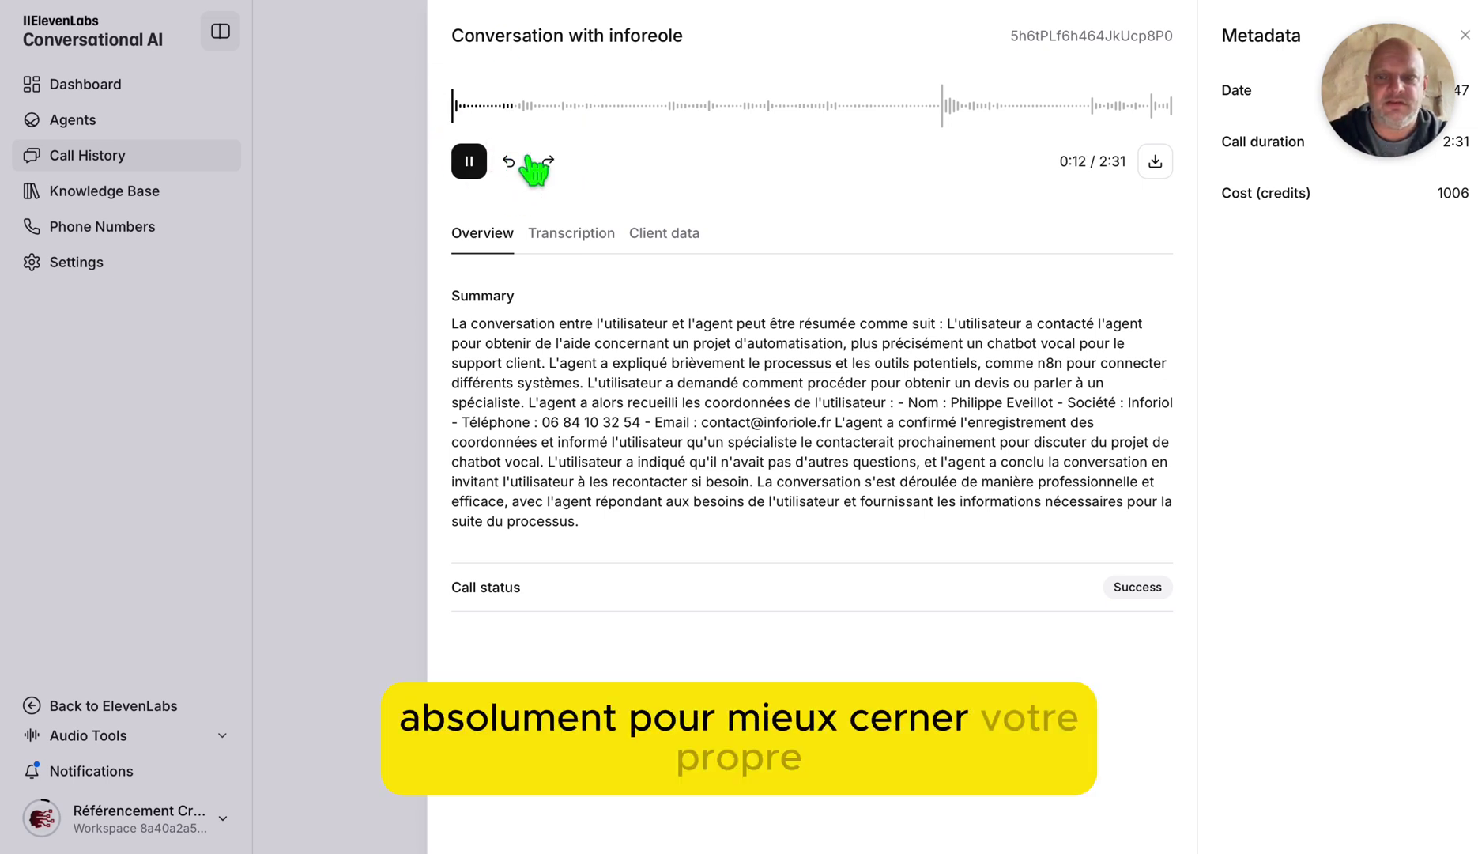
left_click(471, 162)
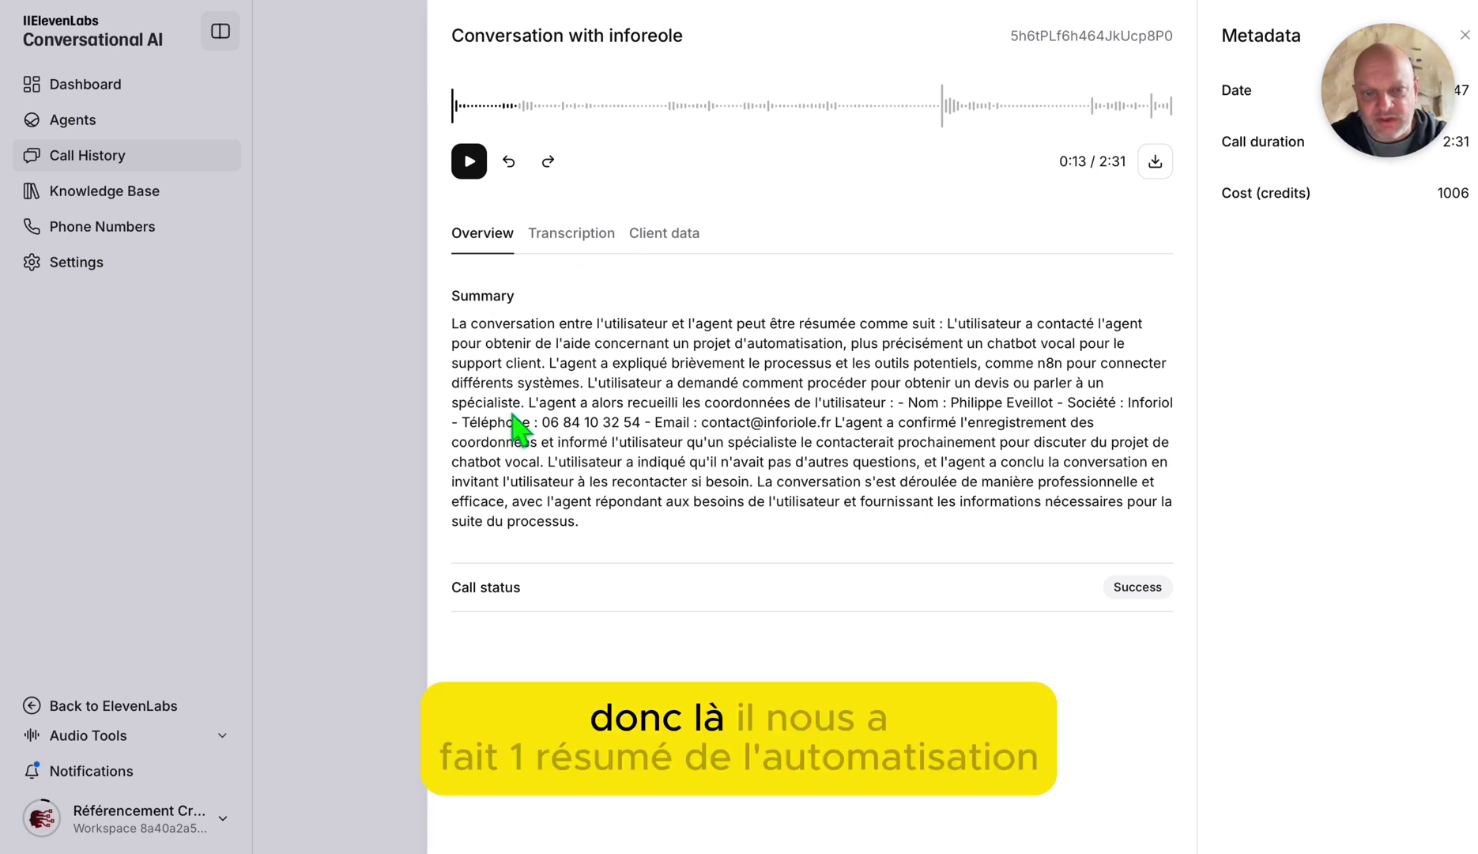
Highlight the conversation's summary and read through its full transcription to the end.
left_click_drag(454, 320, 641, 521)
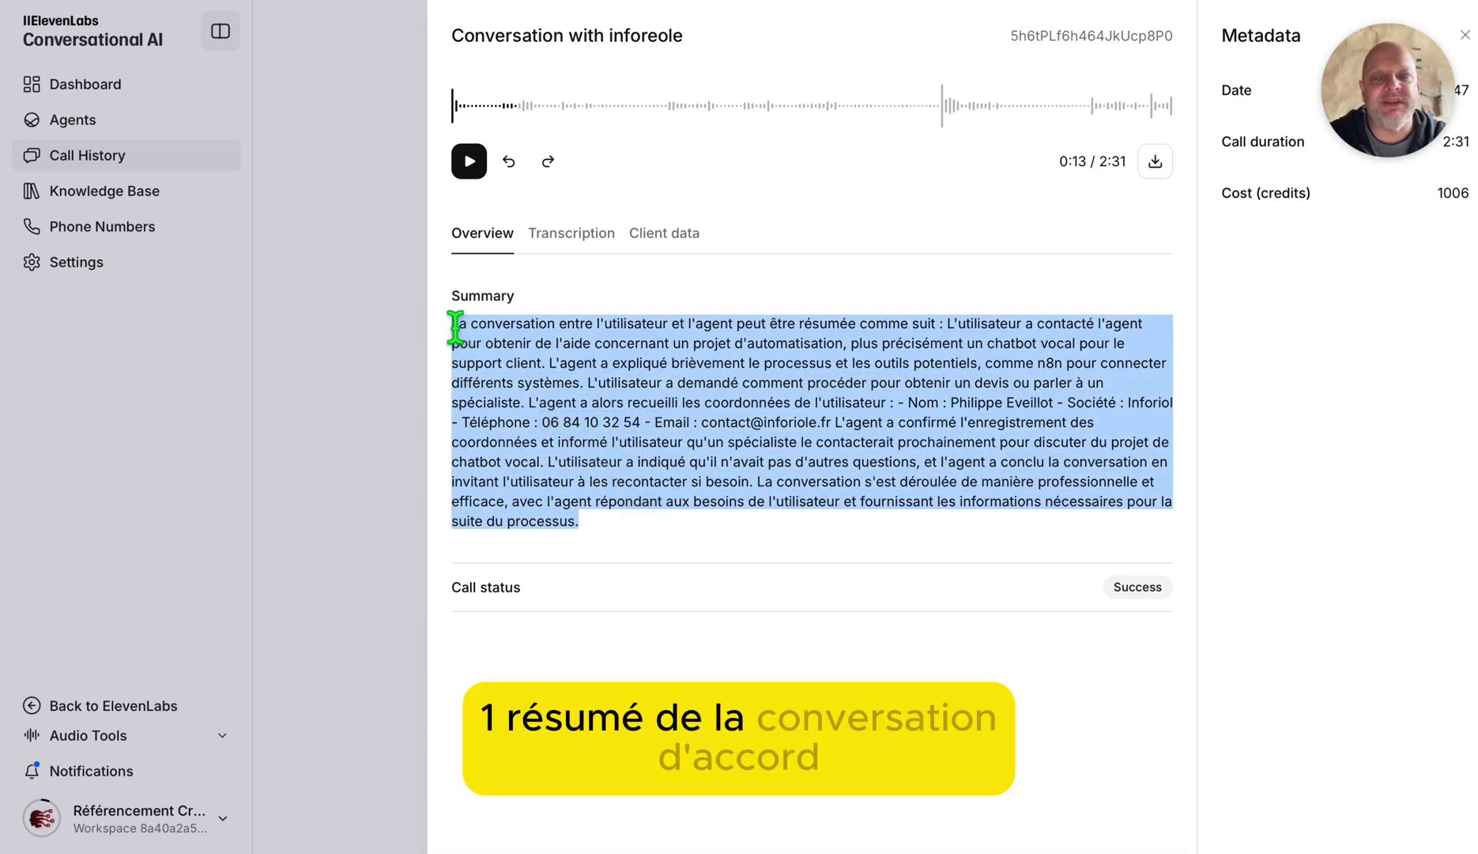
left_click_drag(456, 325, 550, 522)
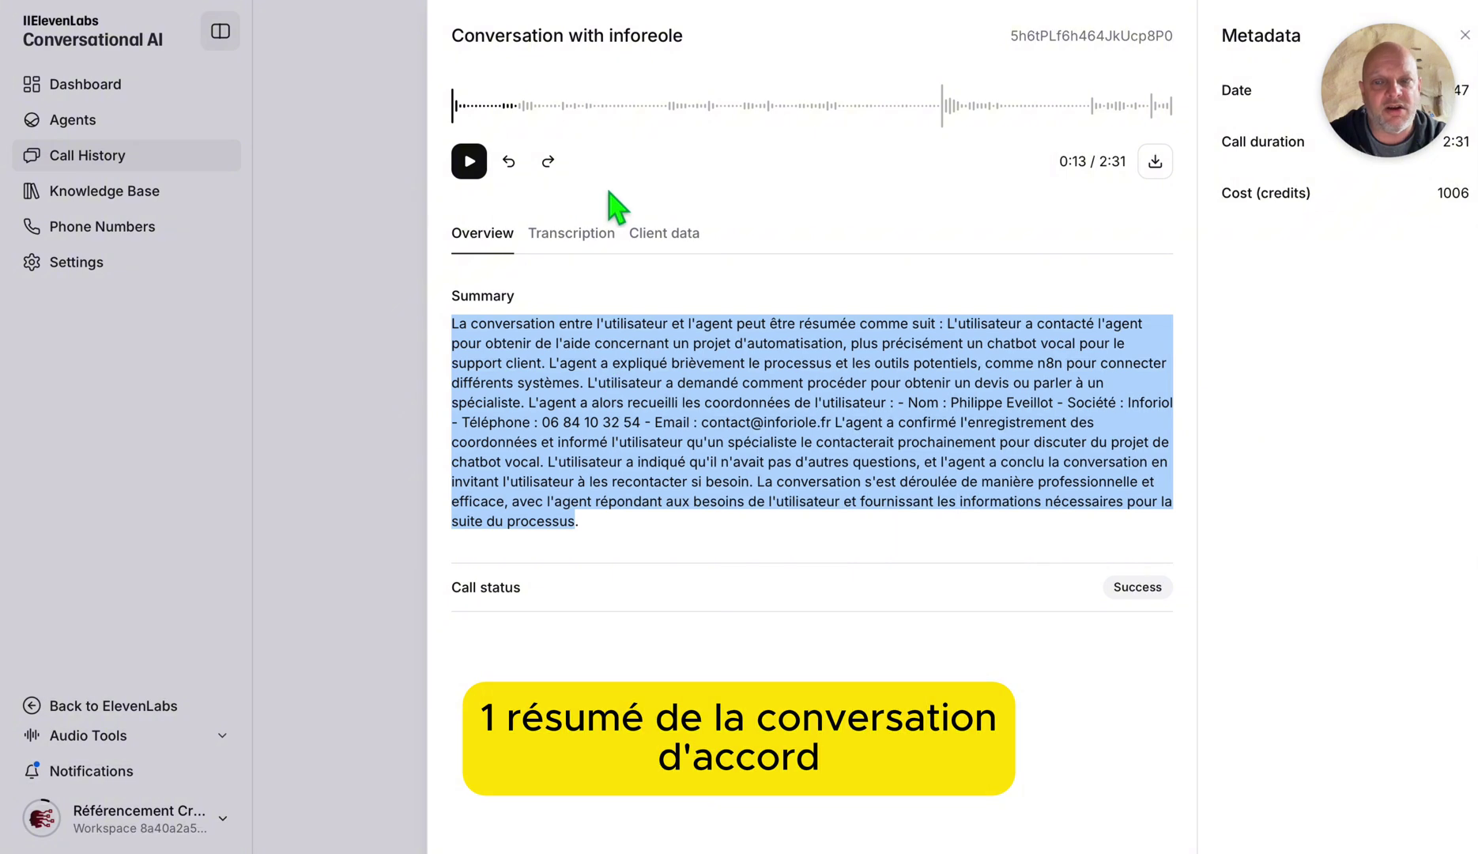
left_click(570, 237)
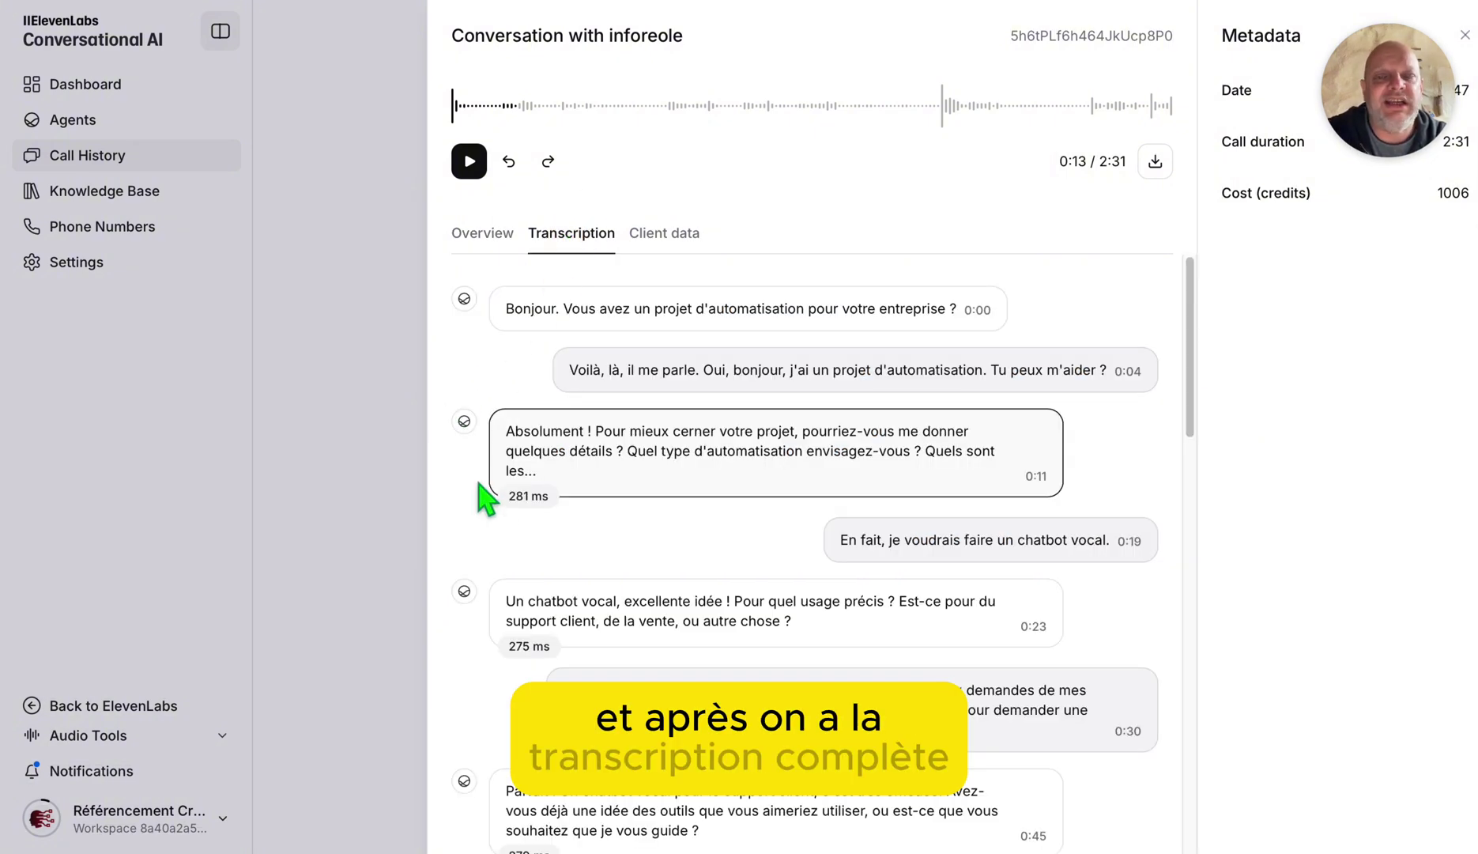
scroll(486, 498, "down", 7)
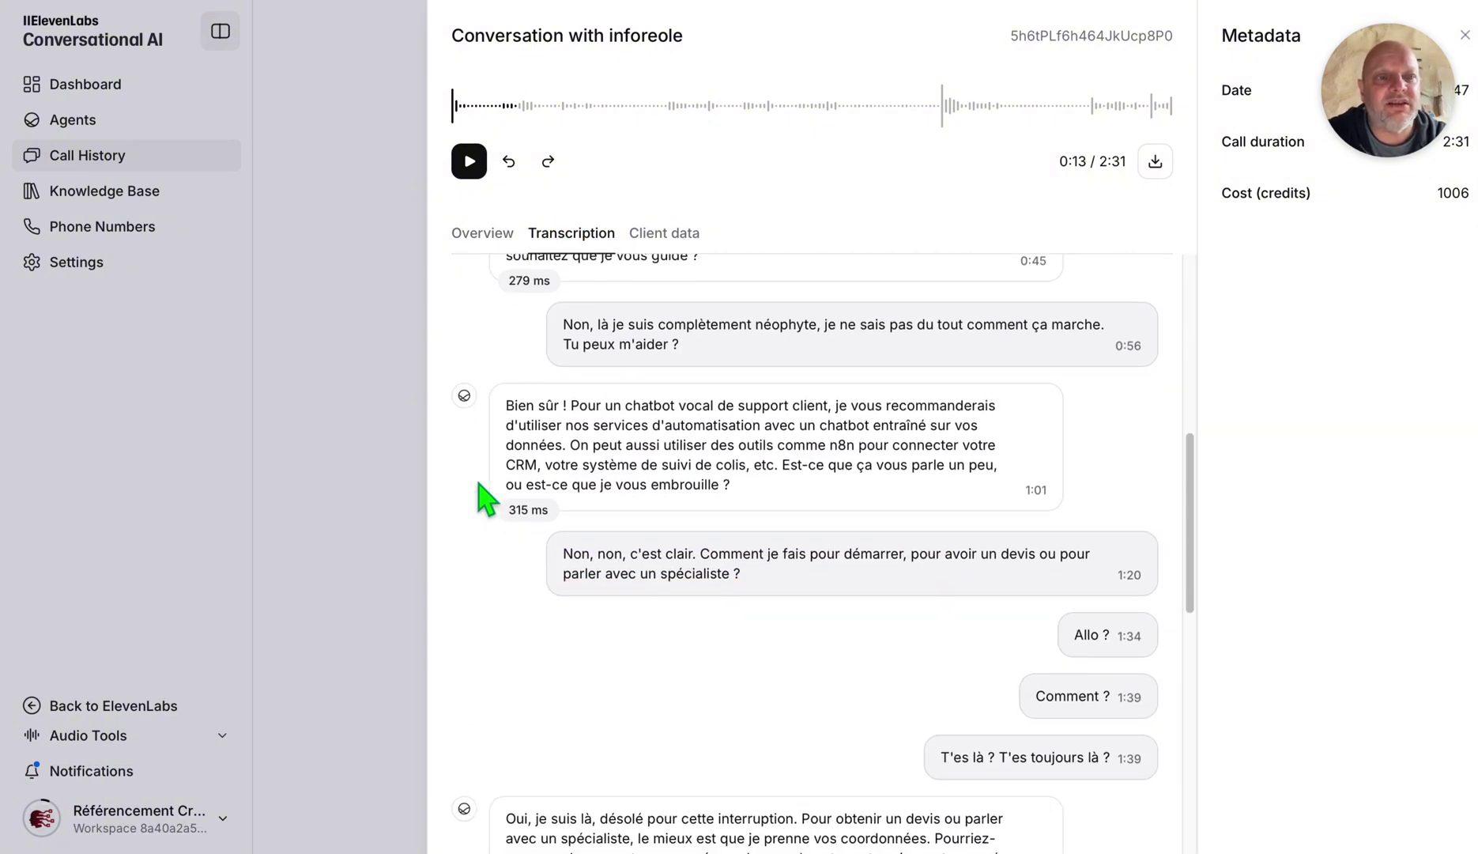
scroll(485, 498, "down", 10)
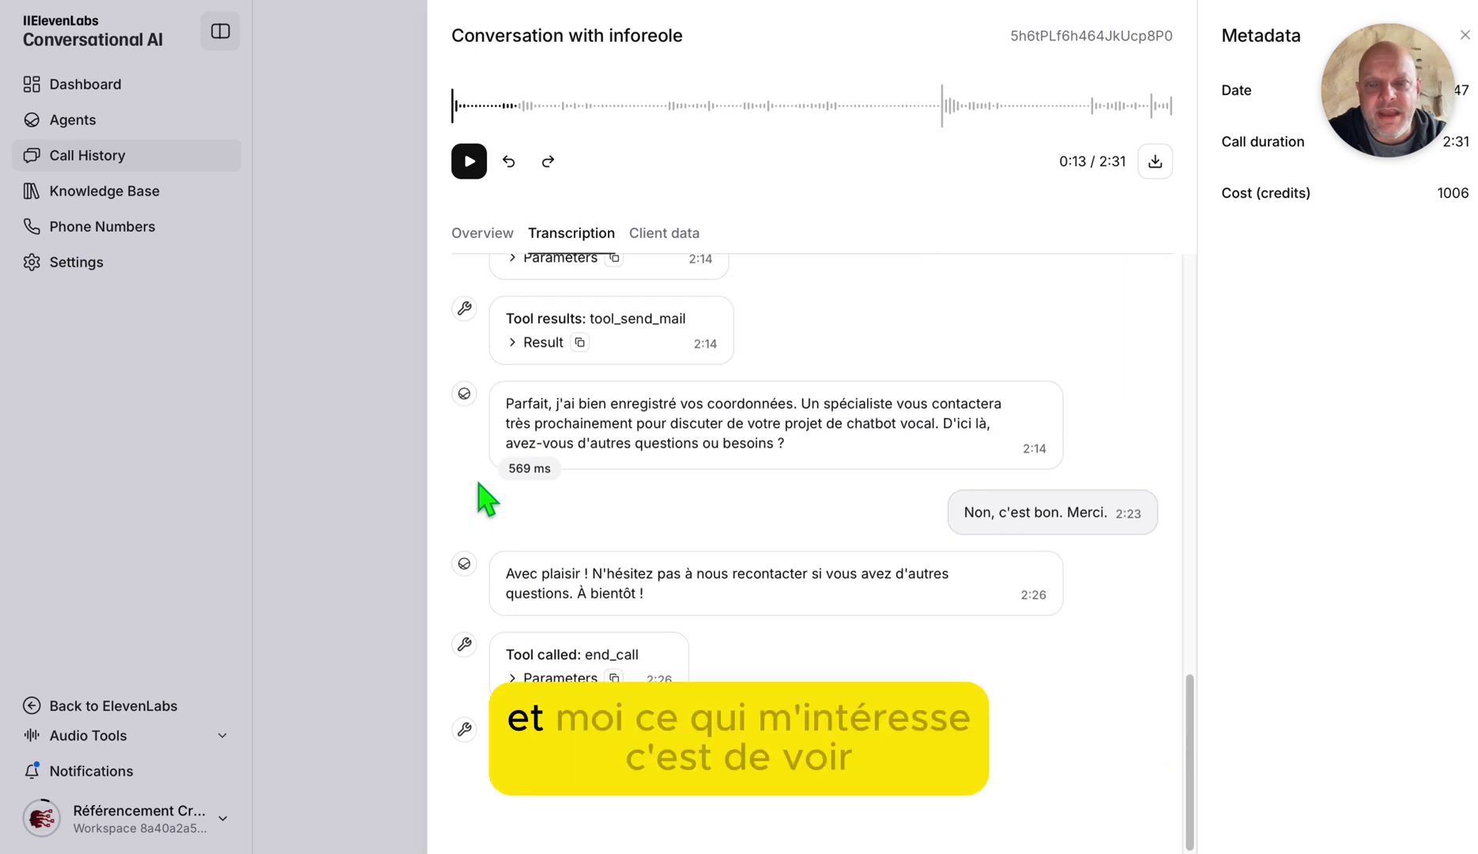
Highlight the caller's phone number and e-mail in the transcription, and check the client data before returning to the conversation list.
scroll(486, 498, "up", 5)
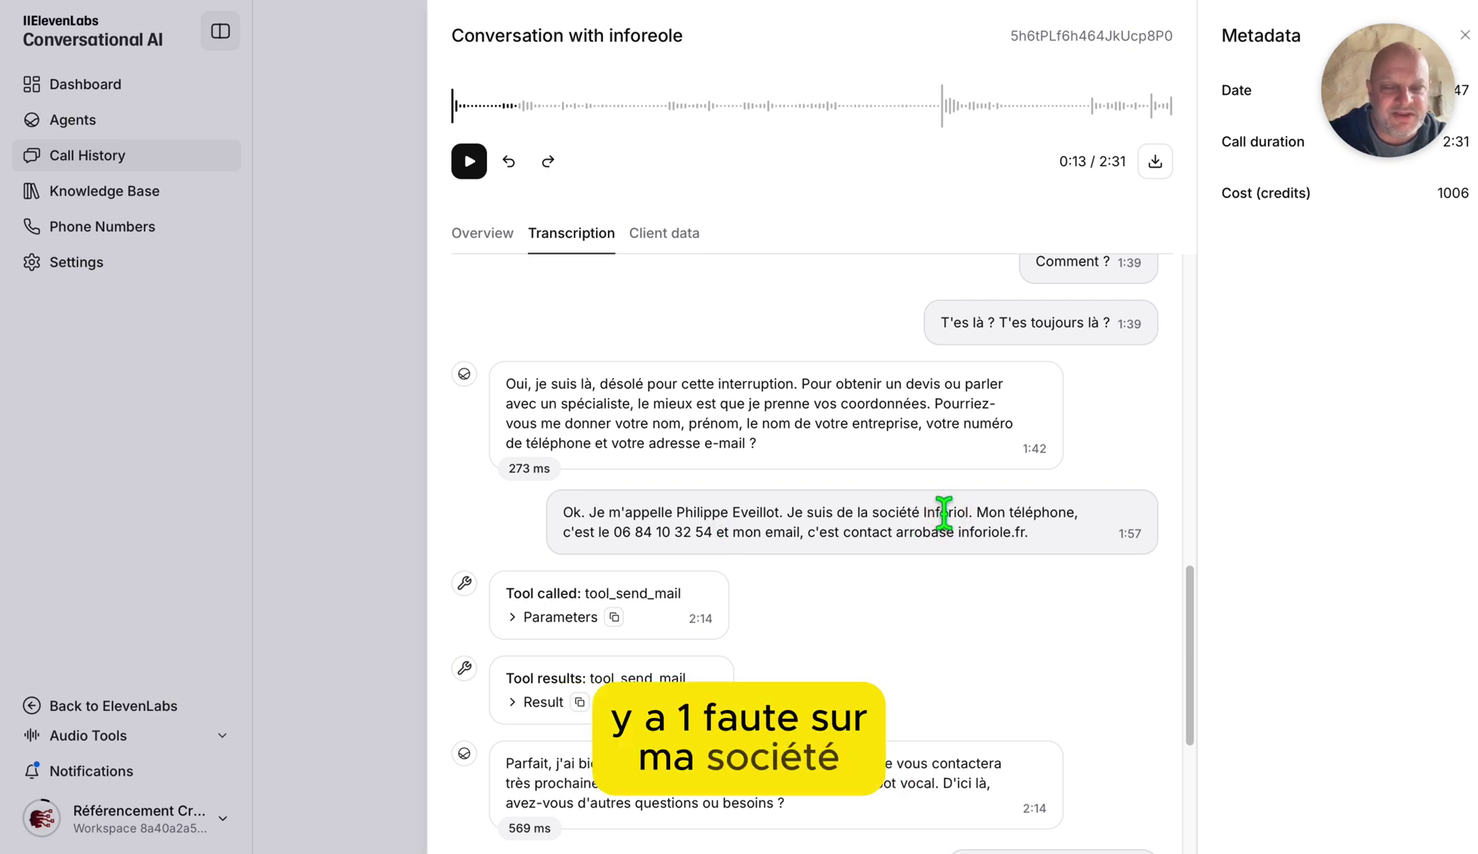
left_click_drag(614, 531, 728, 528)
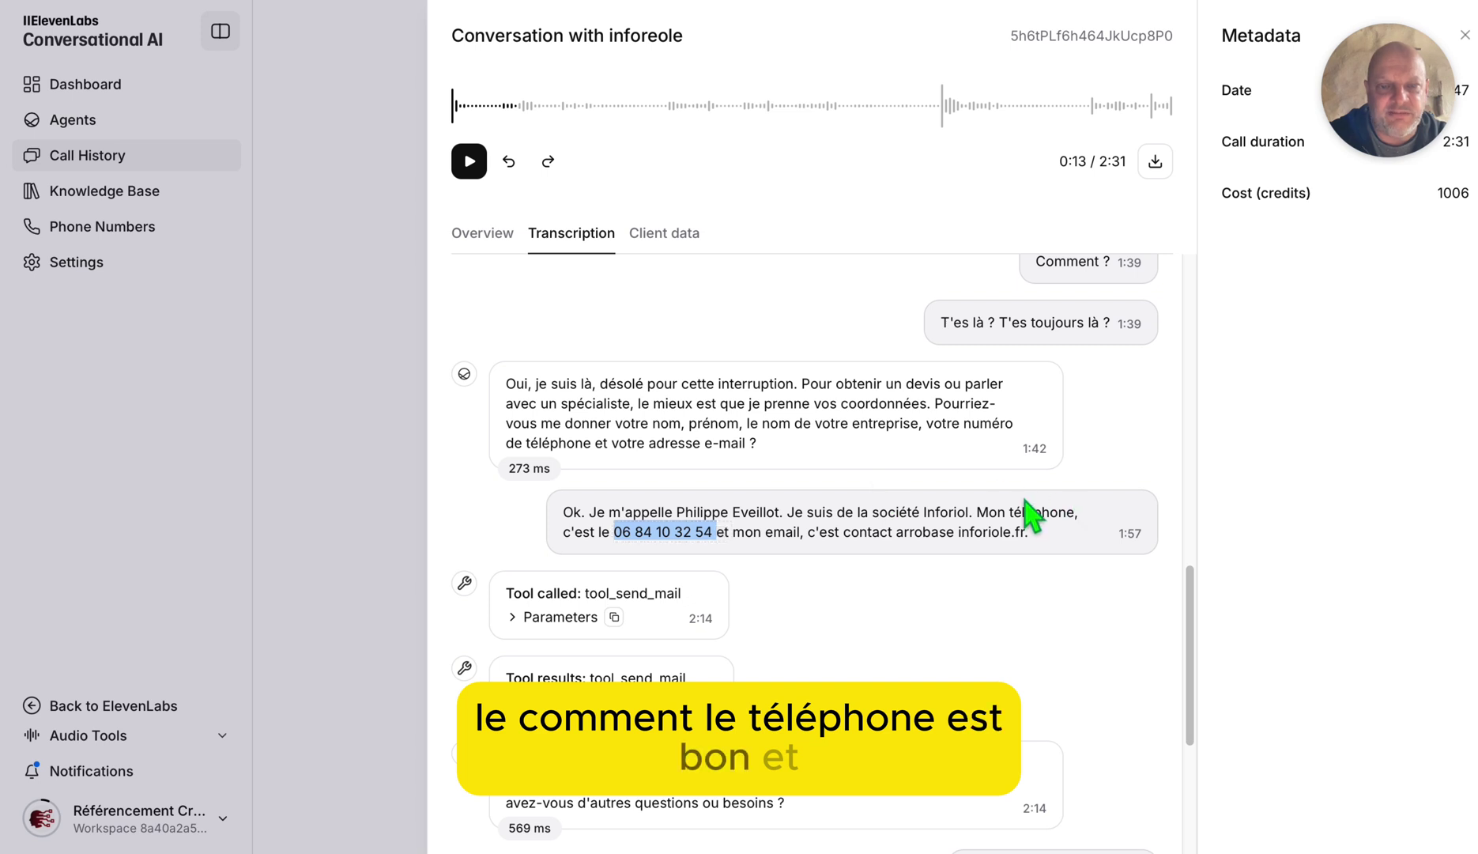
left_click_drag(851, 531, 1026, 530)
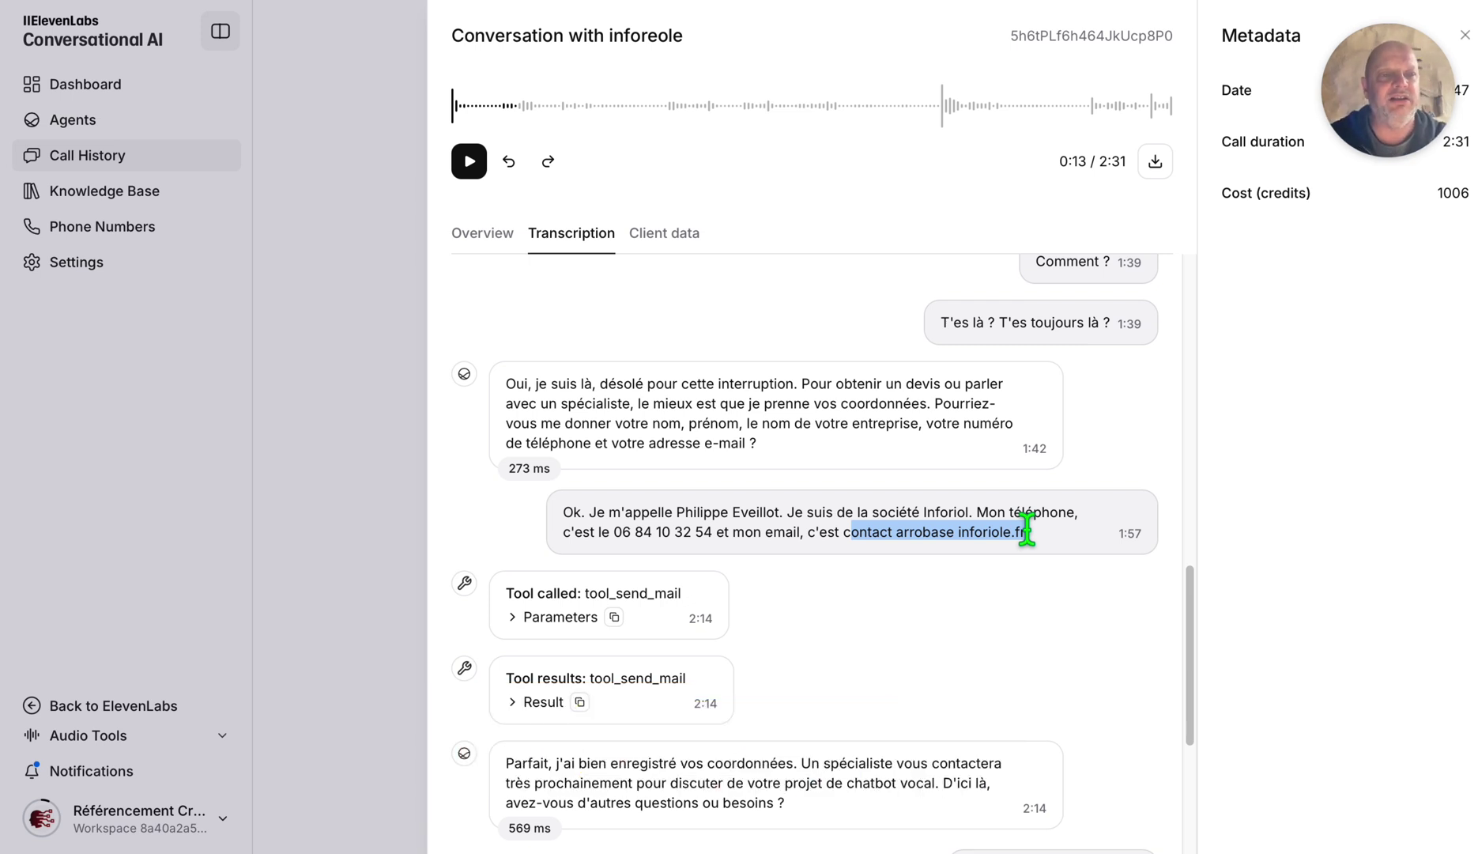
left_click(657, 231)
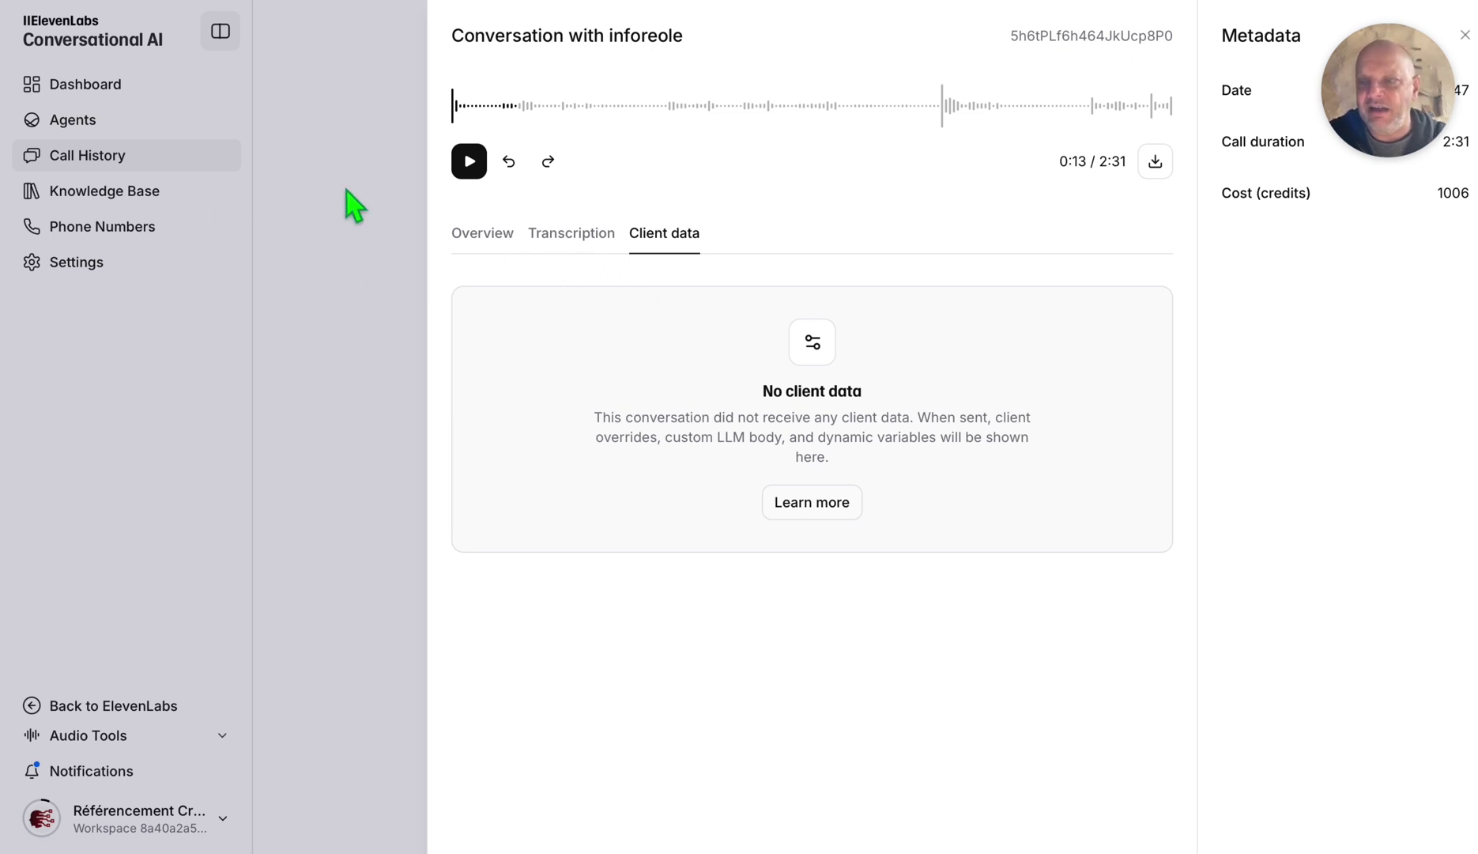
left_click(116, 158)
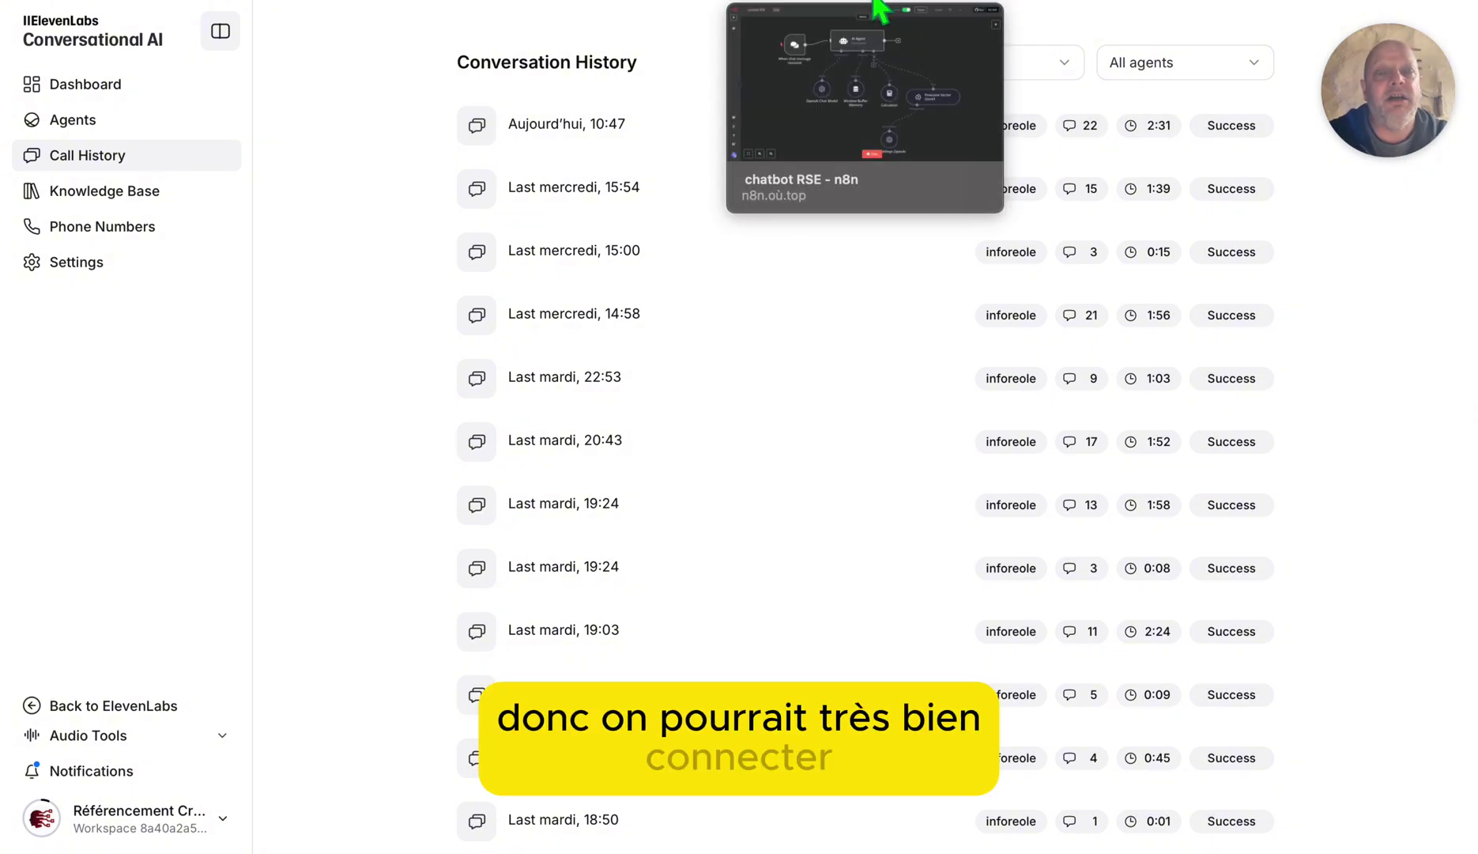
Switch to the chatbot RSE workflow in n8n and examine its chat trigger, AI Agent, memory and Pinecone Vector Store nodes.
left_click(881, 6)
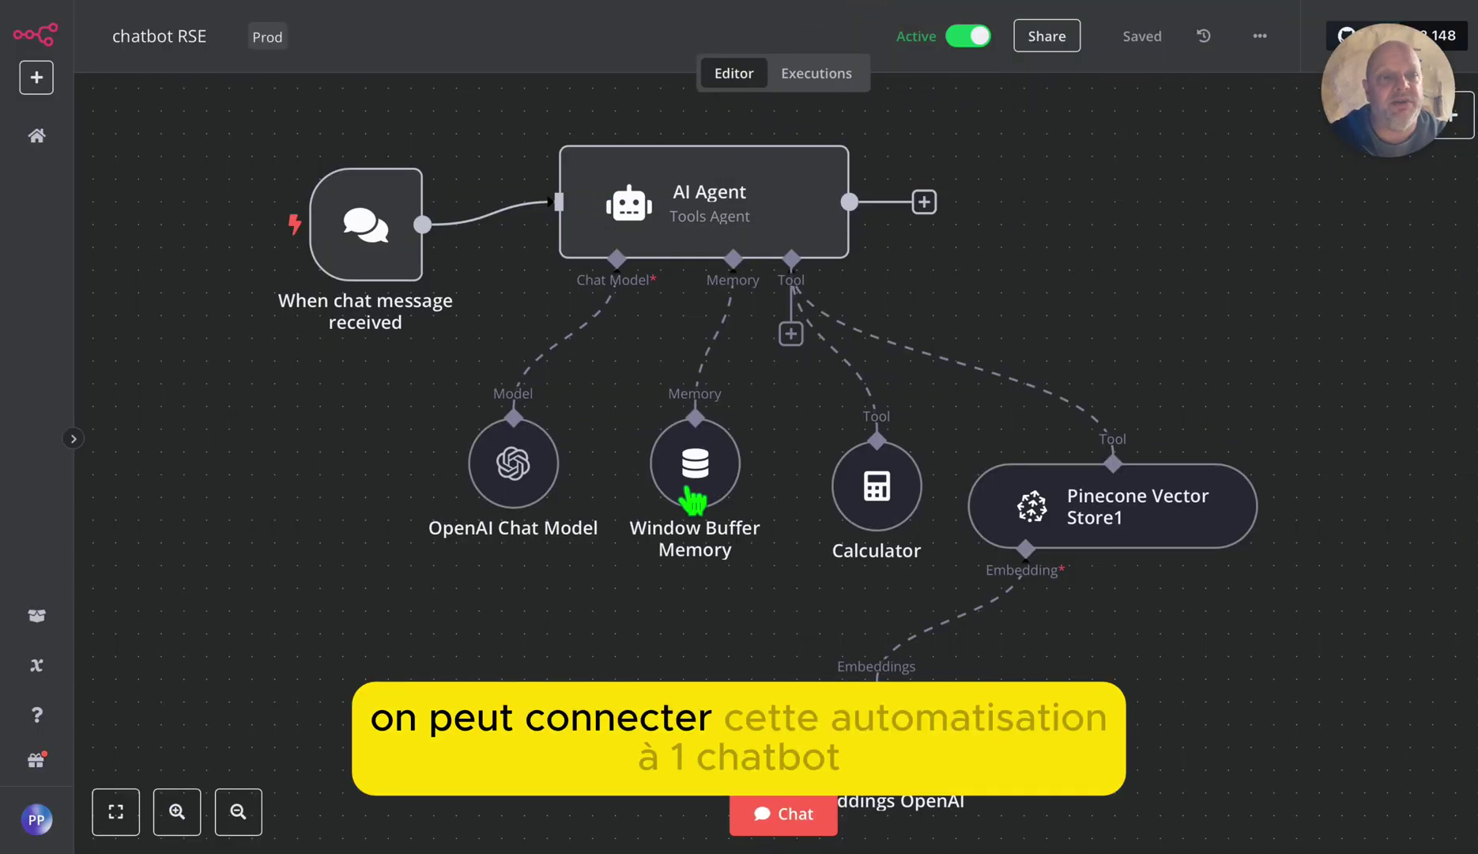
mouse_move(714, 466)
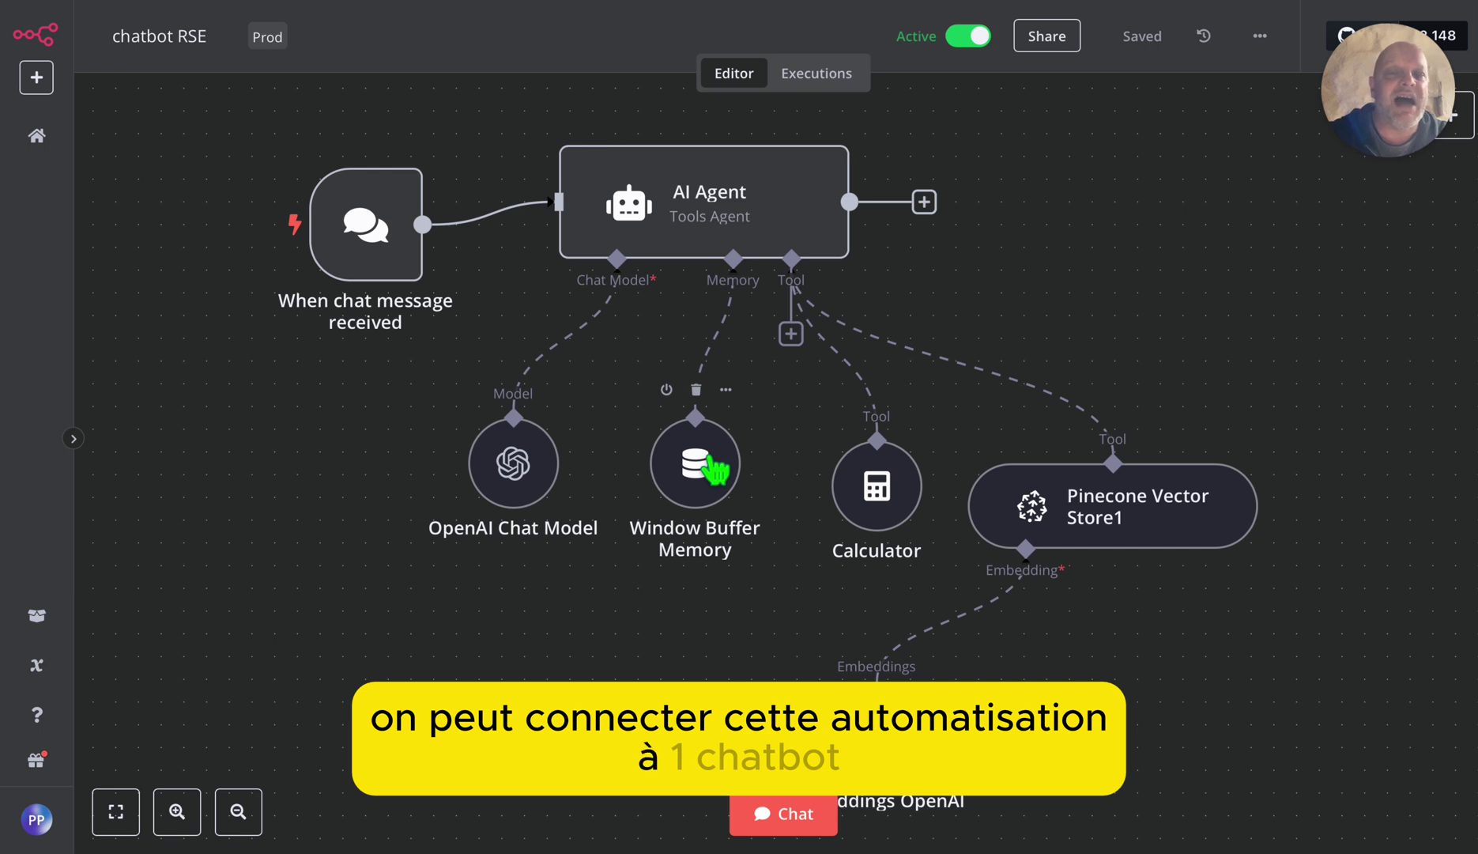
mouse_move(318, 321)
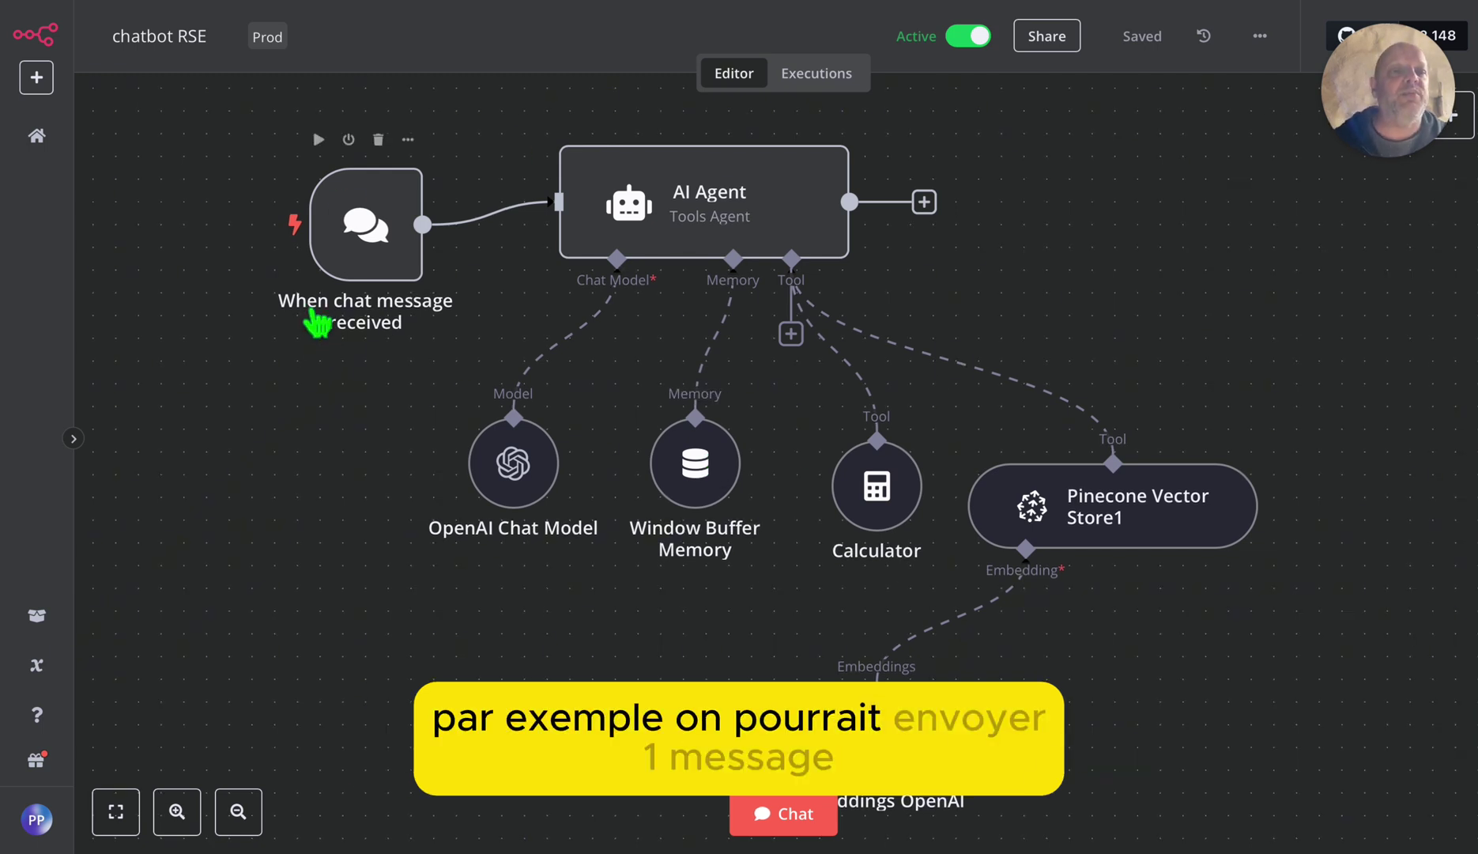
mouse_move(628, 158)
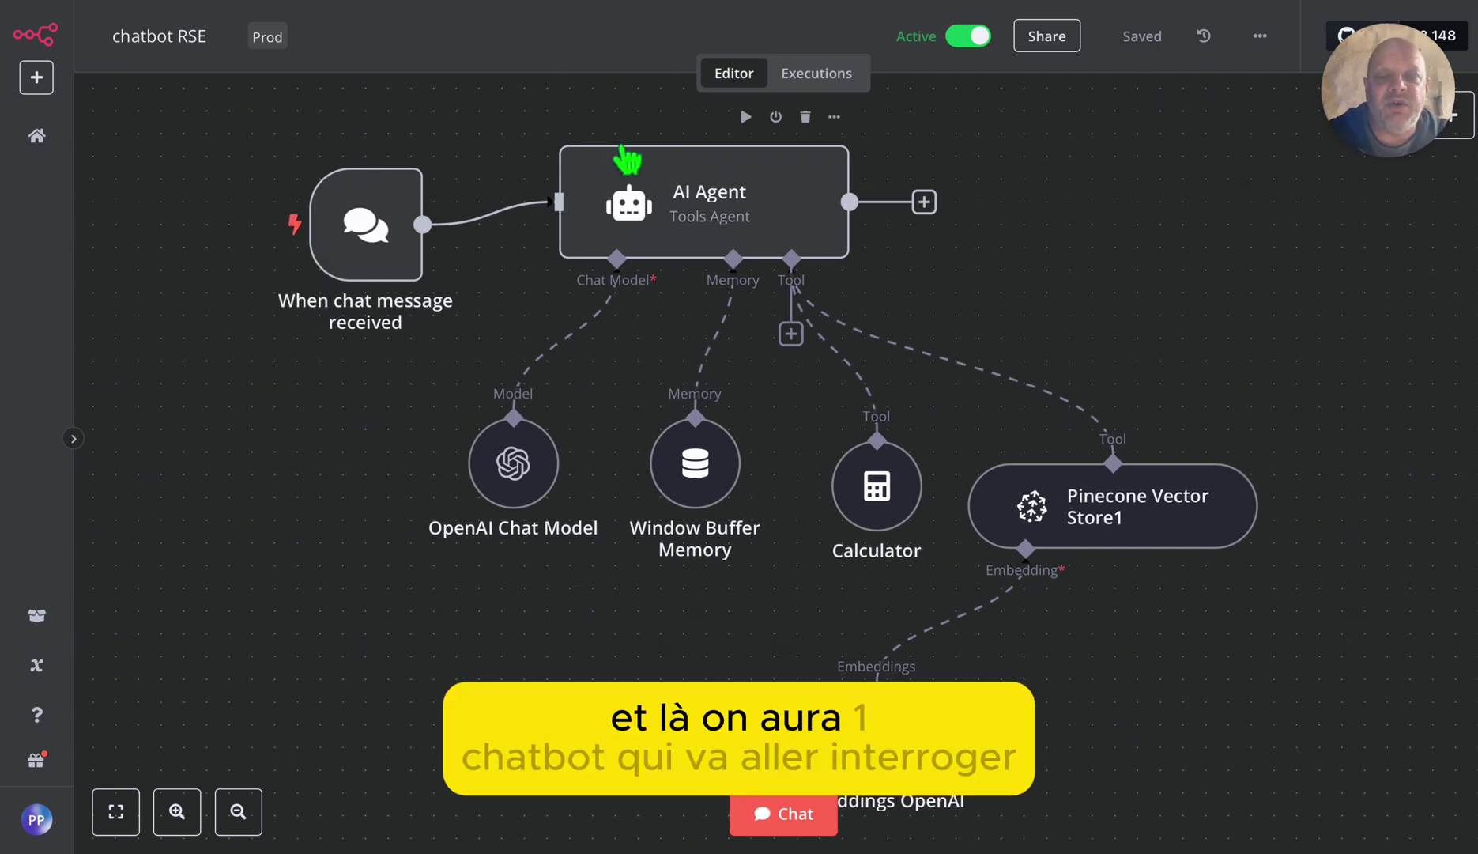
mouse_move(1079, 560)
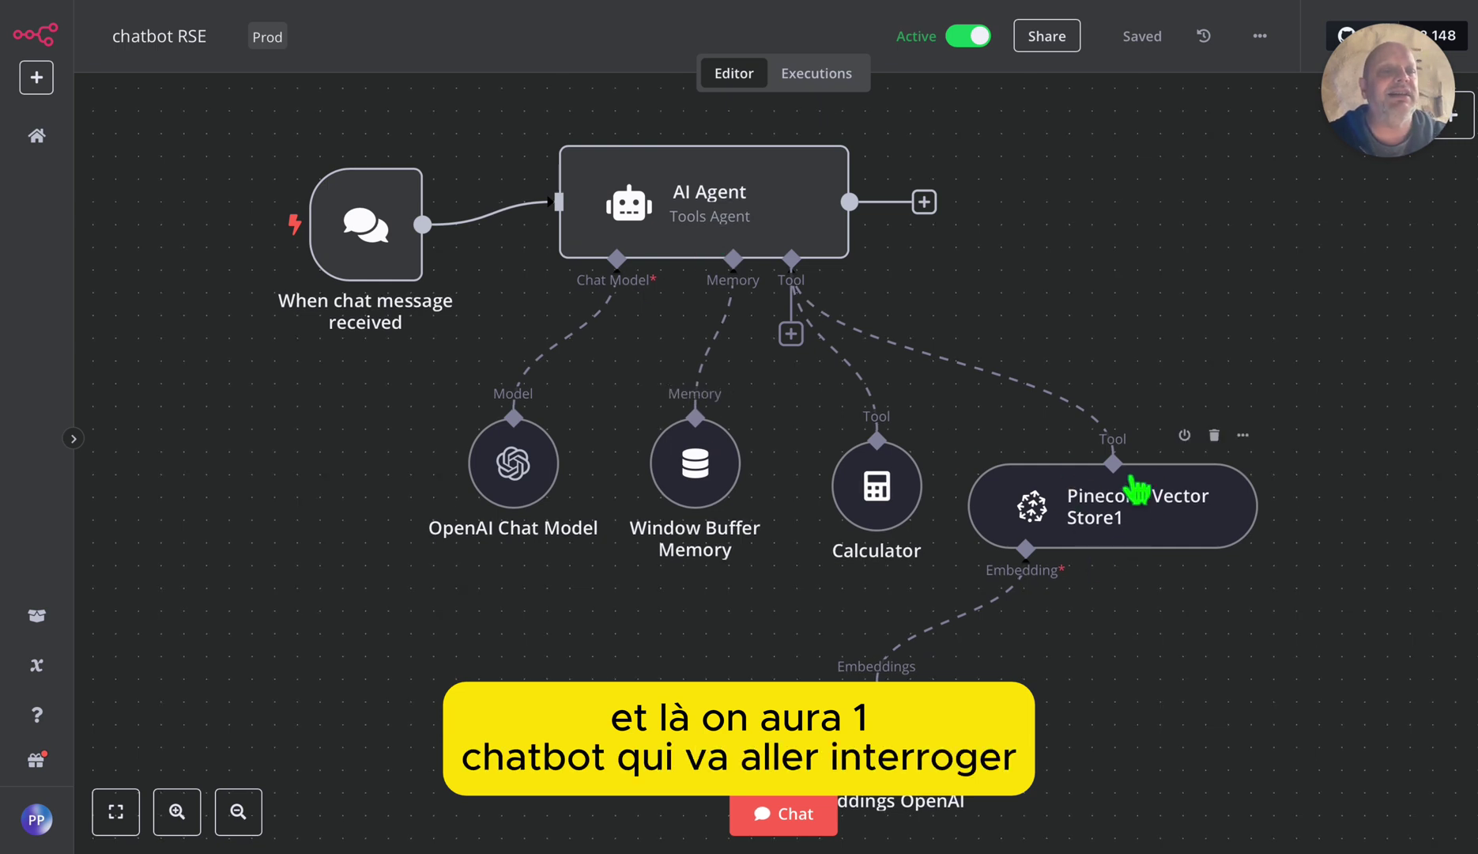
mouse_move(945, 642)
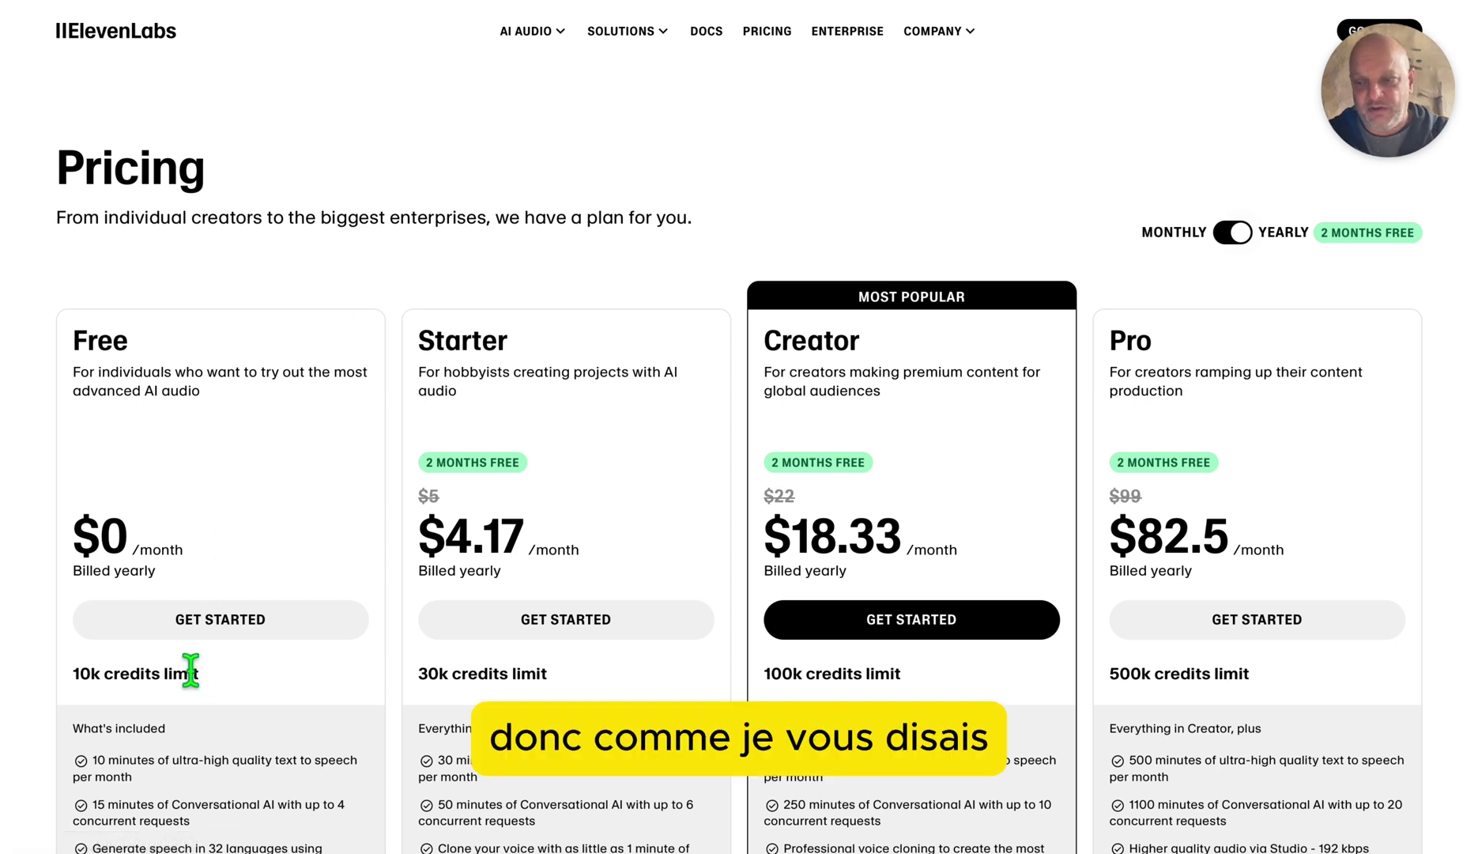
Compare the Free, Starter, Creator and Pro plans on the ElevenLabs pricing page.
scroll(161, 668, "down", 1)
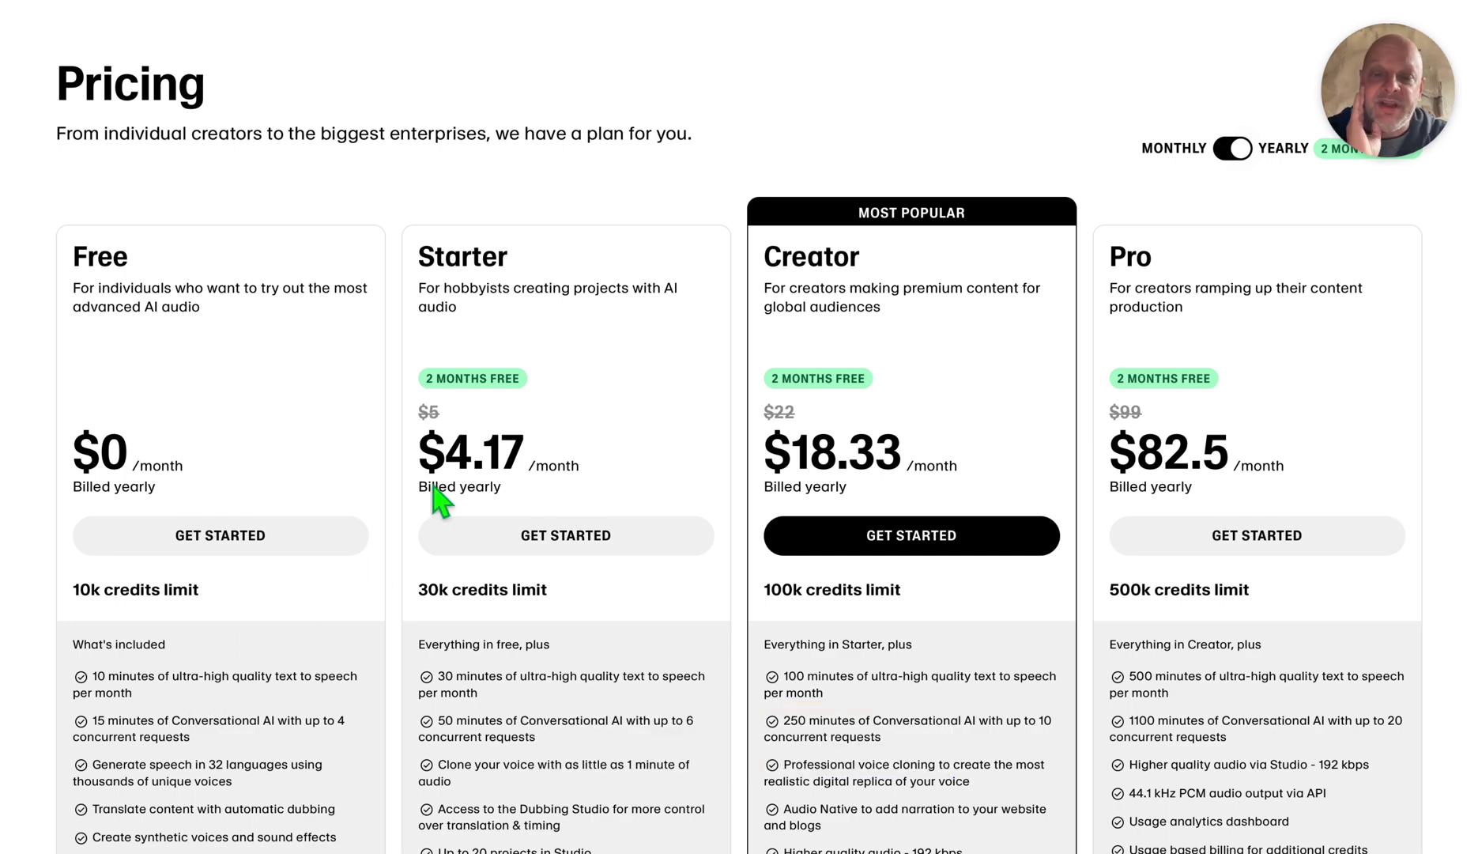
scroll(688, 340, "down", 1)
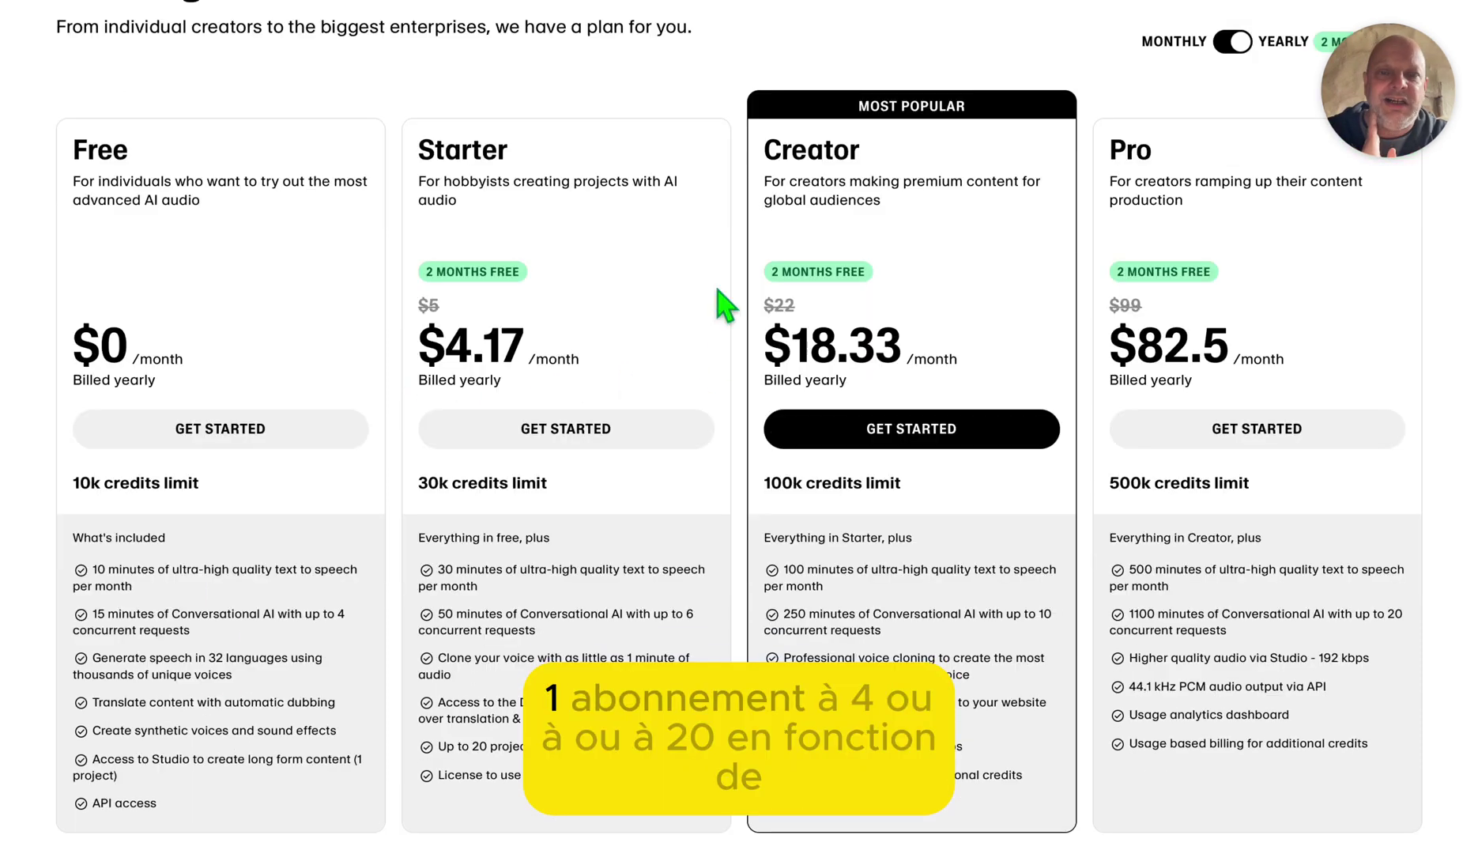